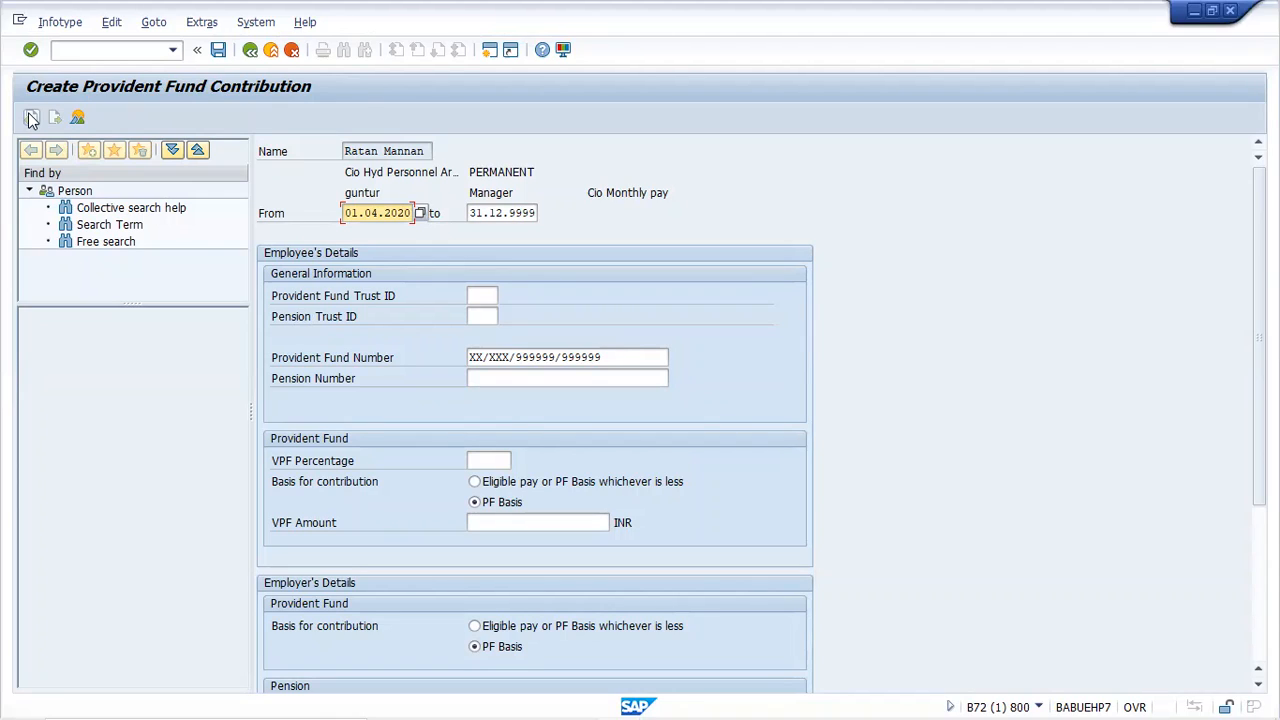
- Examine the provident fund contribution form from the employee's details through the employer's pension and New Pension Scheme sections
key("alt+x")
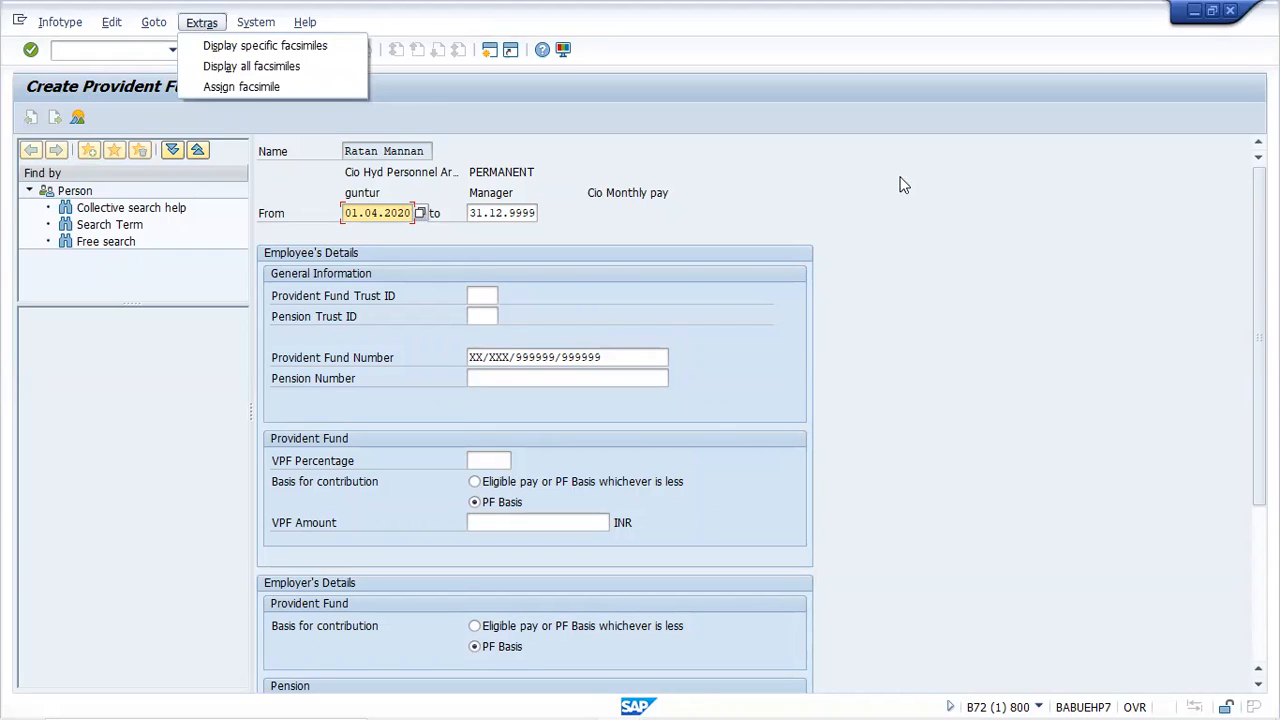
key("alt+a")
key("Escape")
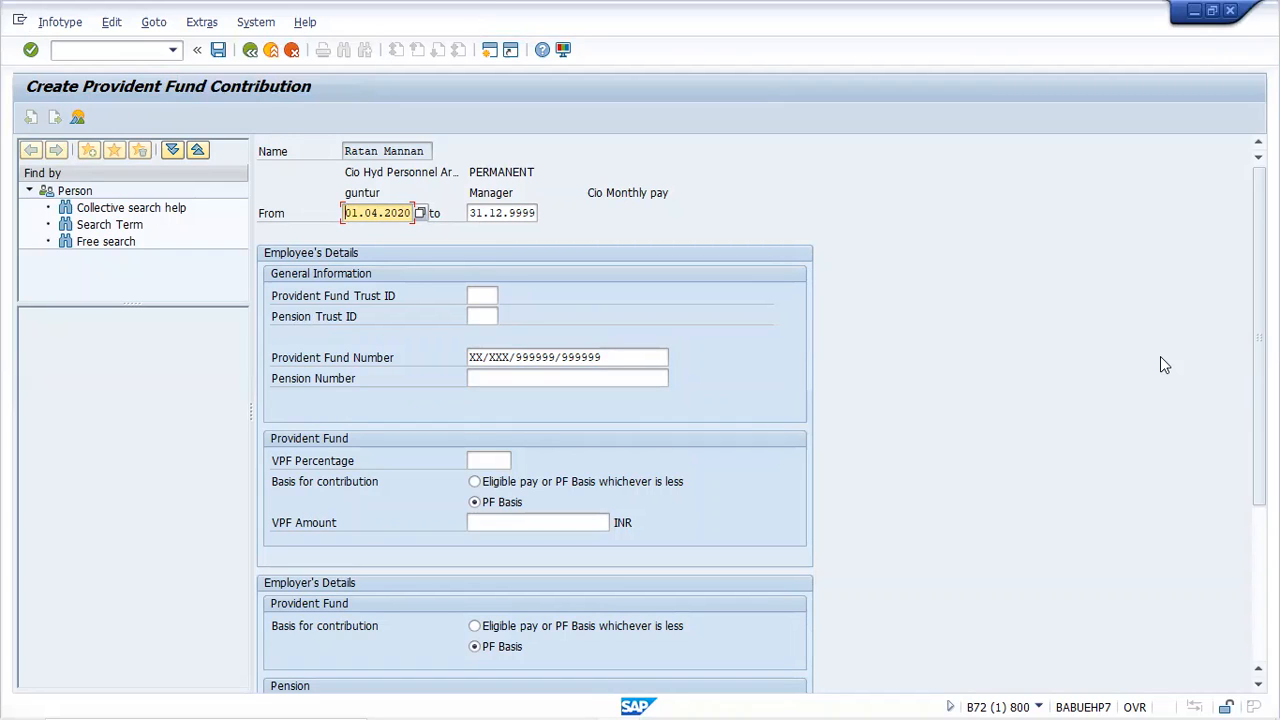
scroll(1165, 365, "down", 1)
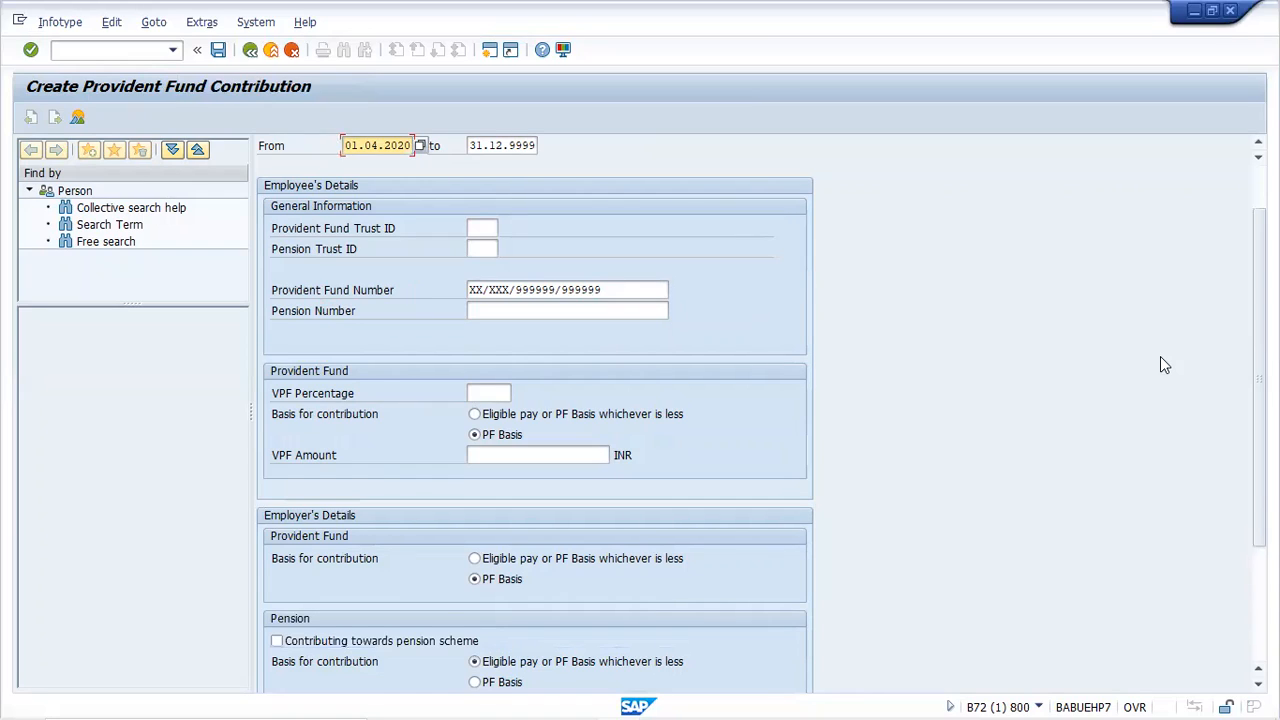
key("alt+x")
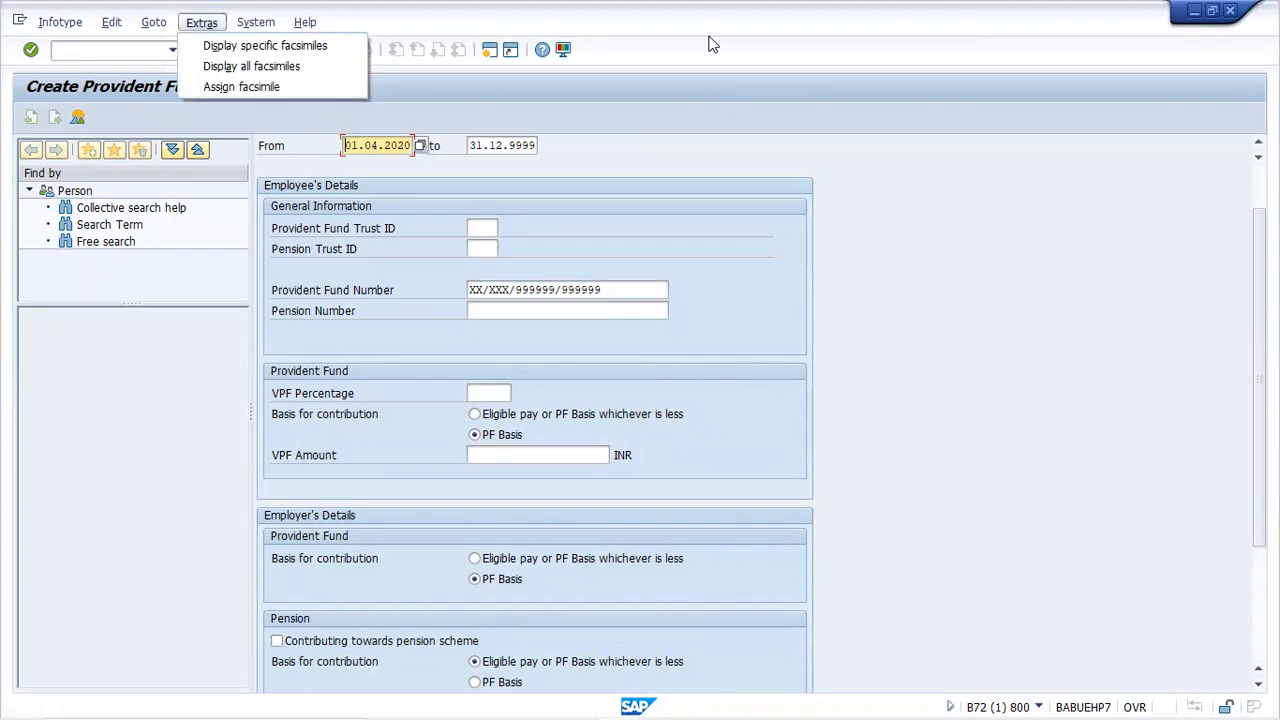
left_click(371, 534)
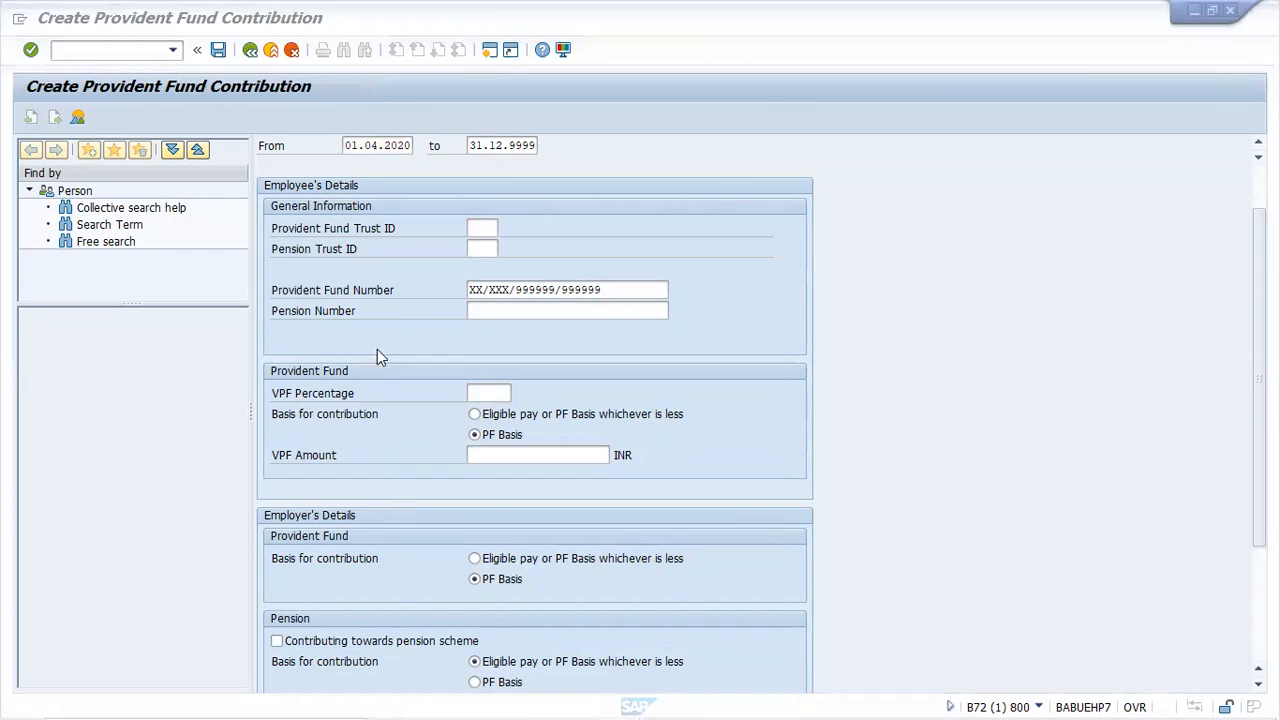
mouse_move(449, 697)
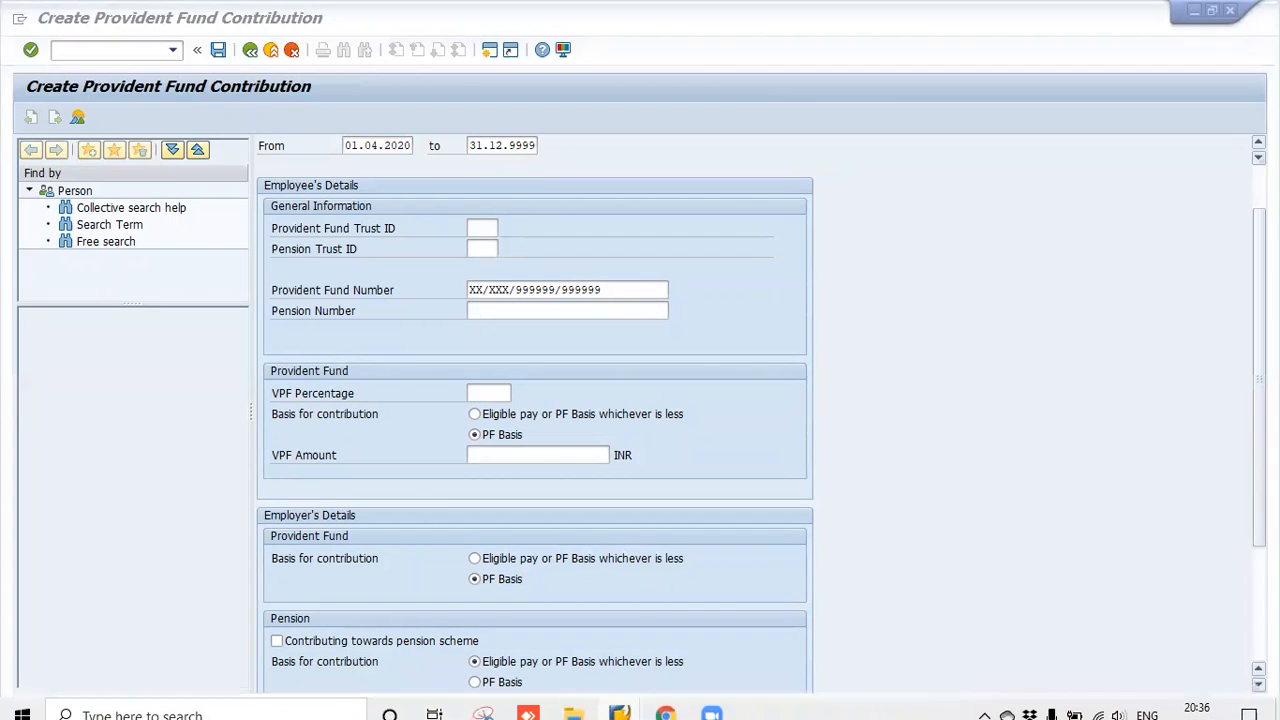
scroll(935, 420, "down", 3)
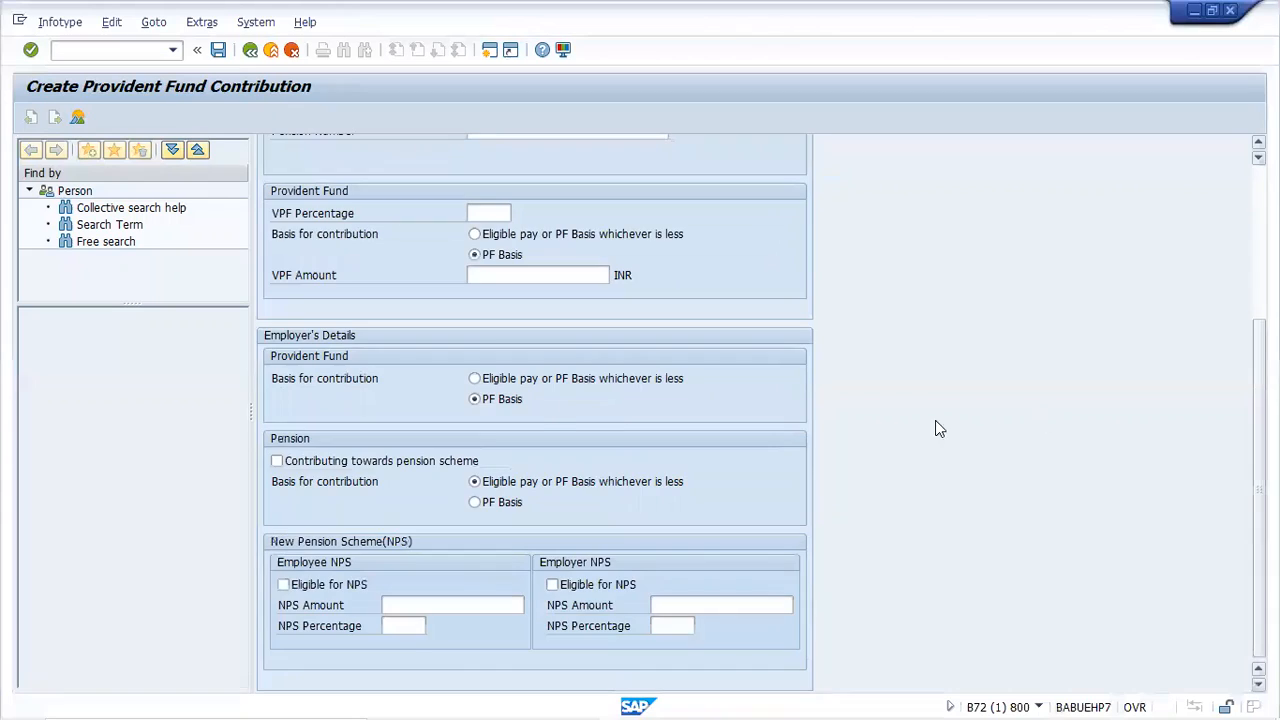
left_click(467, 479)
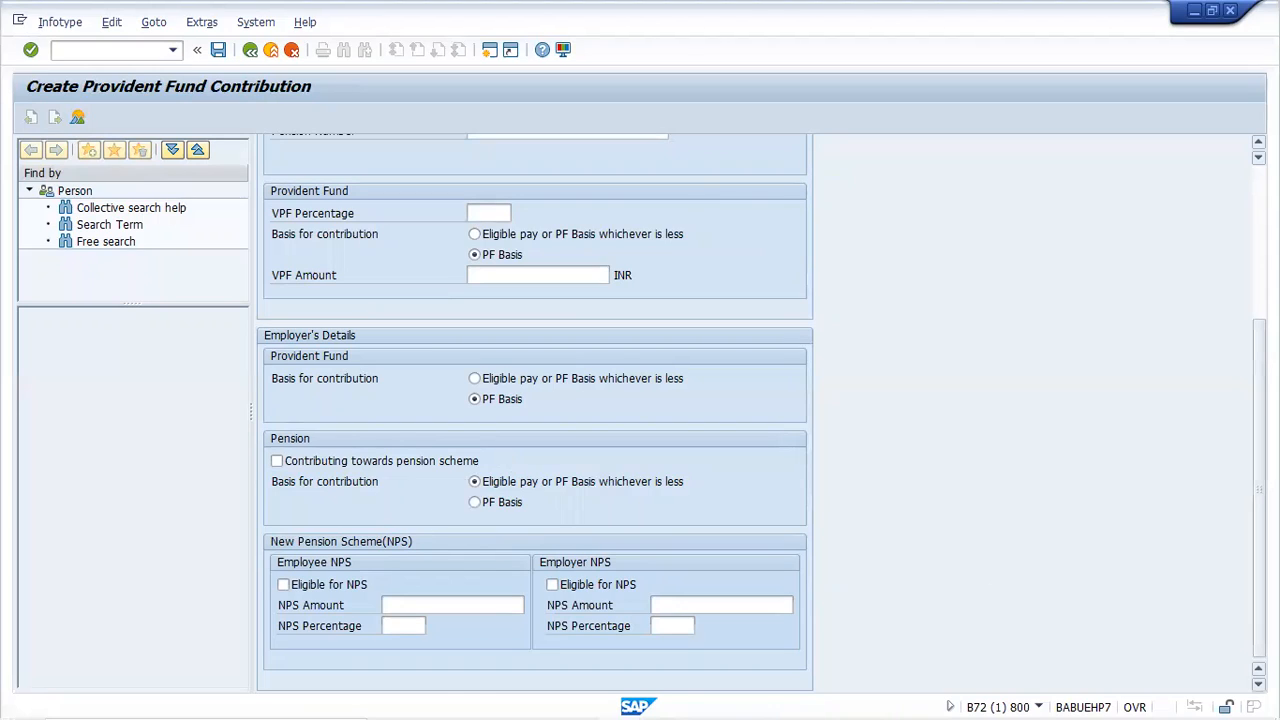
left_click_drag(1259, 490, 1259, 338)
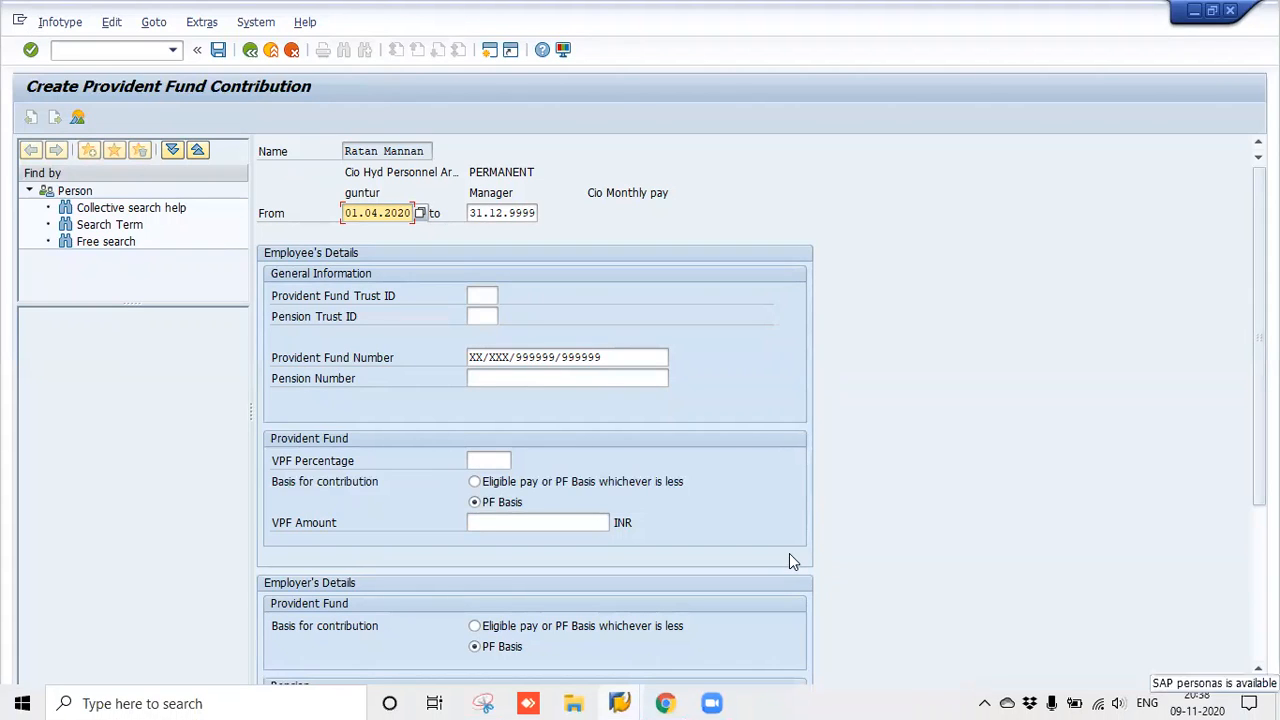
left_click(491, 458)
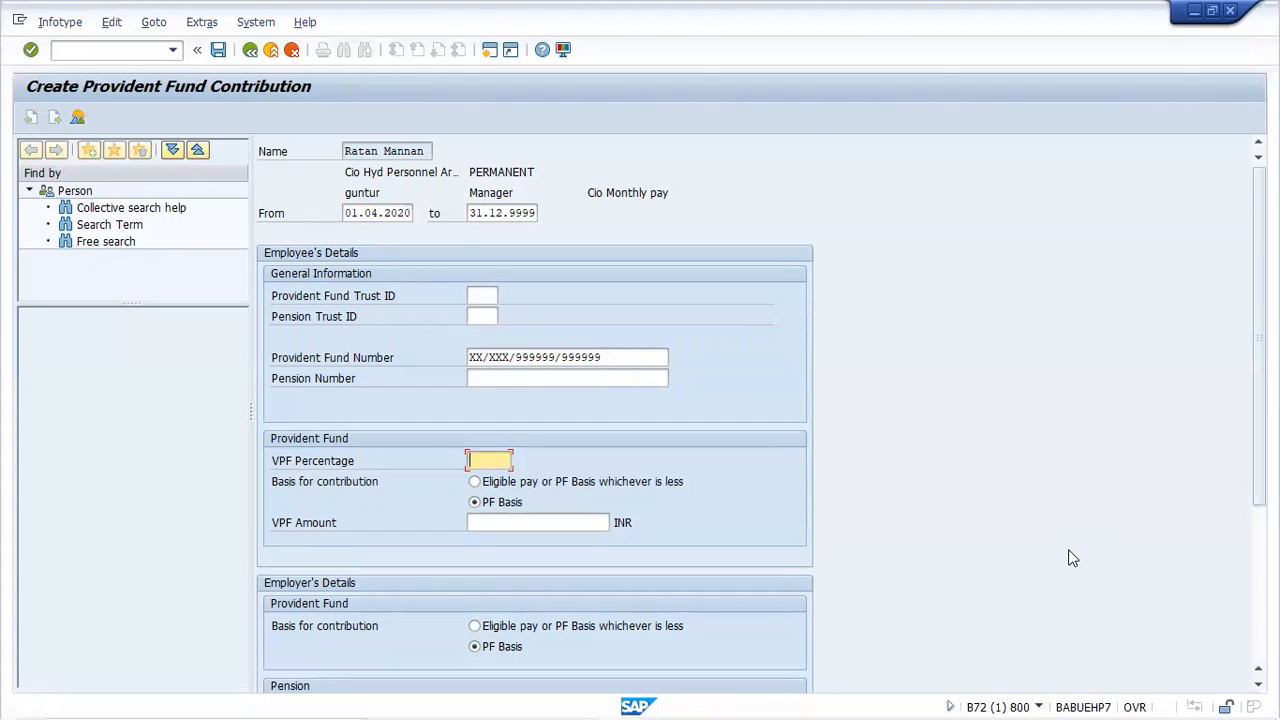
- Set the Provident Fund Trust ID to RPF1 (Rpfc bombay) from its list of possible trusts
left_click(484, 296)
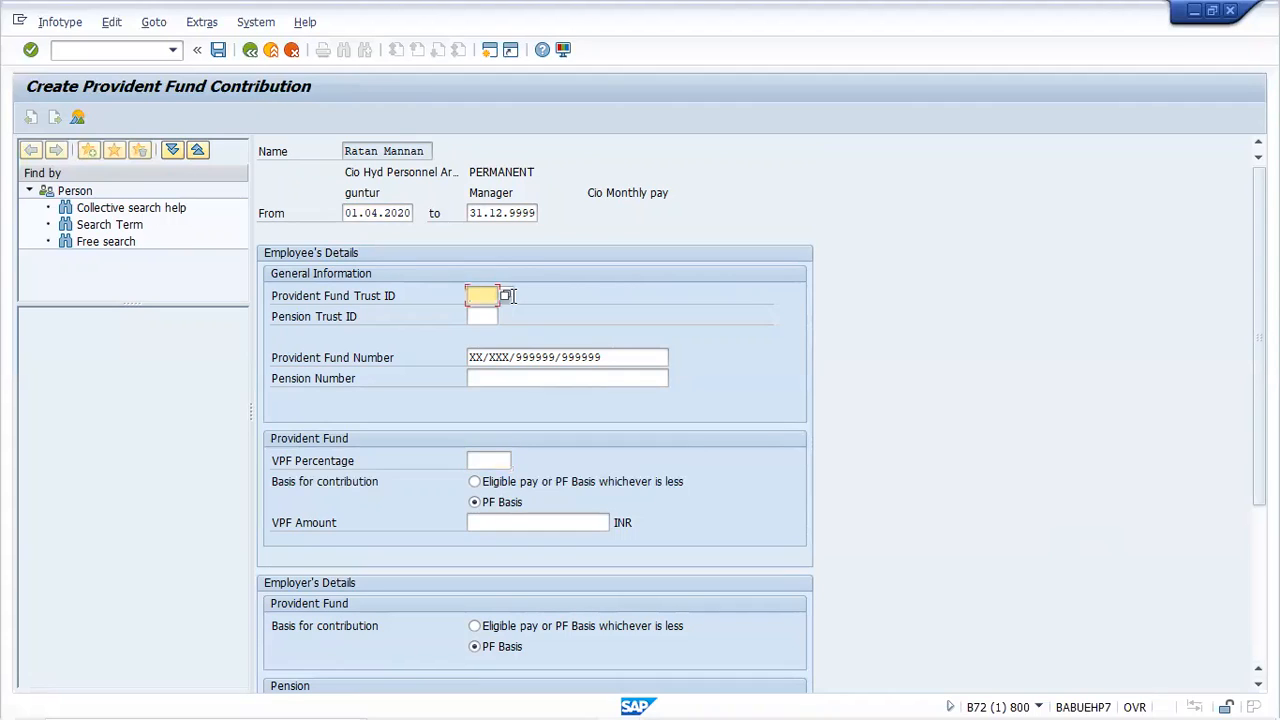
left_click(506, 295)
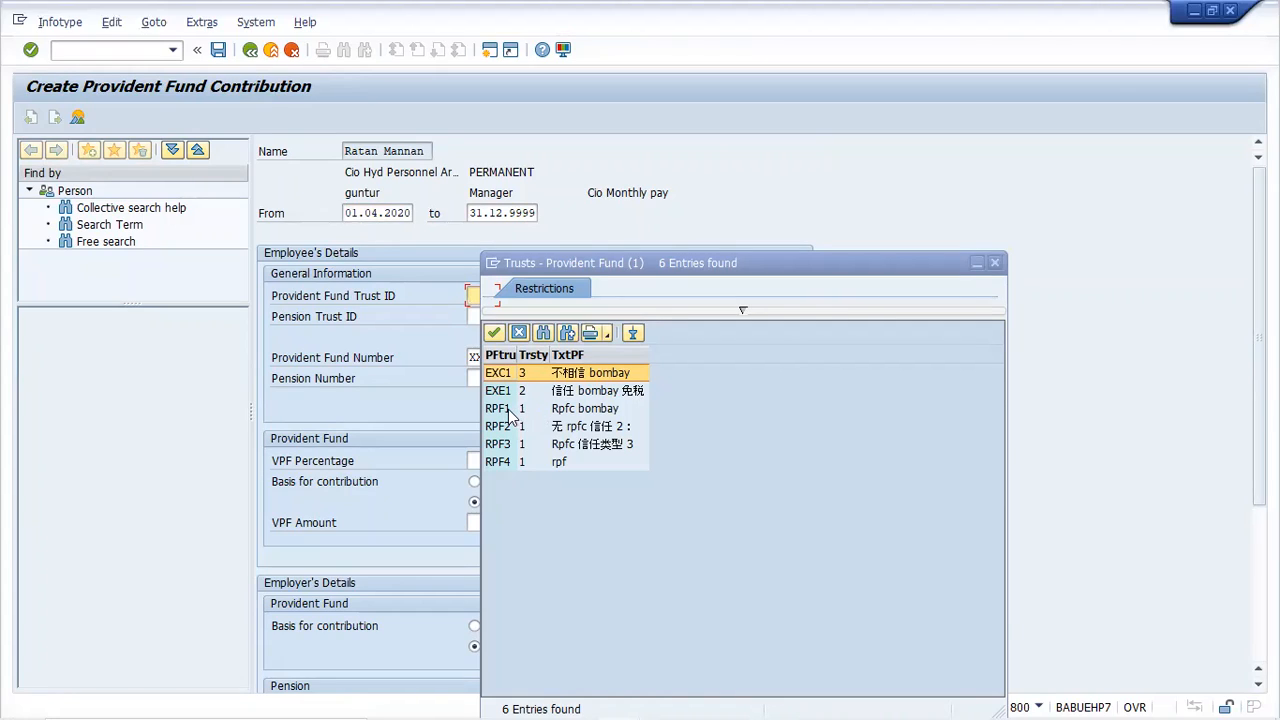
left_click(509, 410)
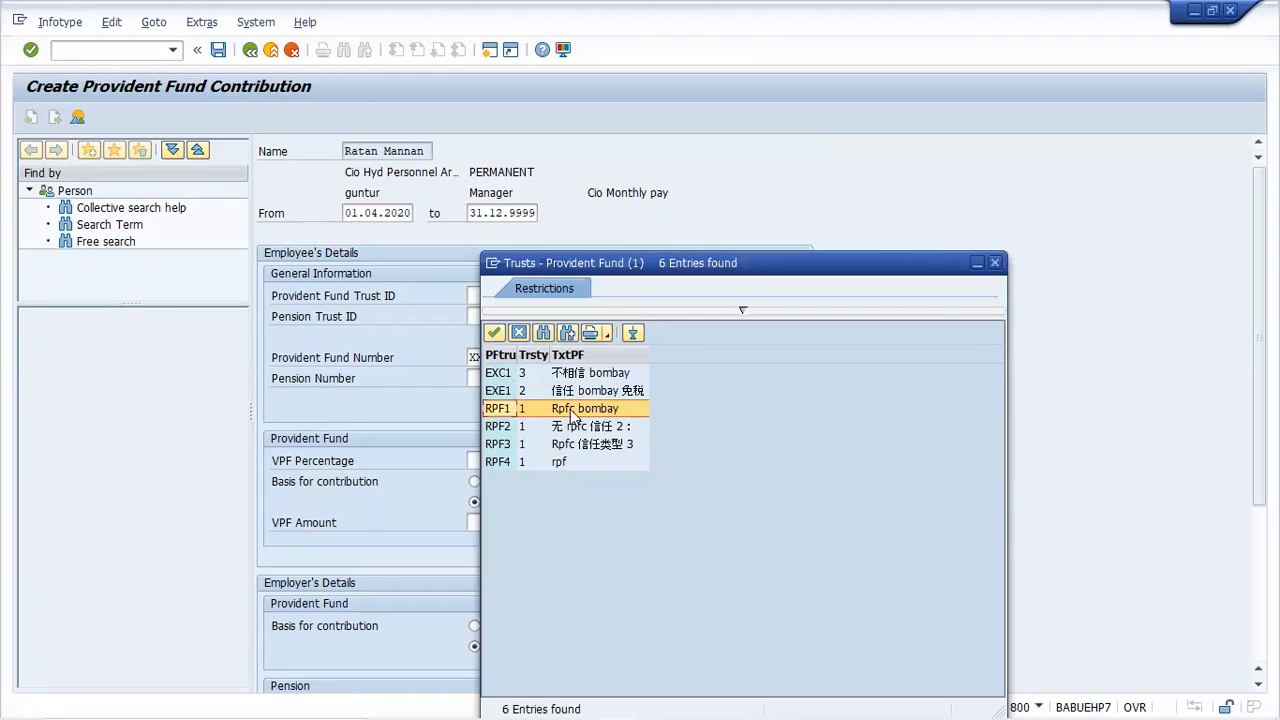
left_click(639, 408)
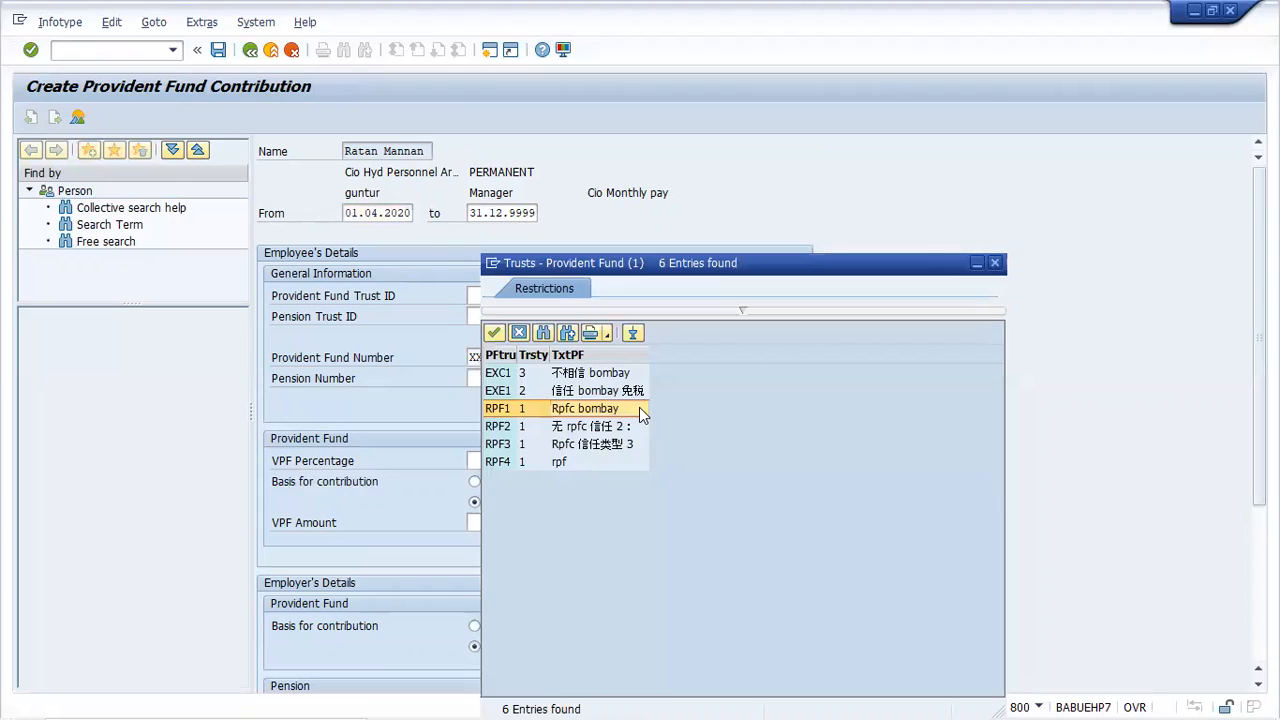
double_click(639, 408)
- Set the Pension Trust ID to RPF1 (Rpfc bombay) from its list of possible trusts
left_click(503, 316)
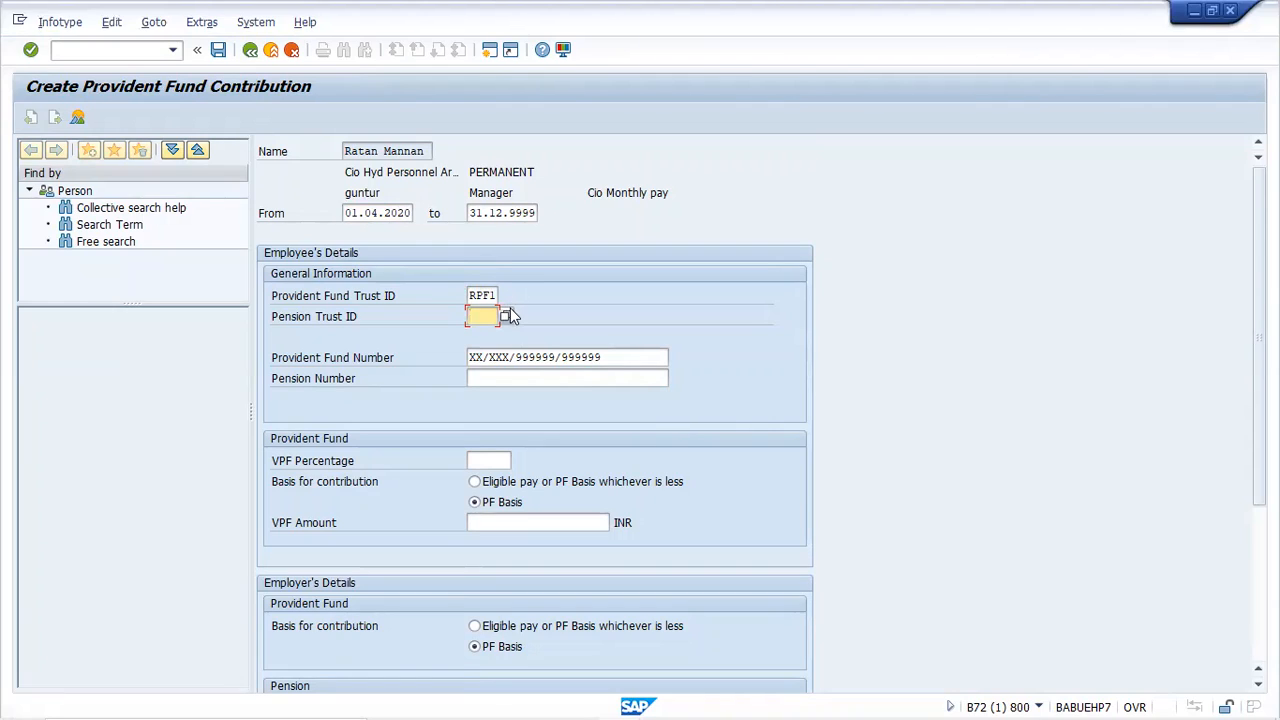
left_click(507, 316)
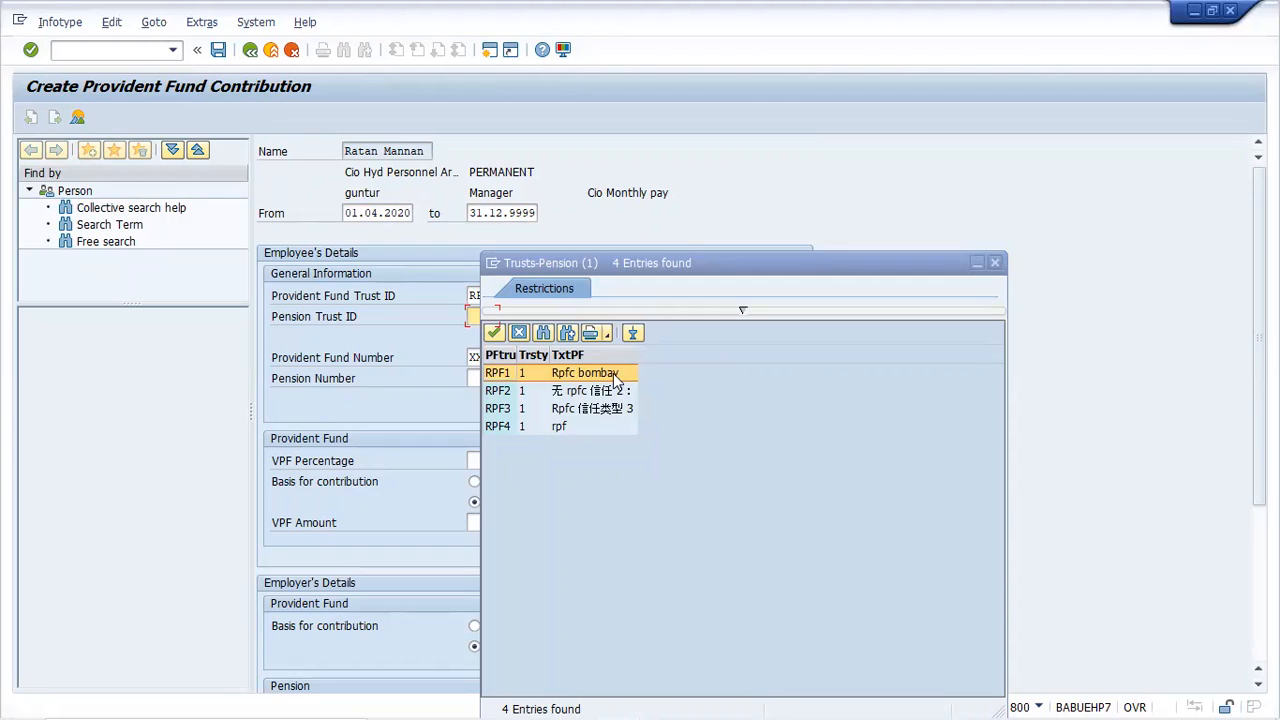
left_click(740, 268)
left_click_drag(743, 270, 832, 217)
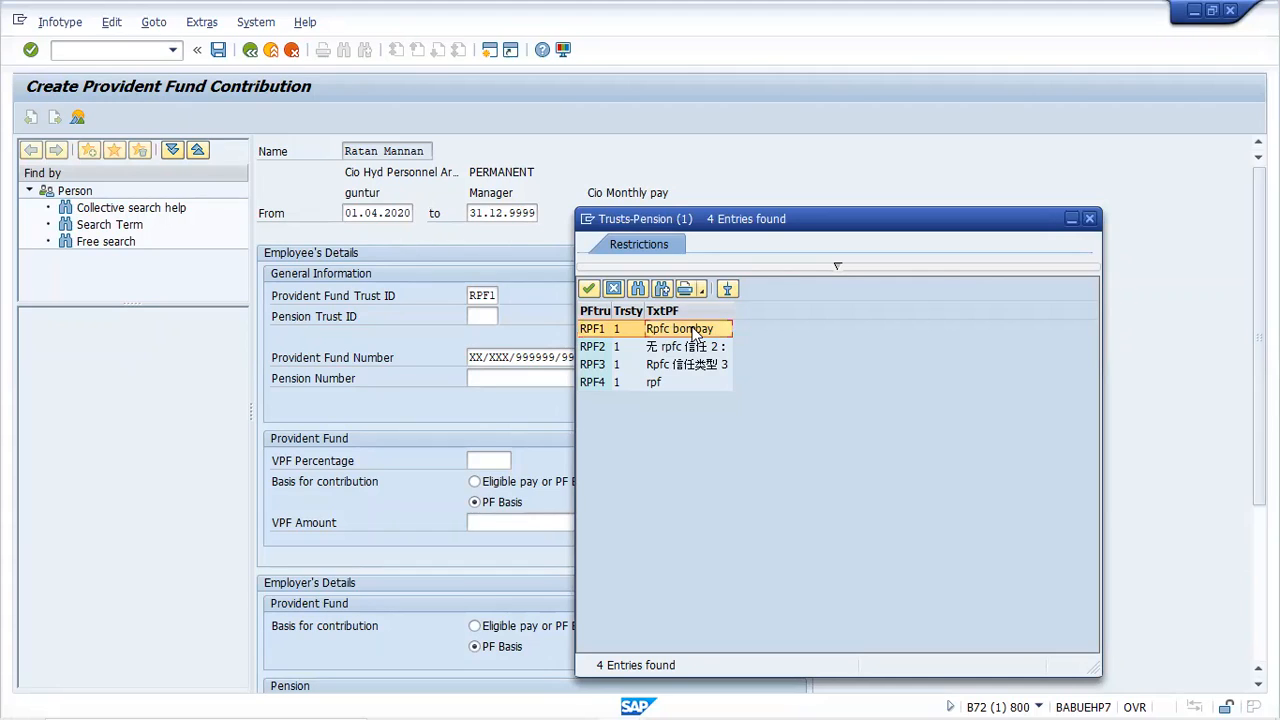
double_click(695, 330)
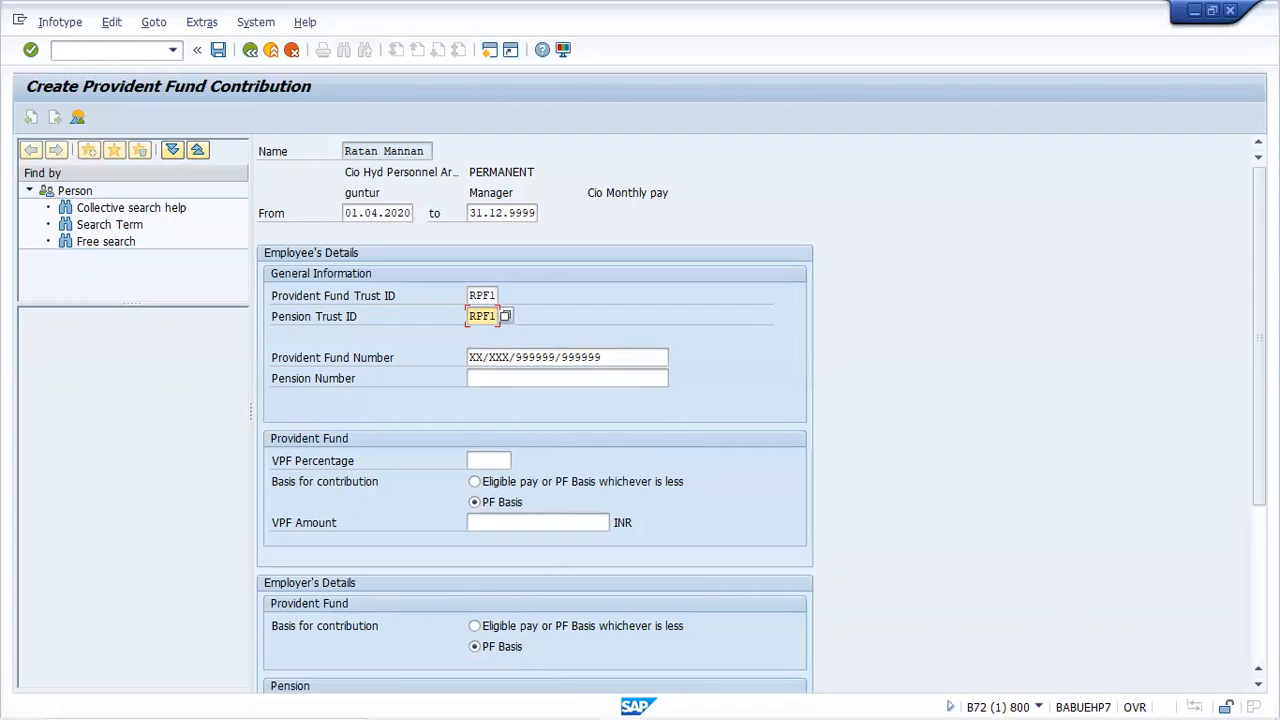
- Replace the placeholder in the Provident Fund Number field with the employee's previously entered provident fund account number
scroll(760, 414, "down", 2)
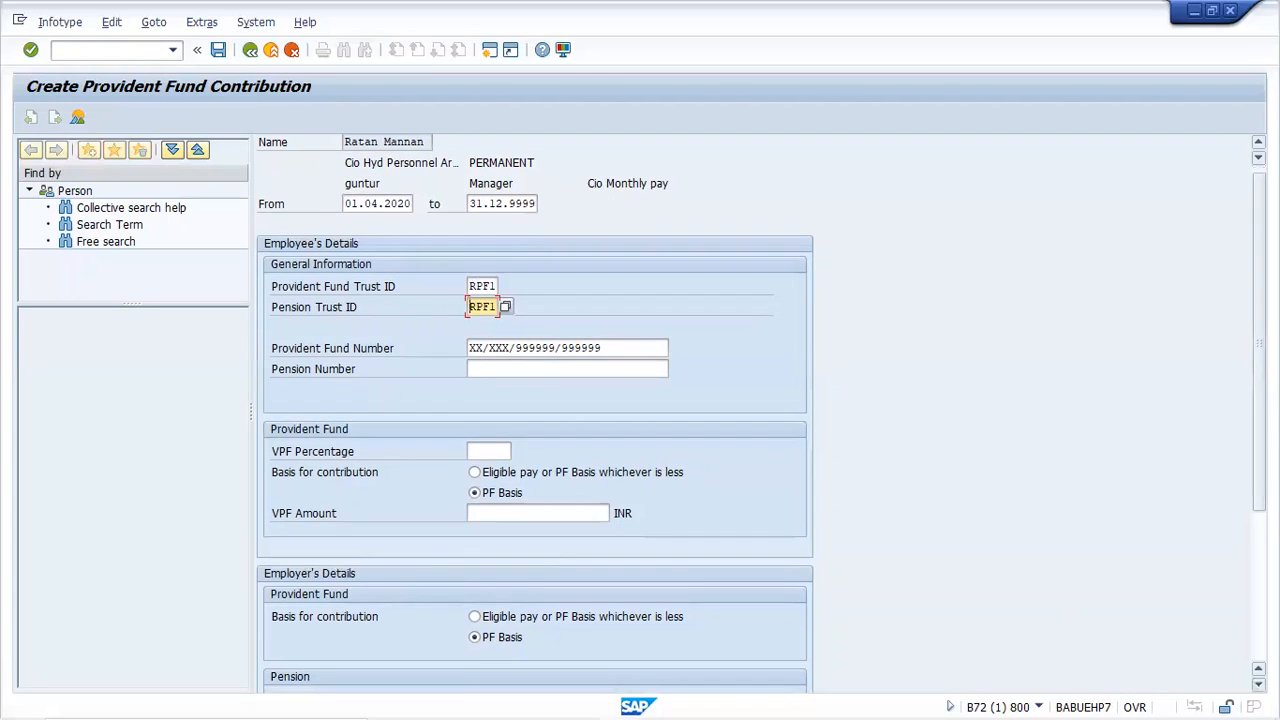
scroll(535, 410, "down", 1)
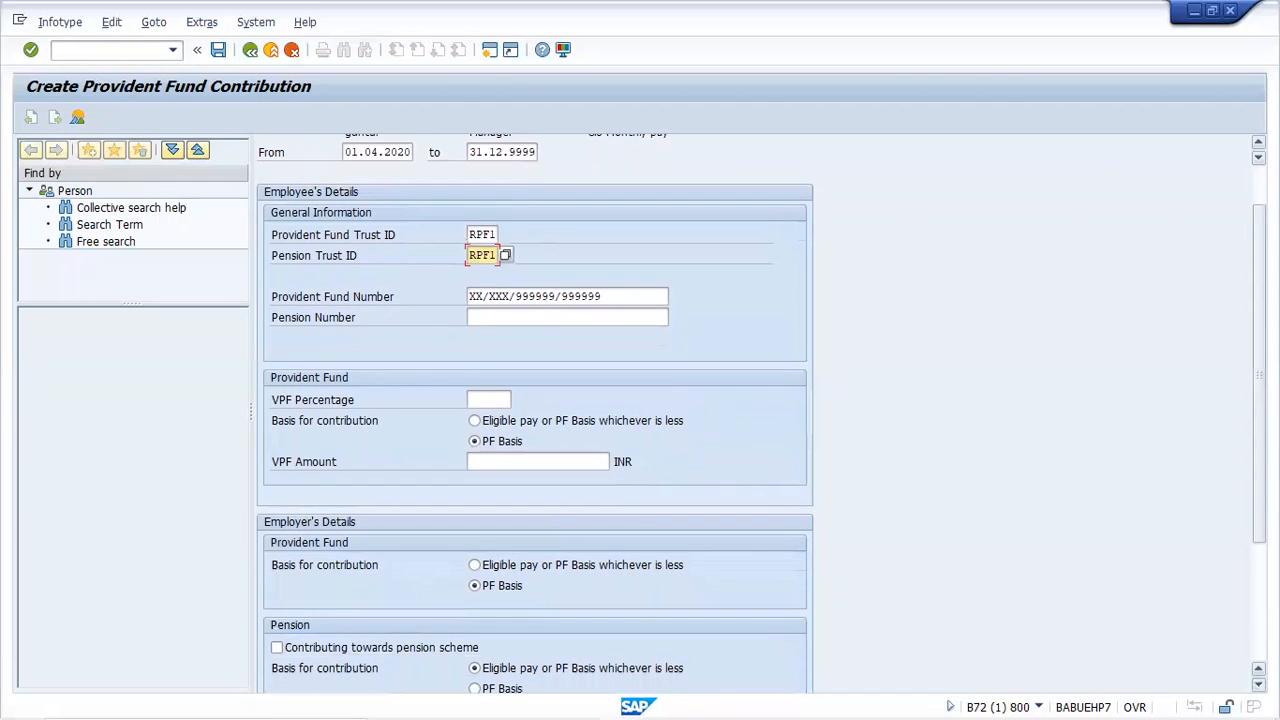
scroll(535, 410, "down", 2)
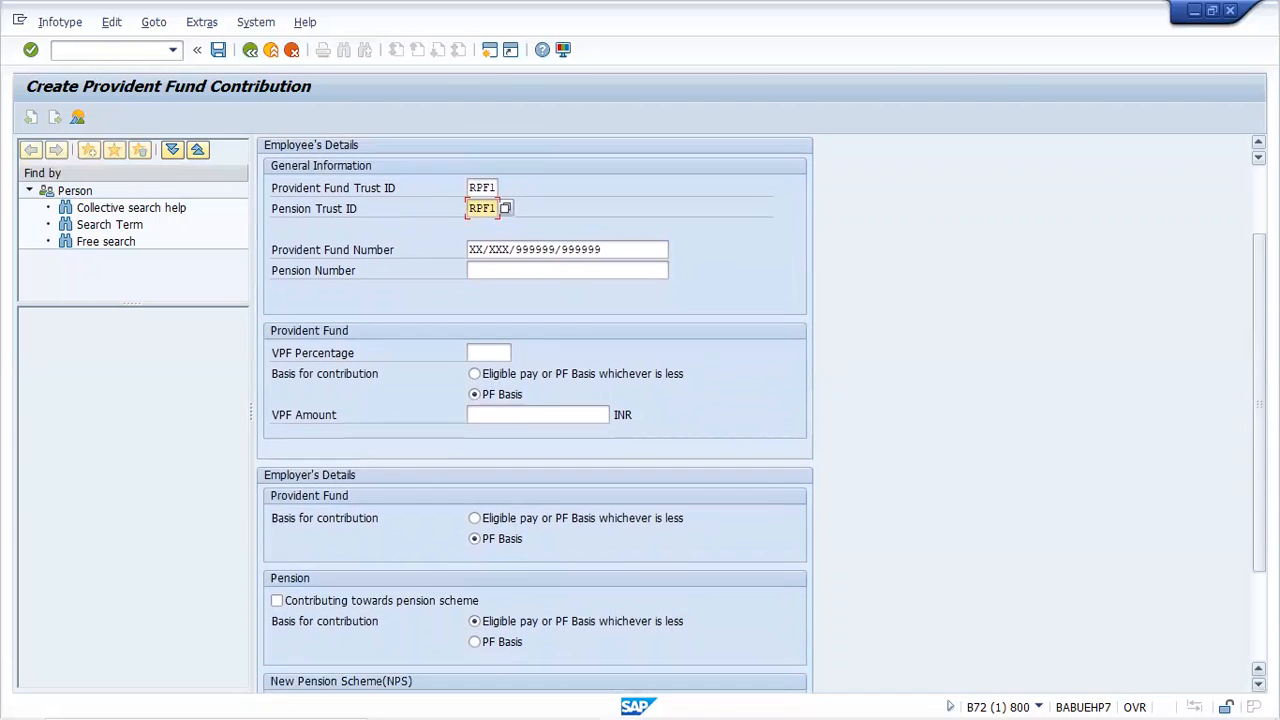
scroll(535, 410, "down", 1)
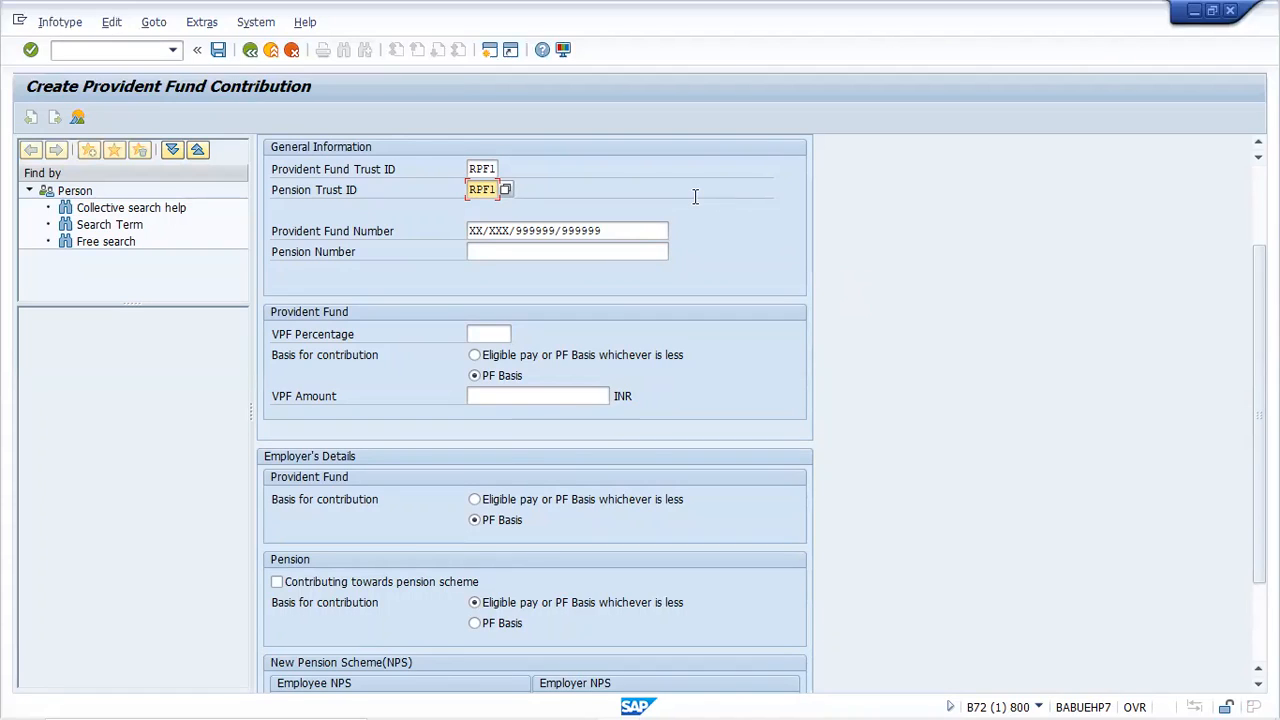
double_click(652, 230)
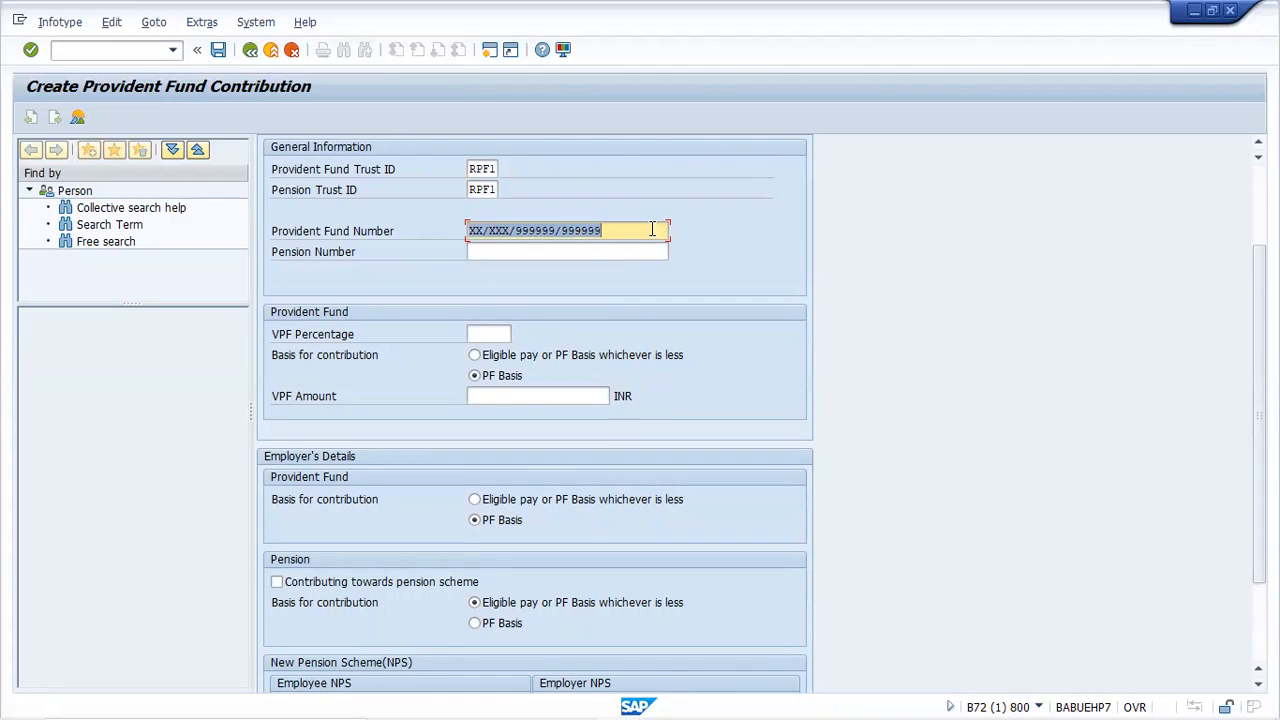
key("BackSpace")
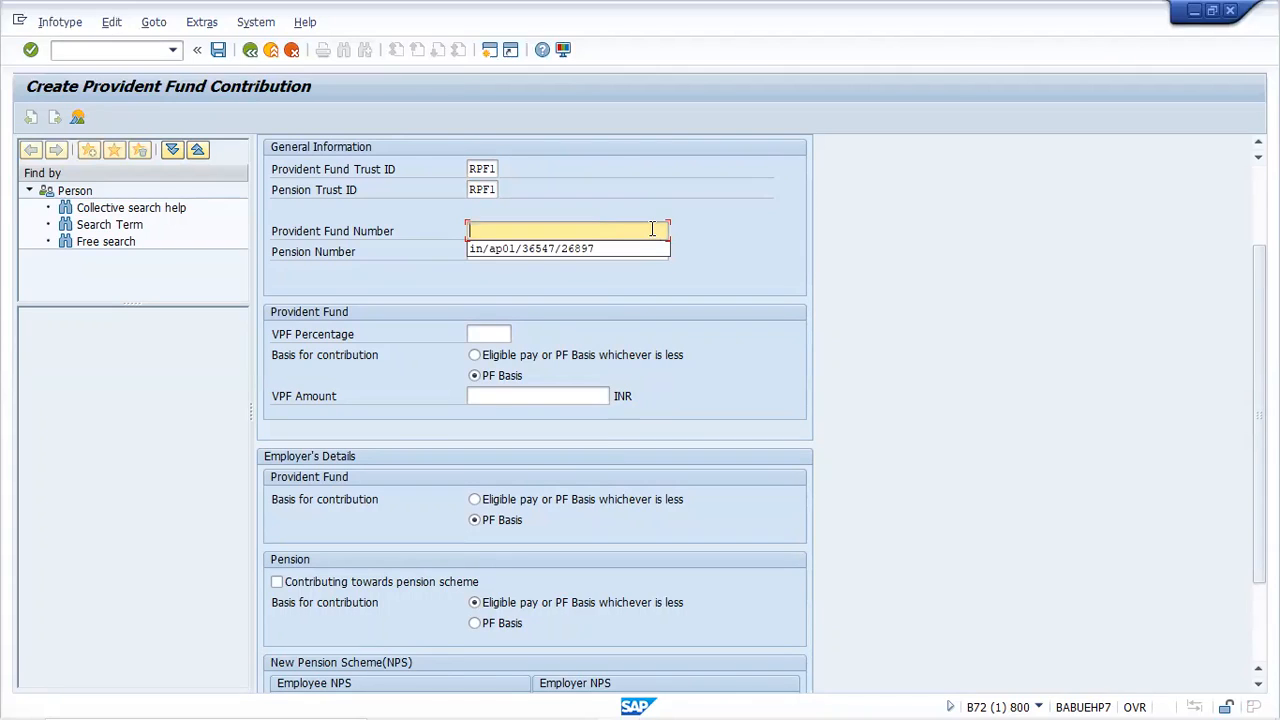
left_click(774, 239)
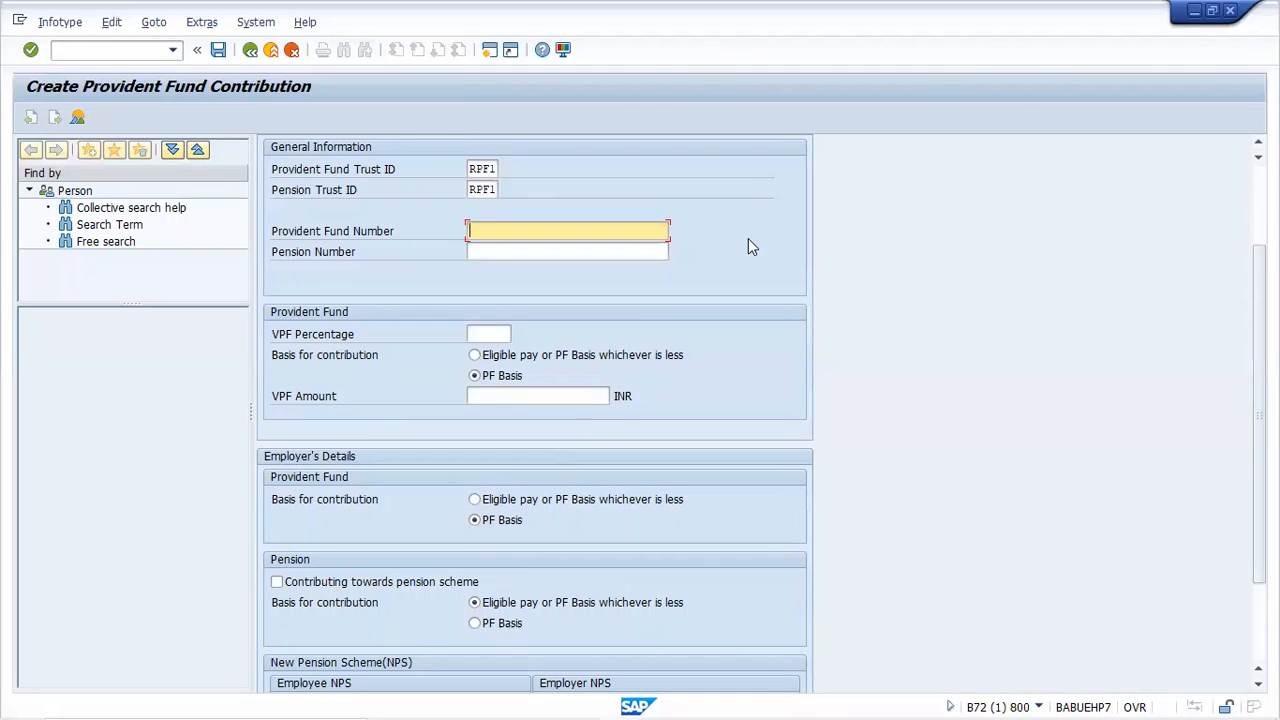
left_click(653, 247)
left_click(652, 229)
type("i")
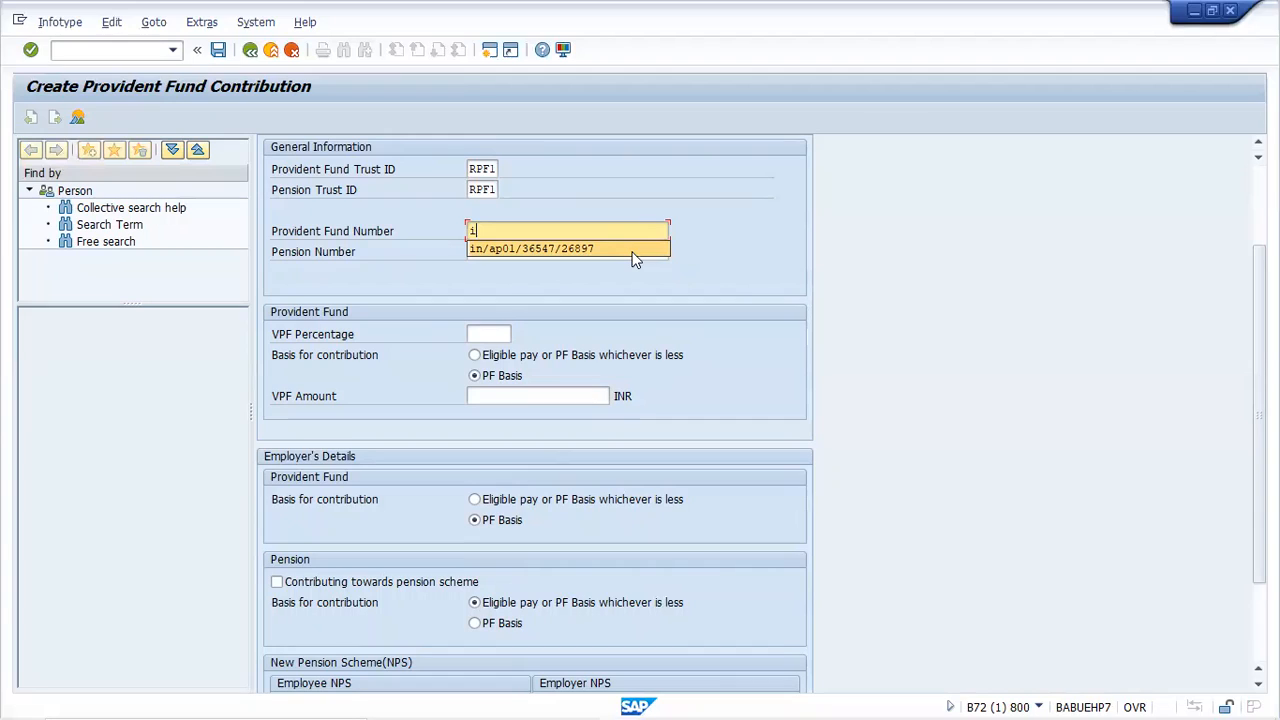
left_click(632, 258)
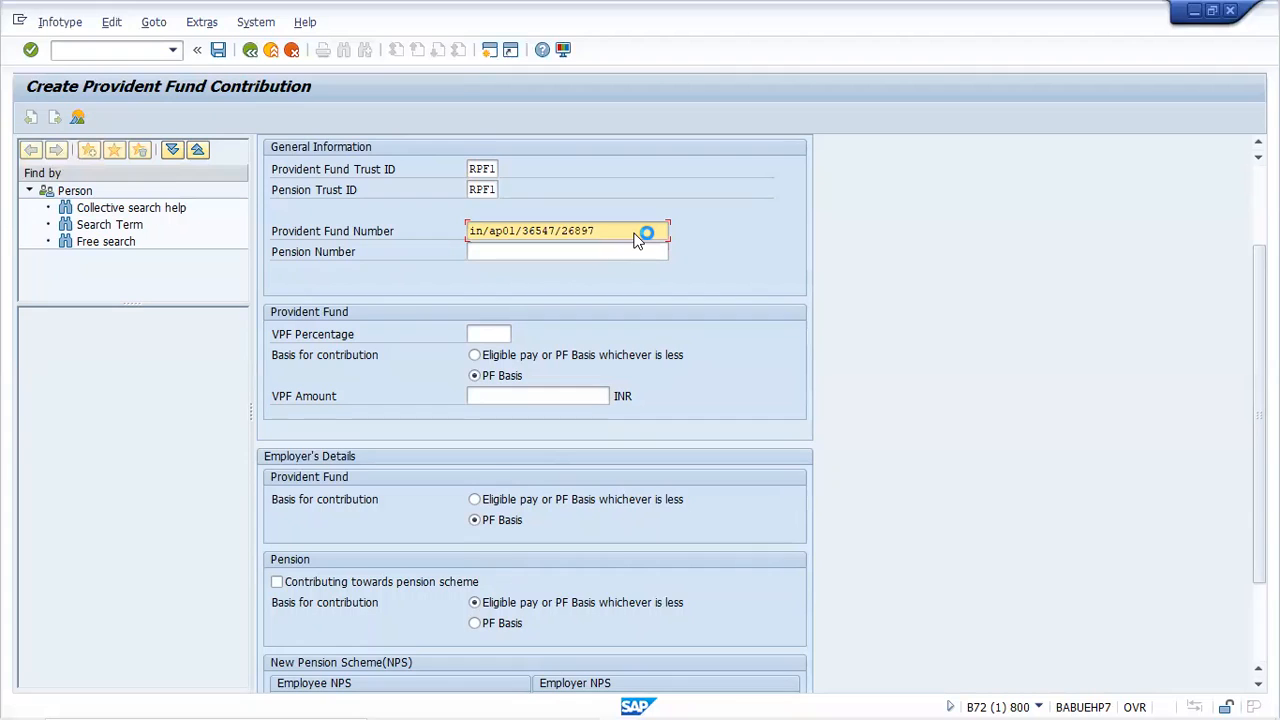
key("Return")
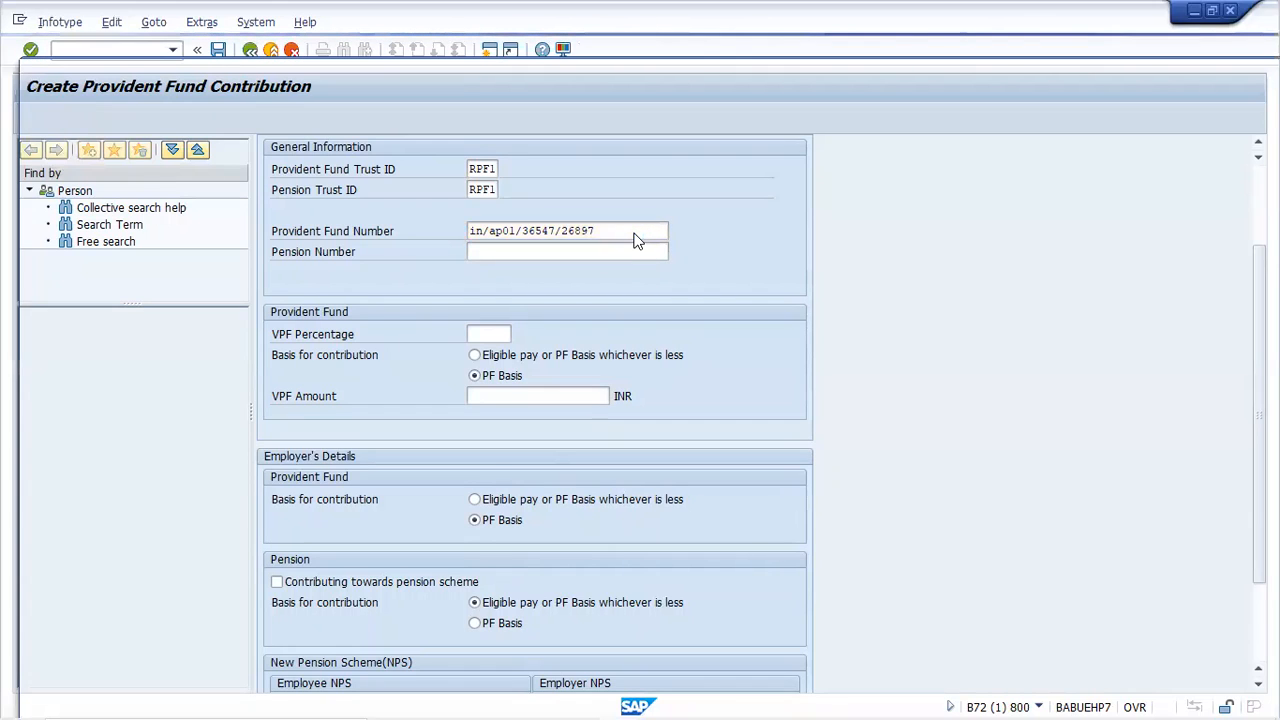
- View the field help for the Provident Fund Number and close it again
key("F1")
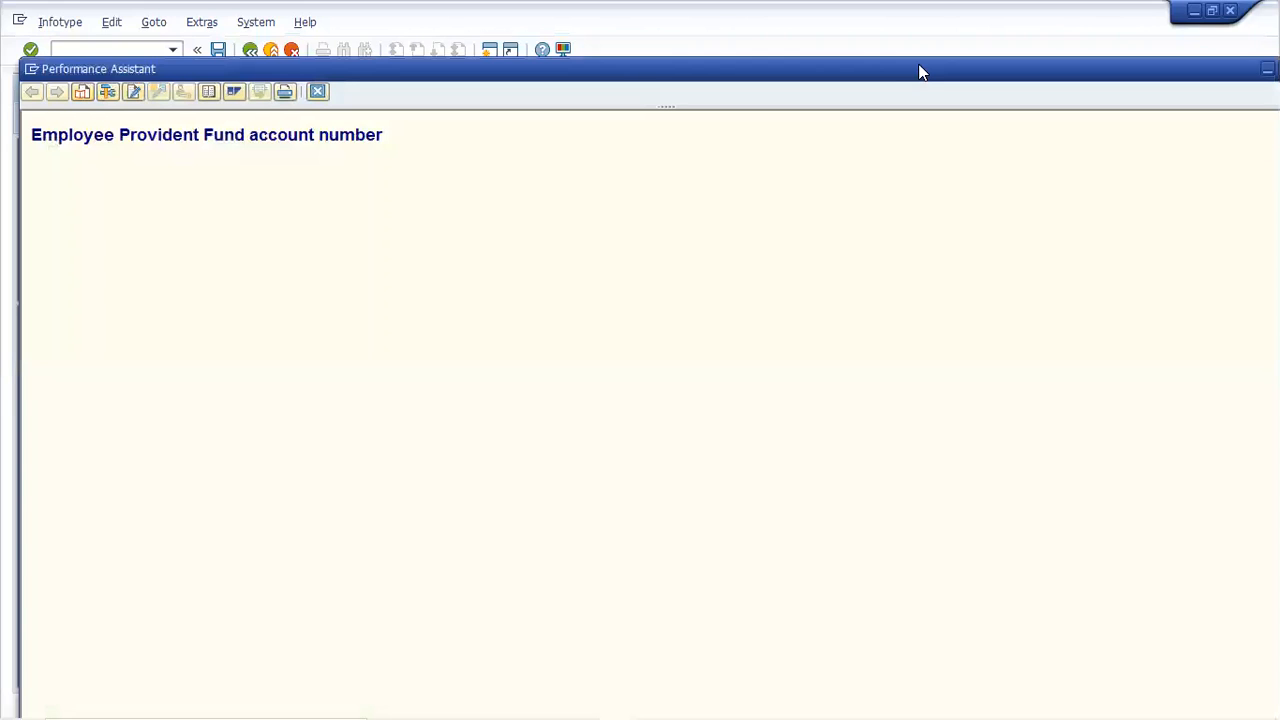
left_click_drag(915, 64, 861, 59)
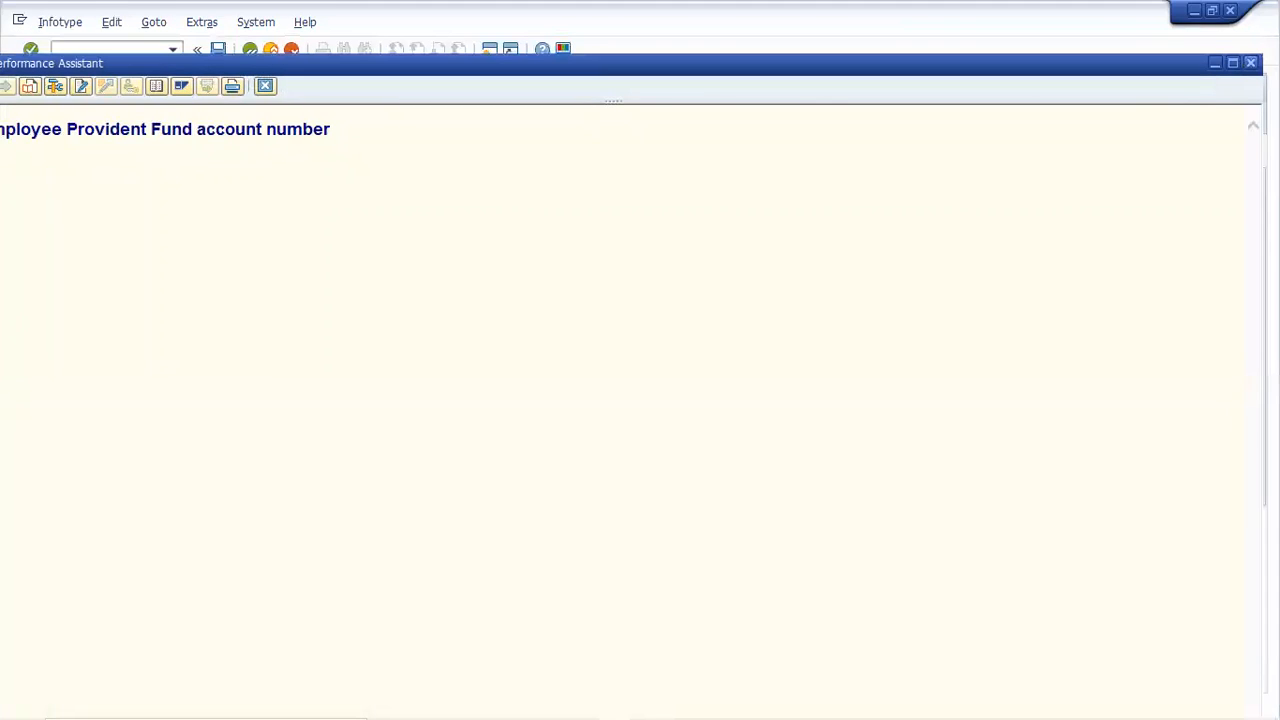
key("Escape")
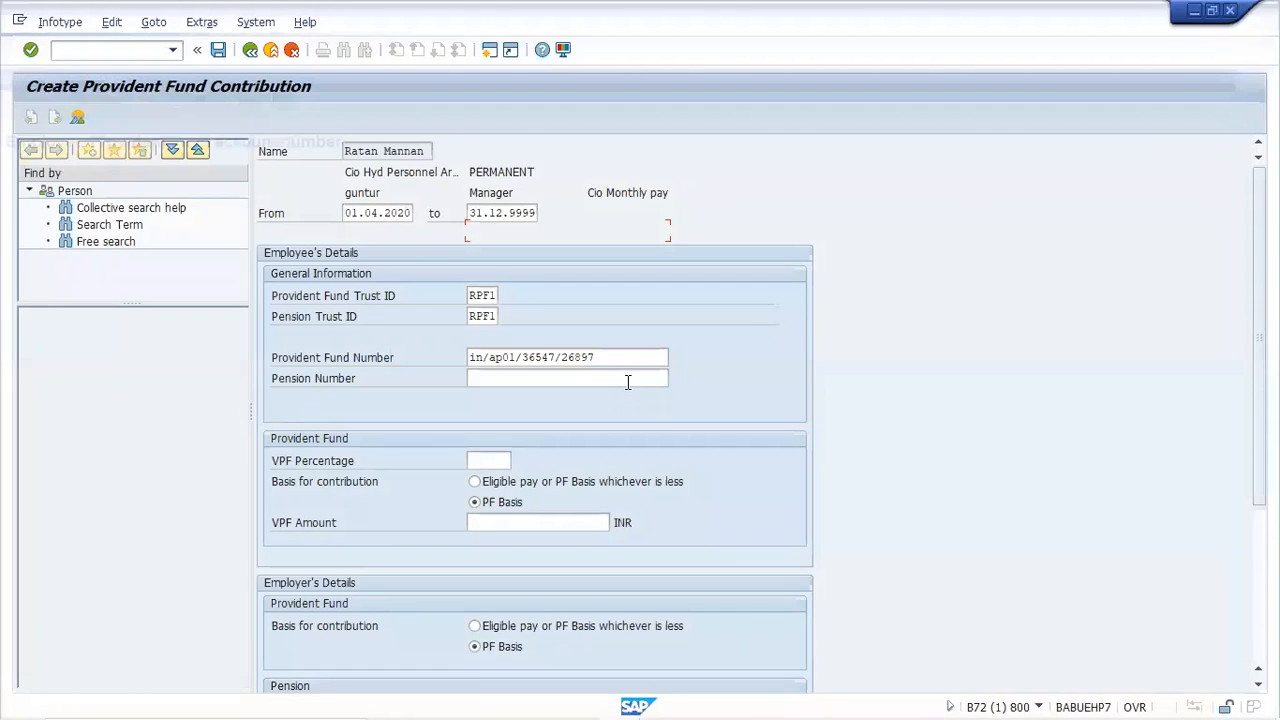
- Fill the Pension Number field with the employee's previously entered pension account number
left_click(628, 382)
type("2")
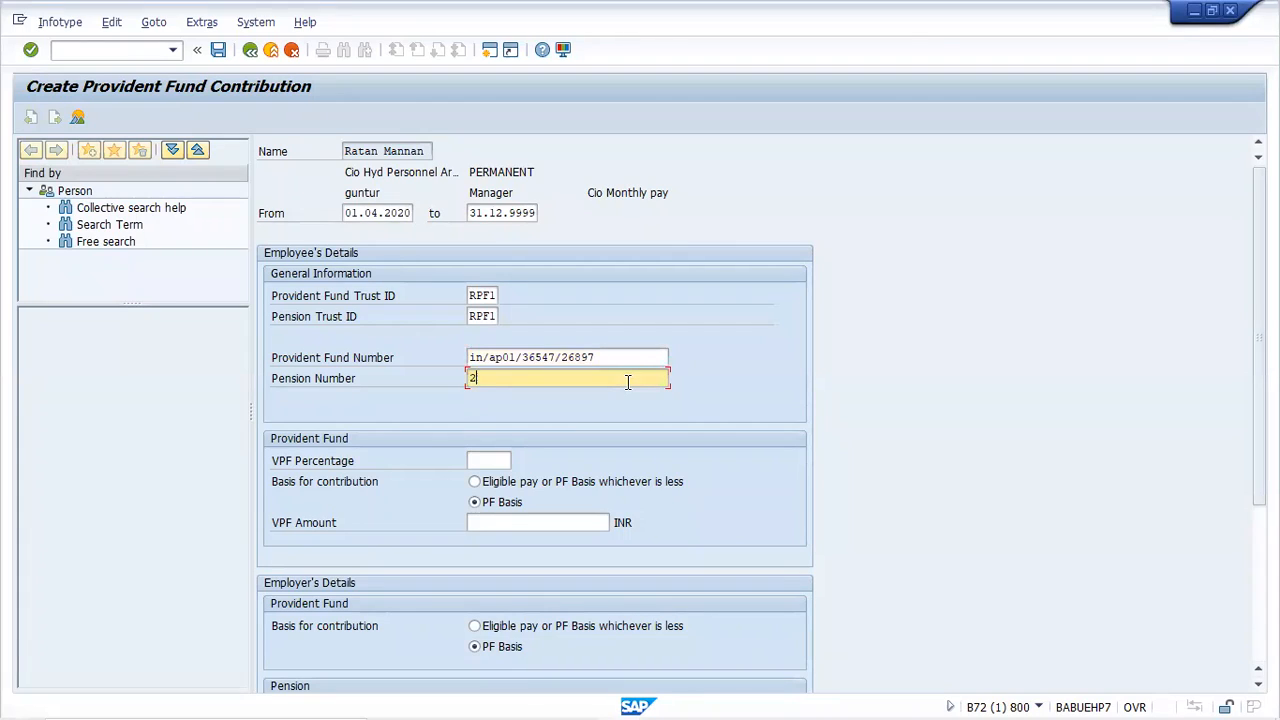
key("BackSpace")
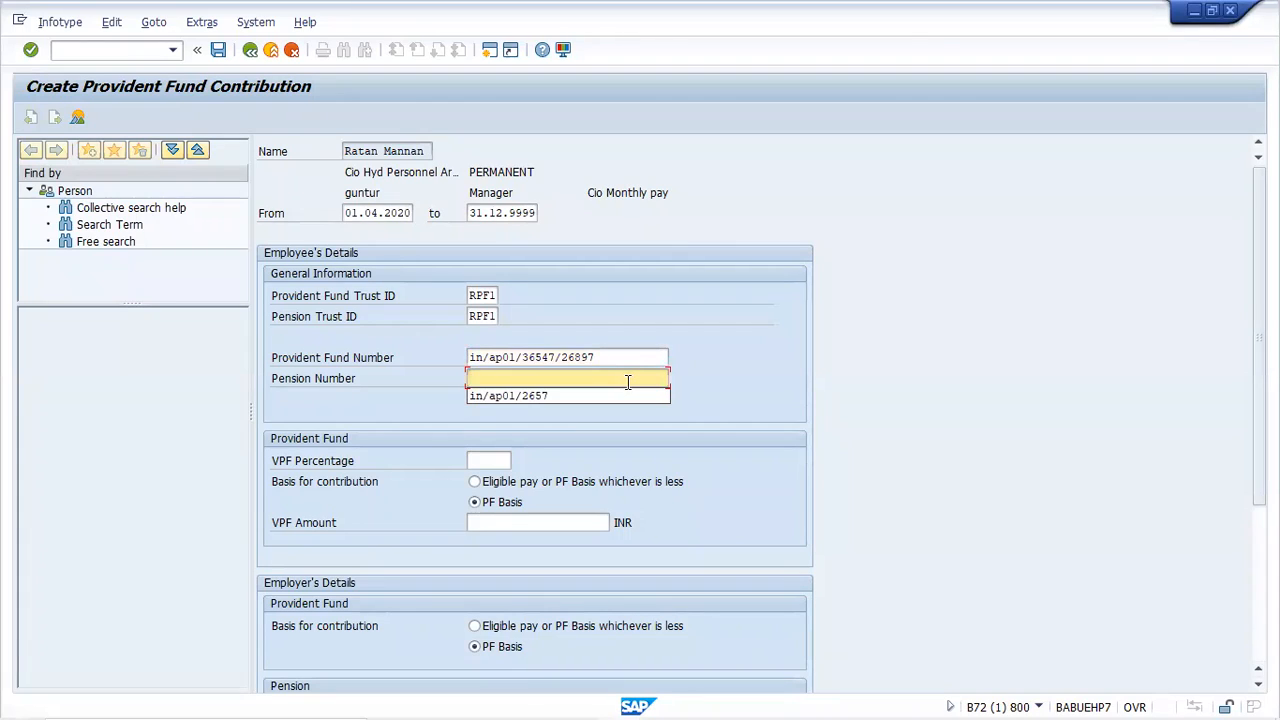
key("Down")
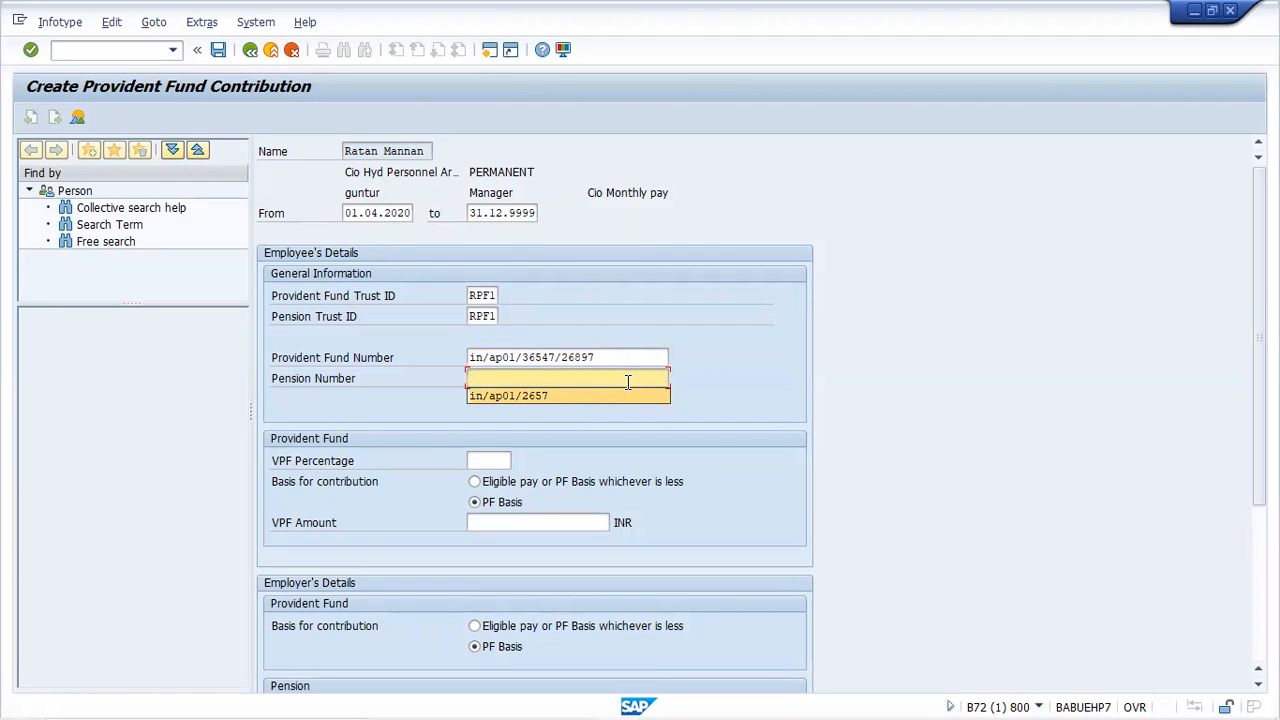
key("Return")
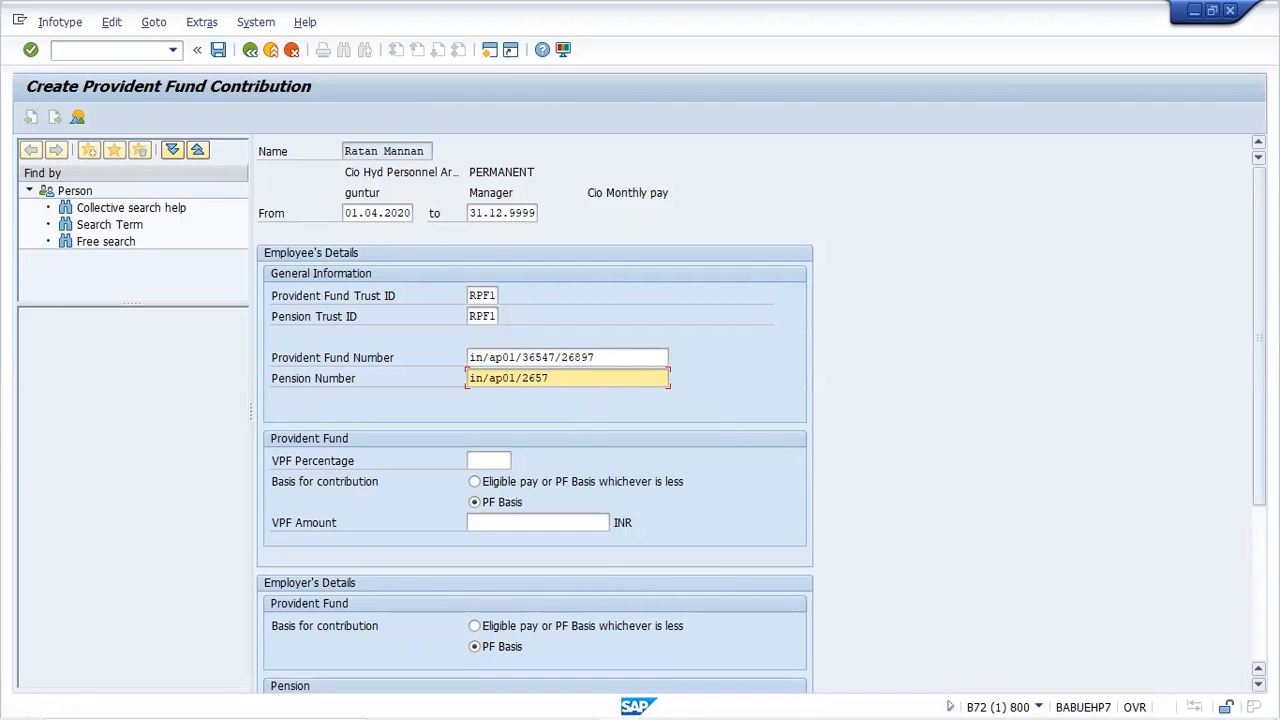
scroll(1258, 508, "down", 3)
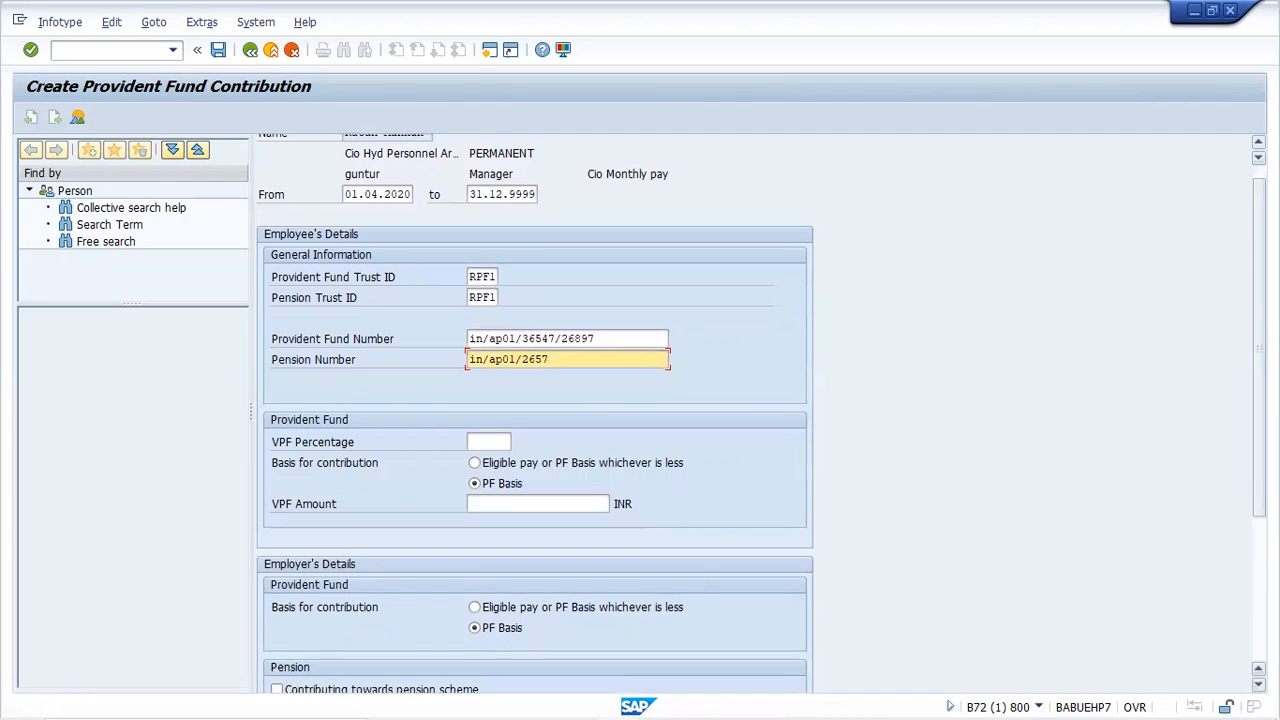
scroll(535, 410, "down", 1)
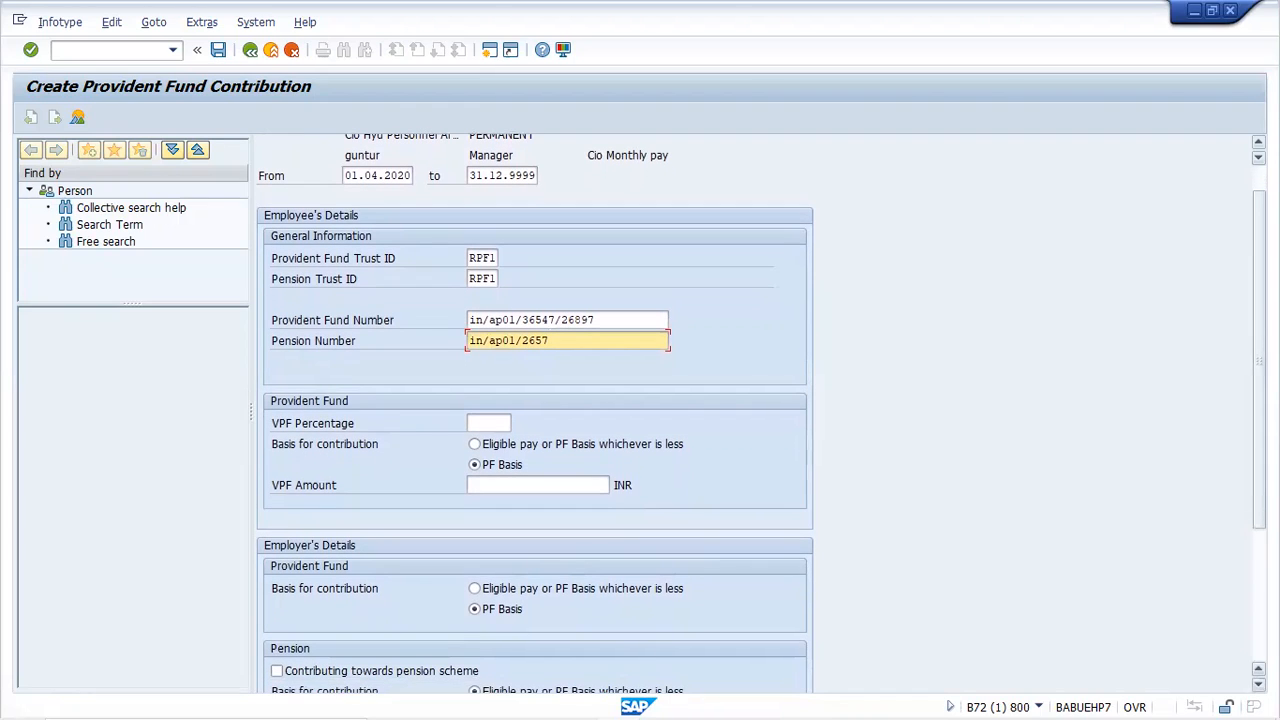
scroll(800, 577, "down", 1)
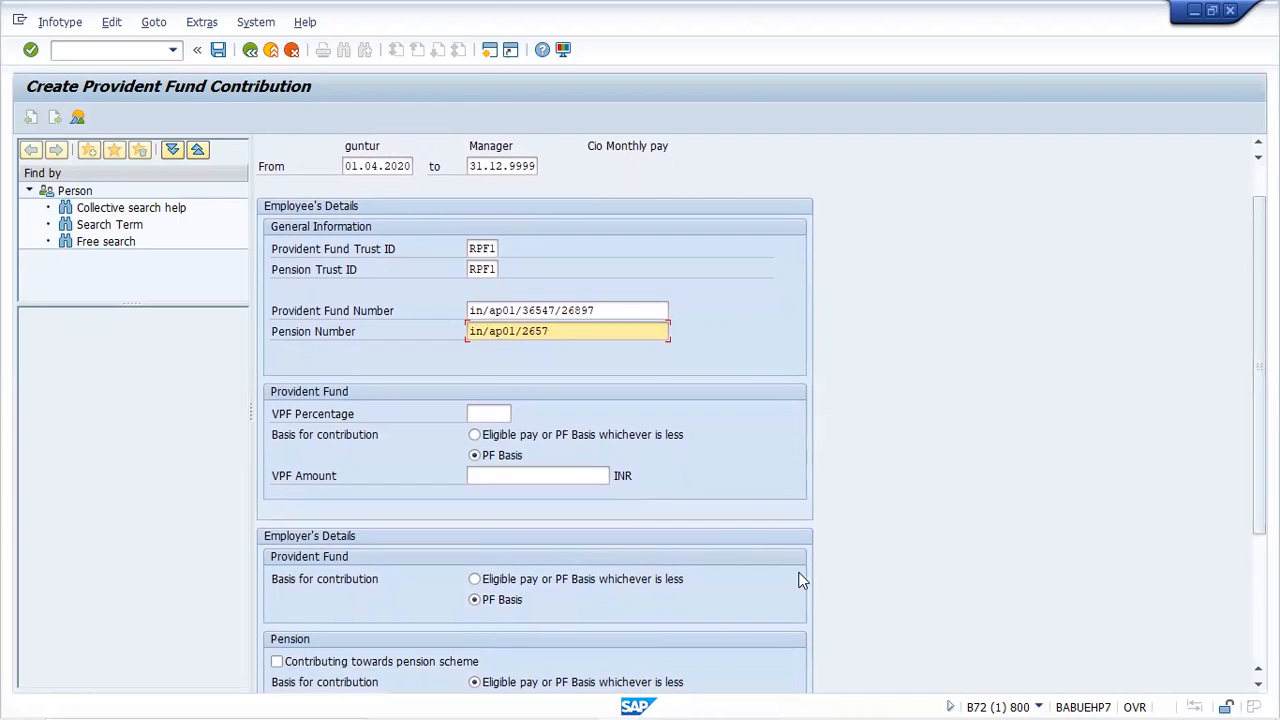
left_click(503, 411)
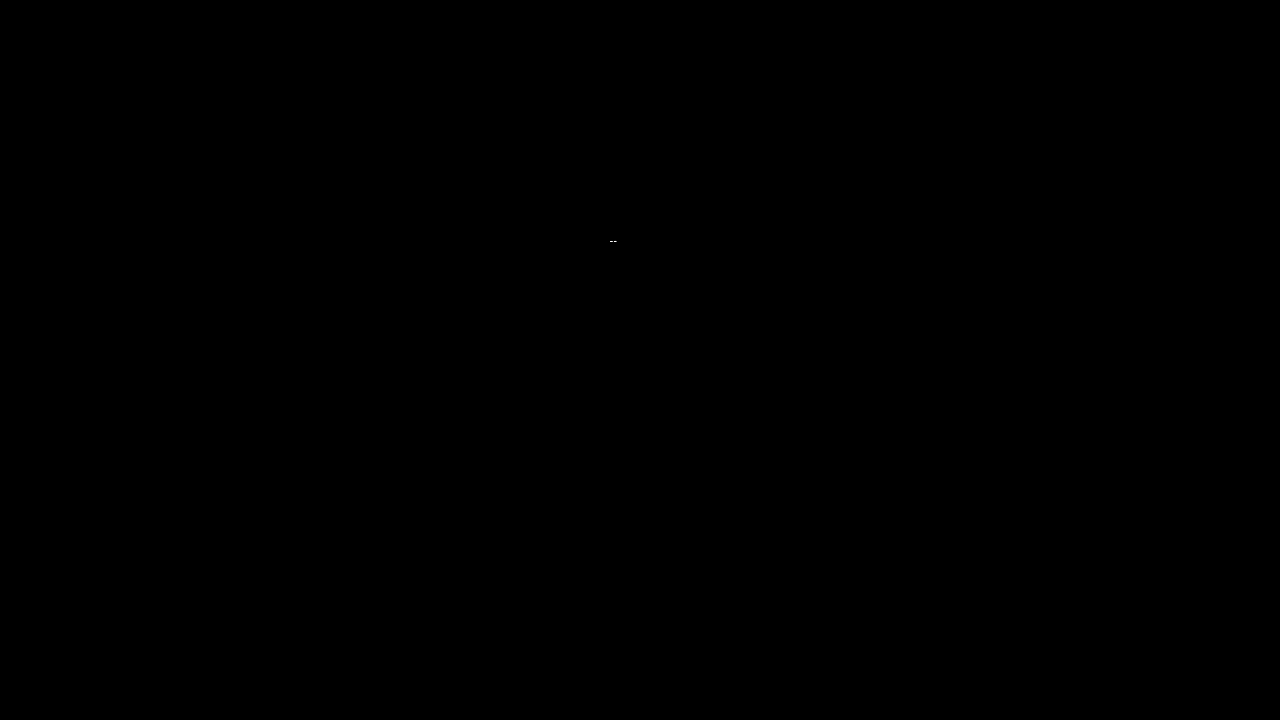
key("Return")
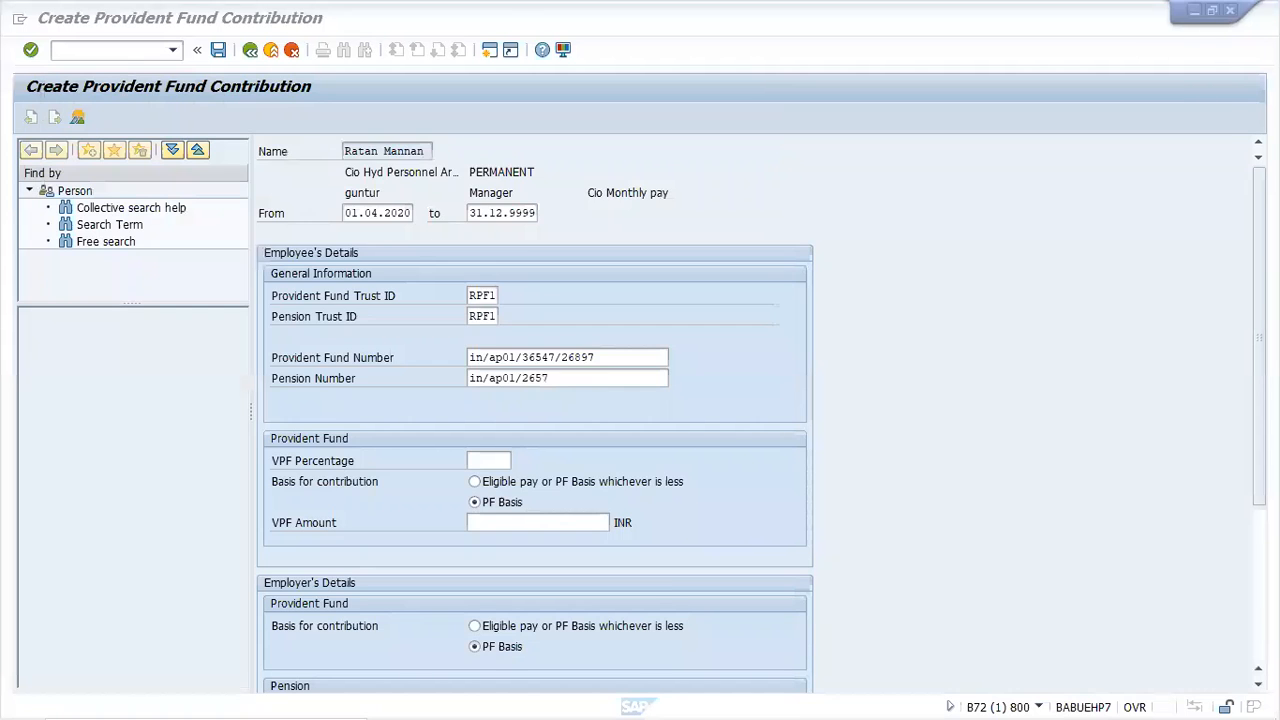
type("sir you")
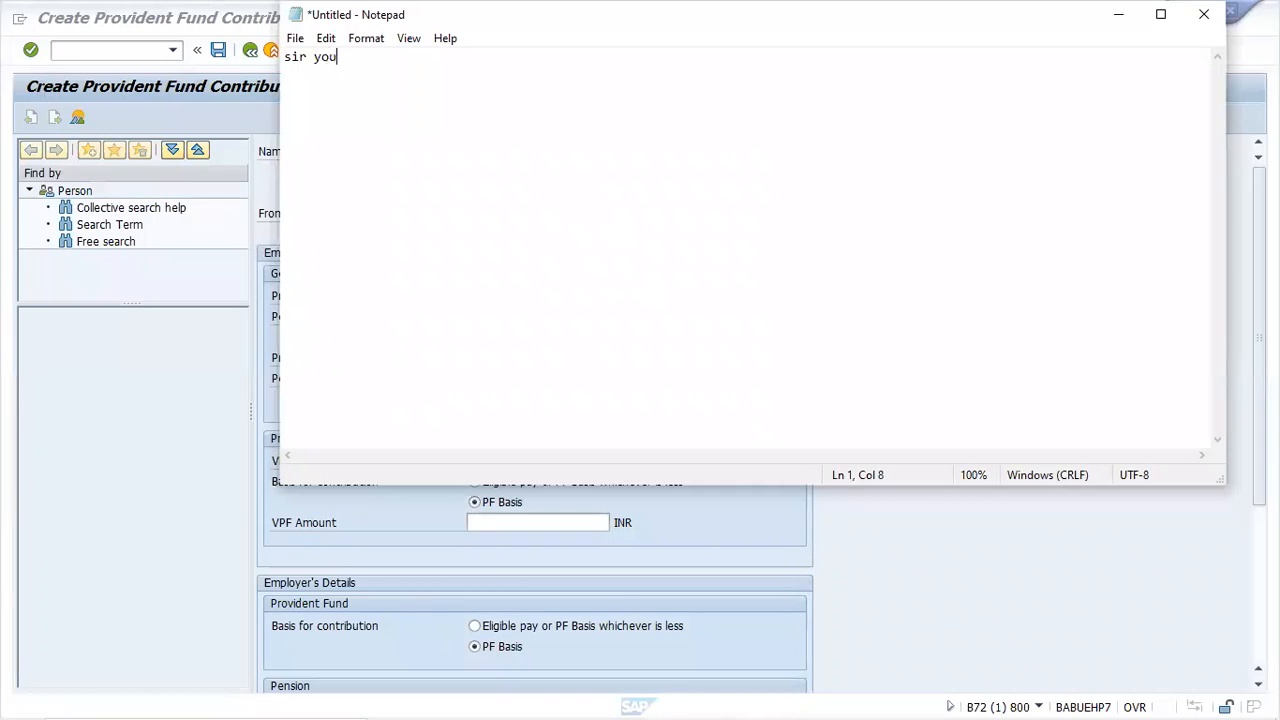
left_click(1206, 17)
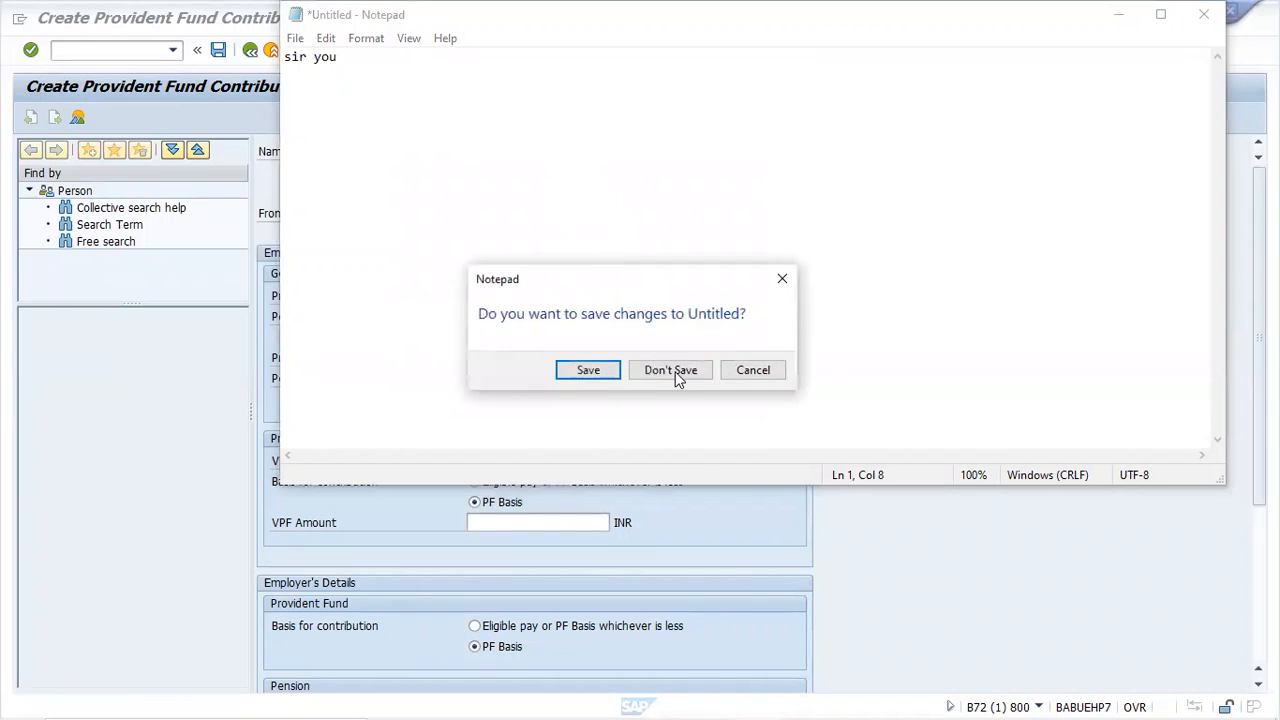
left_click(671, 370)
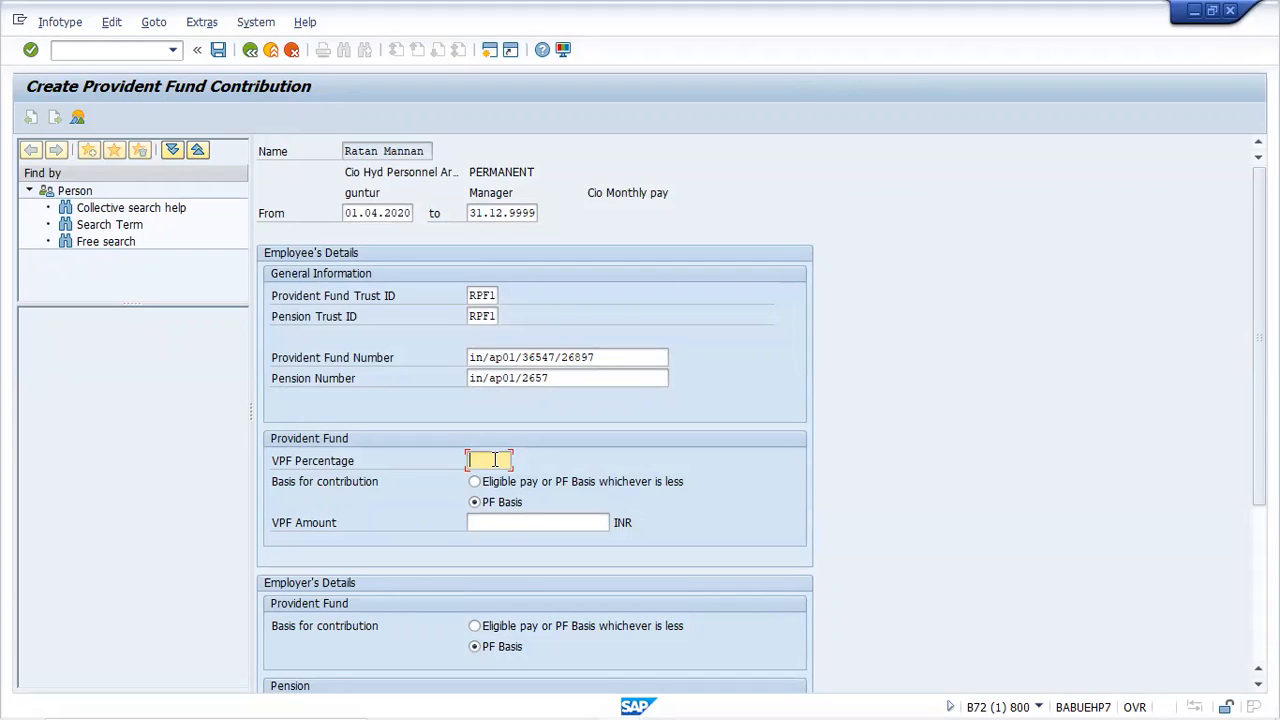
- Enter a VPF Amount of 5000 INR and set the employer's pension contribution basis to PF Basis
left_click(510, 522)
type("5000")
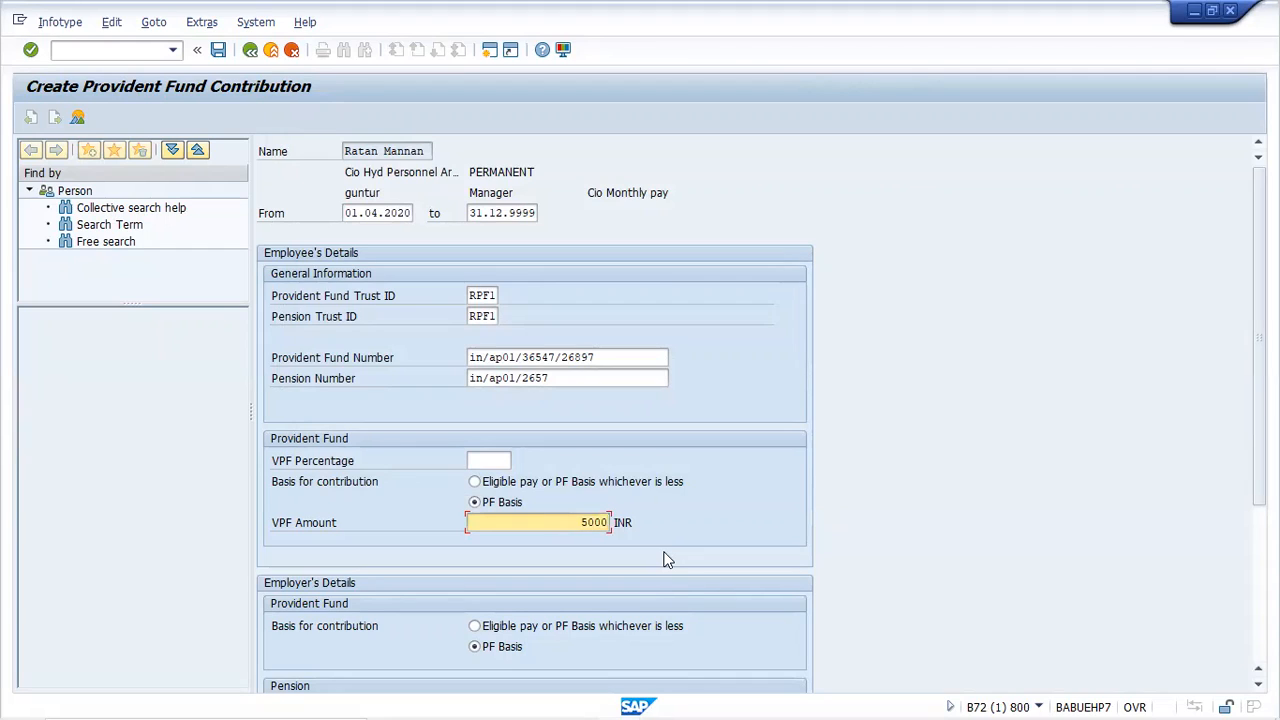
scroll(668, 560, "down", 5)
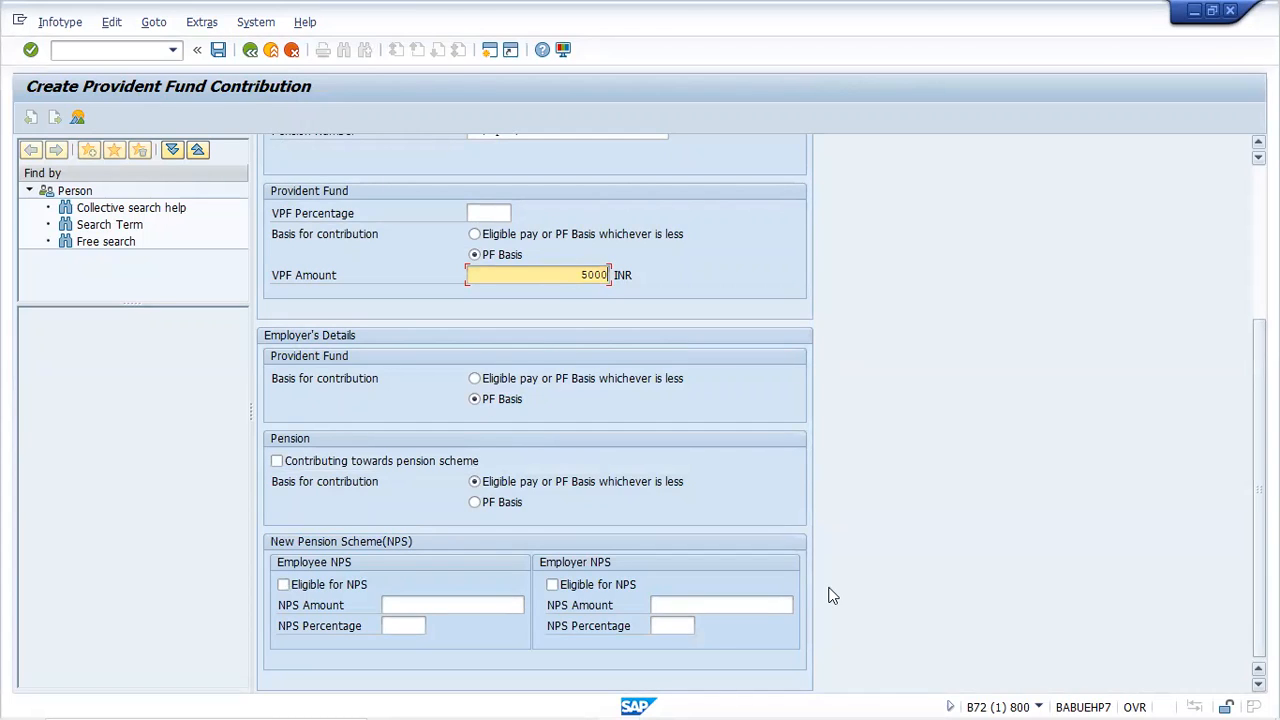
mouse_move(687, 658)
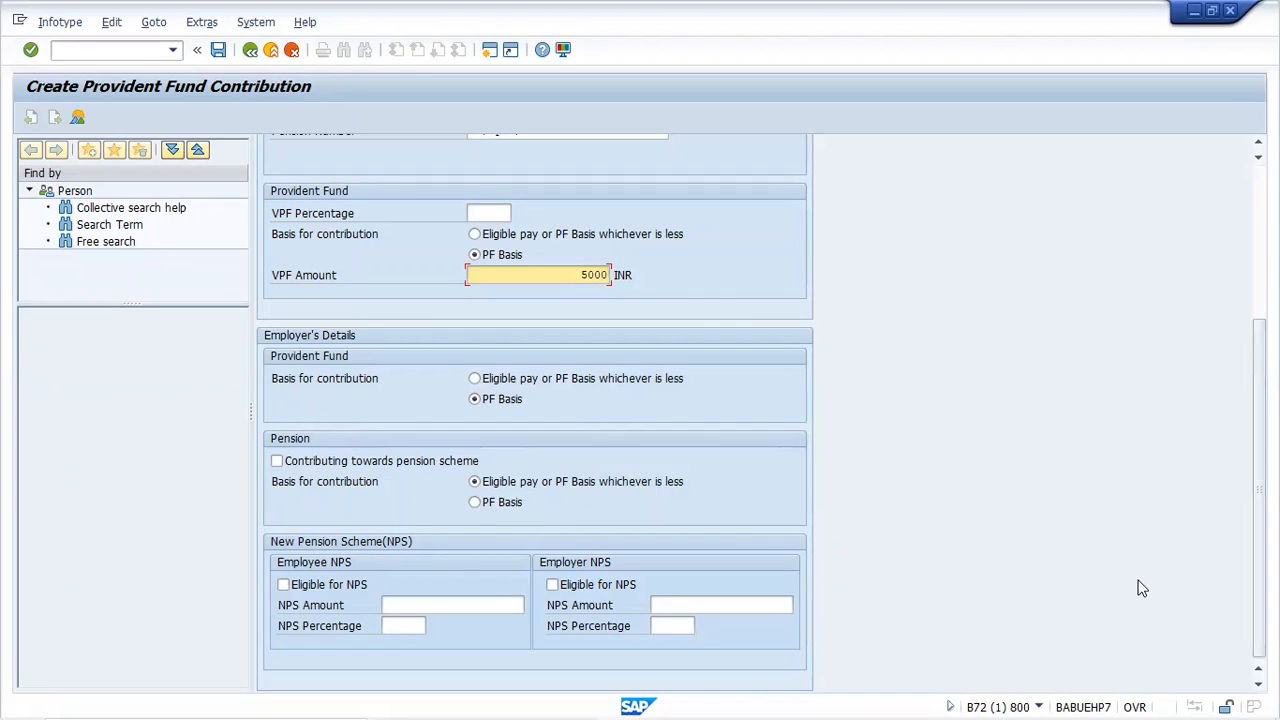
left_click(478, 504)
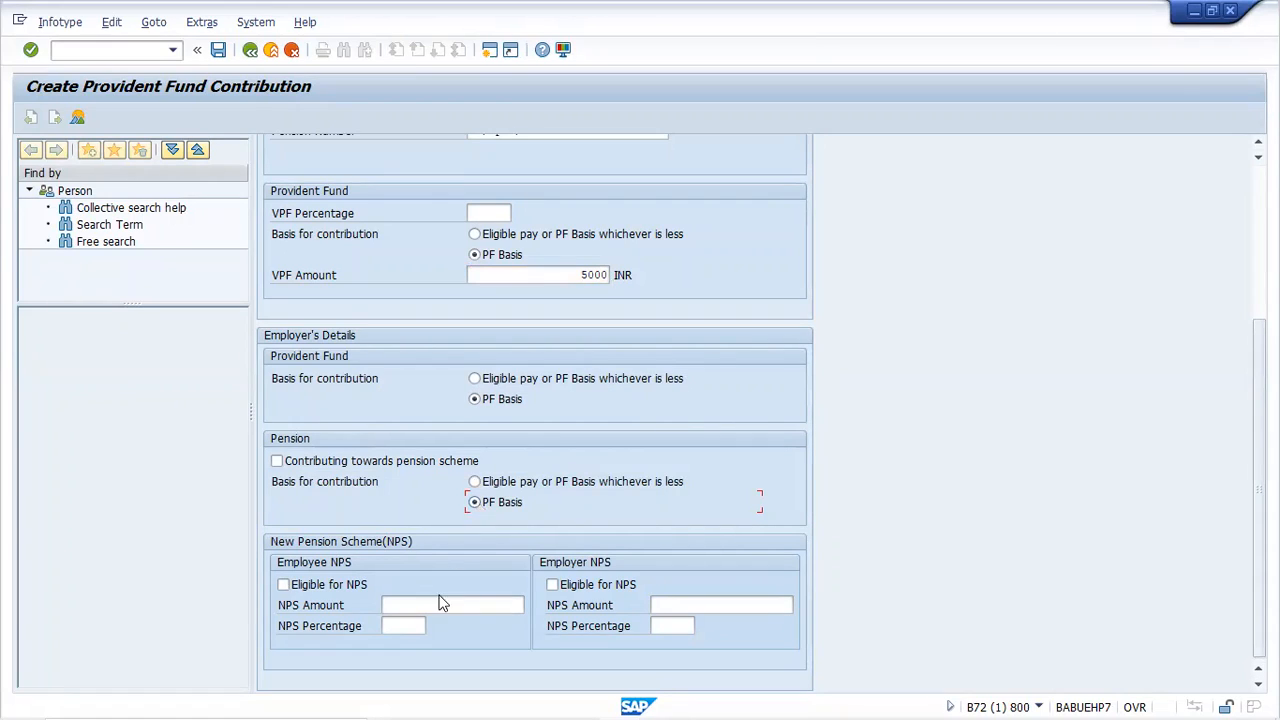
- Mark both employee and employer as eligible for NPS with an NPS Percentage of 10 each, and save the record
left_click(283, 584)
left_click(553, 585)
left_click(418, 624)
type("10")
left_click(676, 625)
type("10")
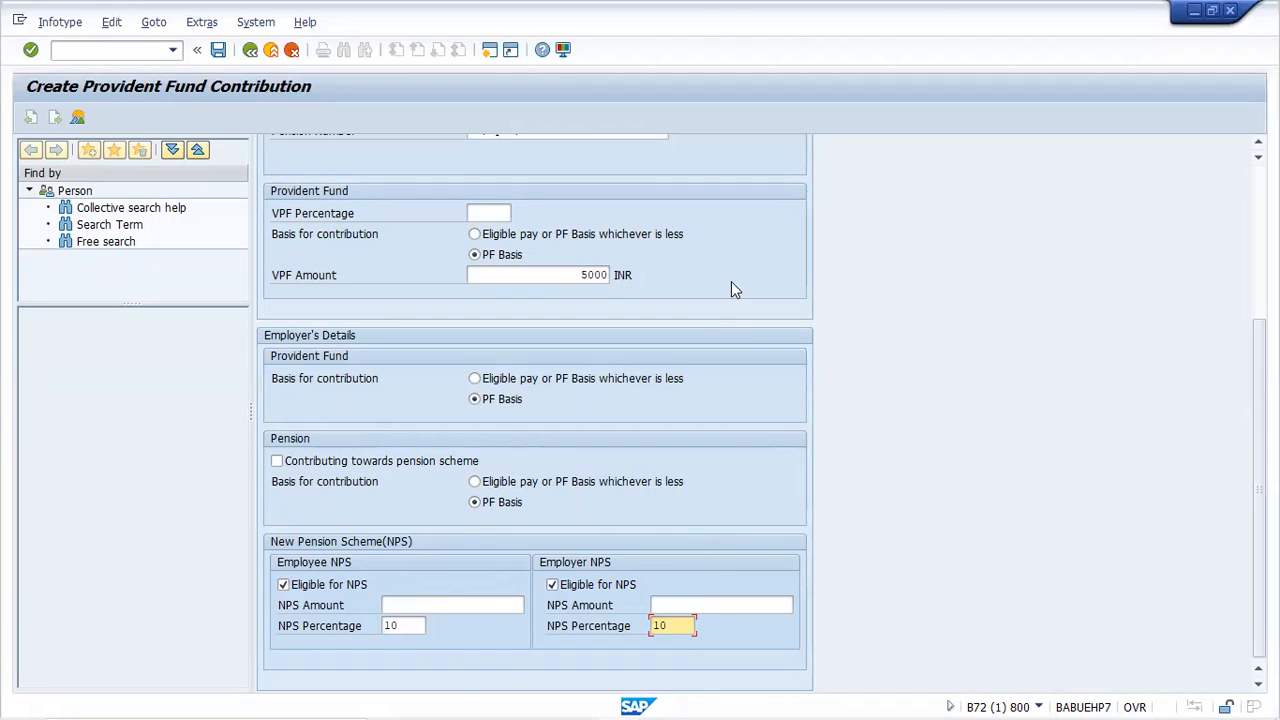
key("Return")
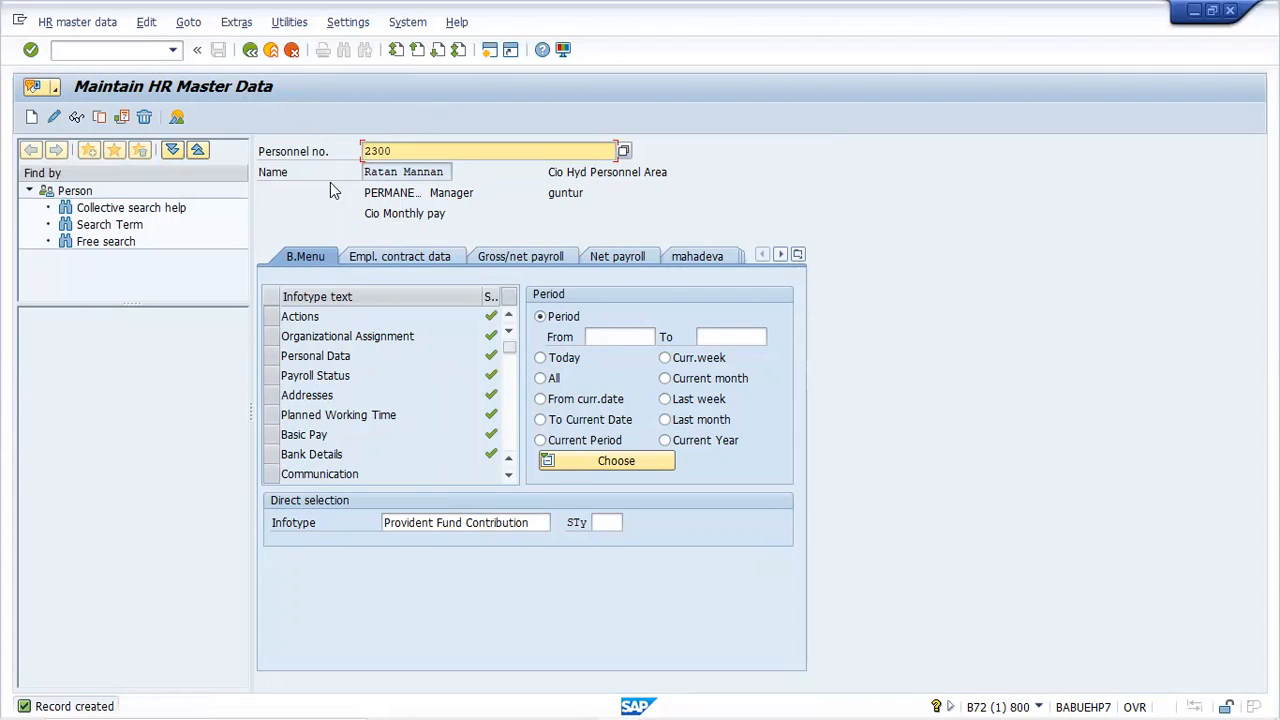
- Leave the HR master data and start the India payroll driver with transaction pc00_m40_calc
left_click(247, 52)
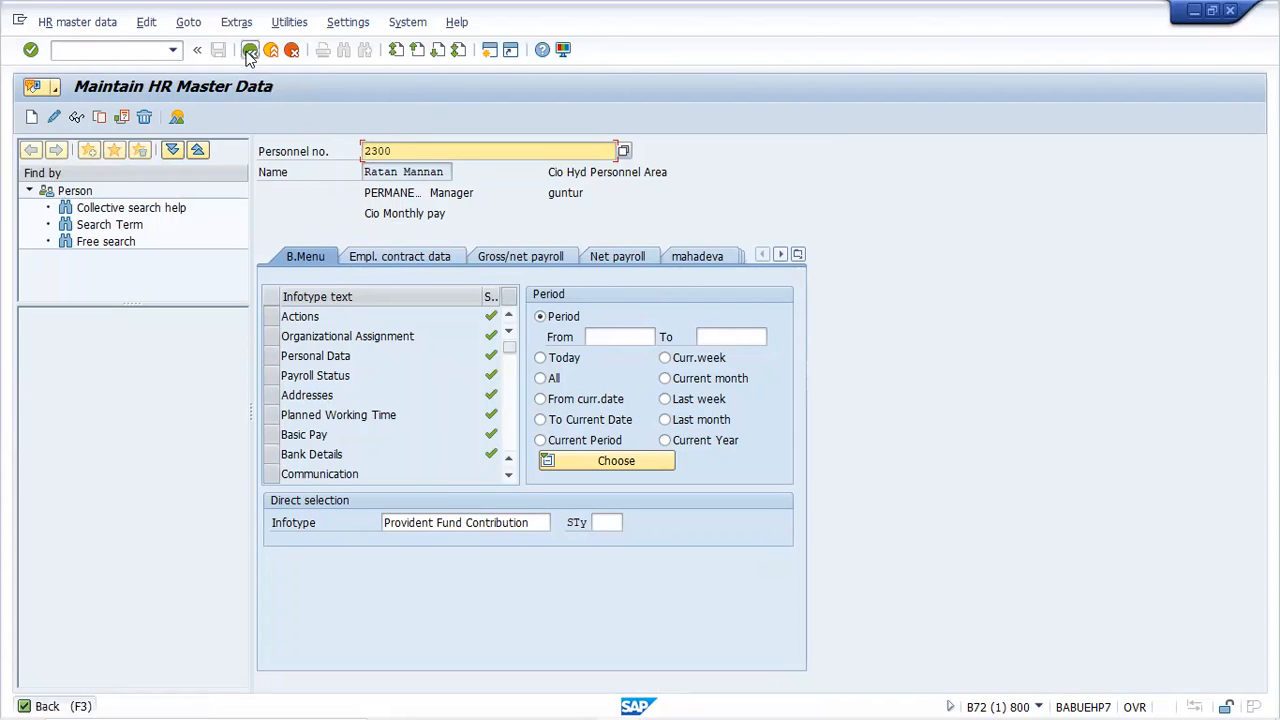
left_click(173, 50)
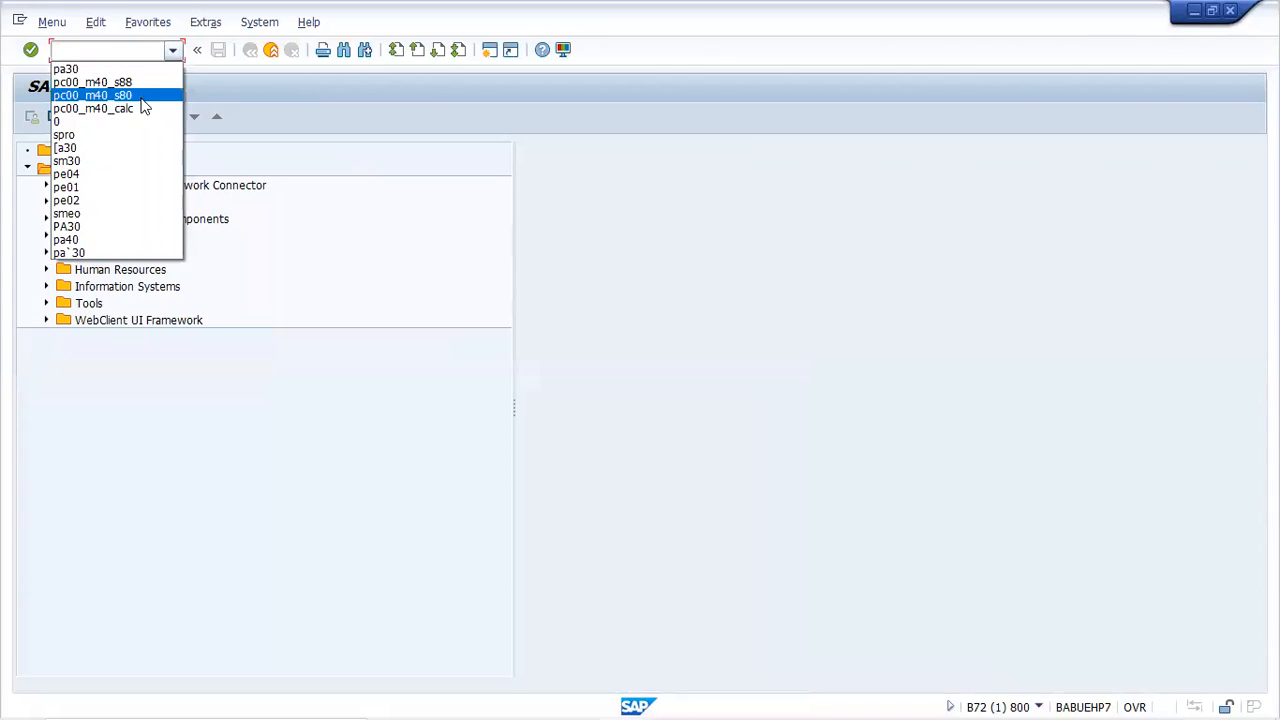
left_click(143, 108)
left_click(31, 49)
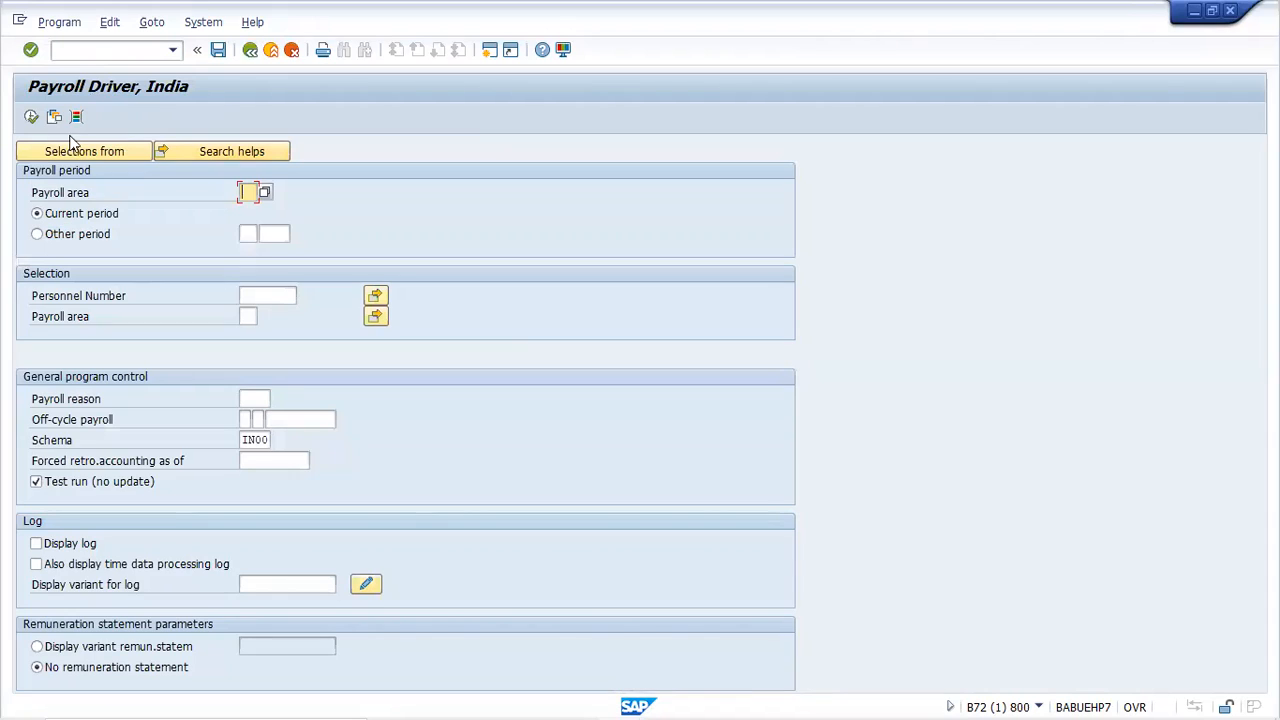
- Load variant 0014 and execute the payroll test run for the employee's personnel number
left_click(54, 118)
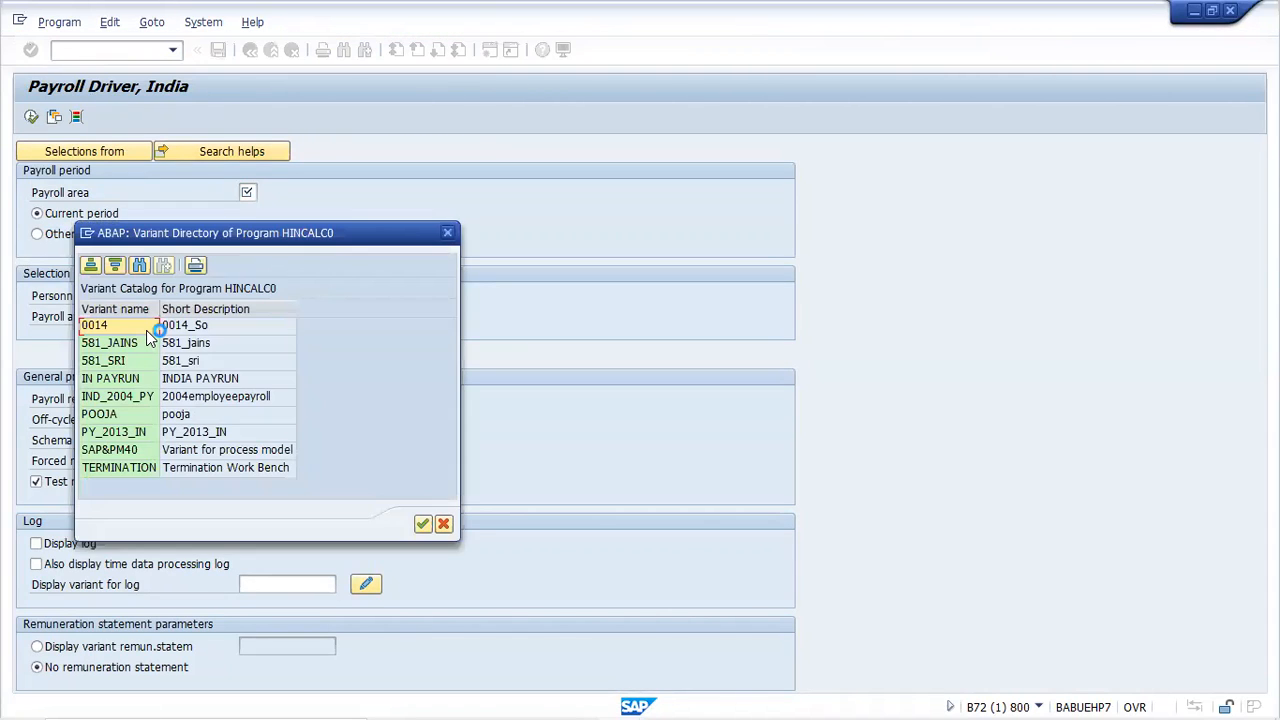
double_click(146, 330)
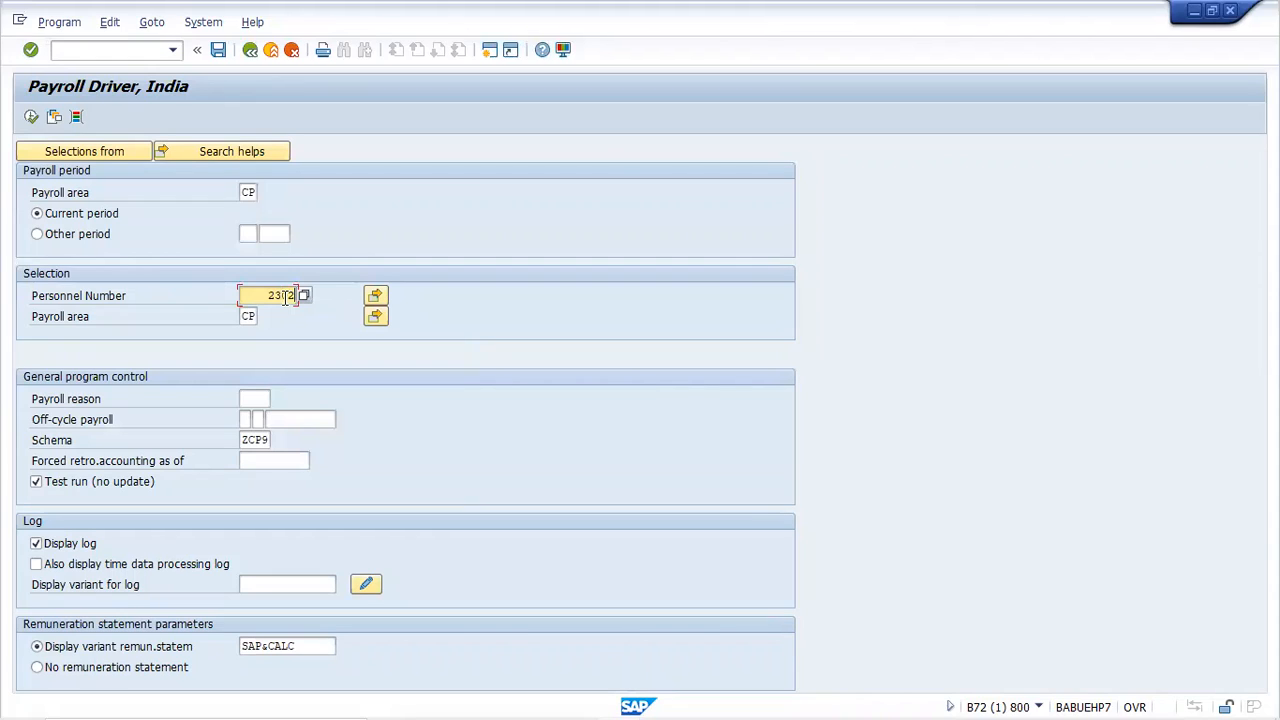
key("F8")
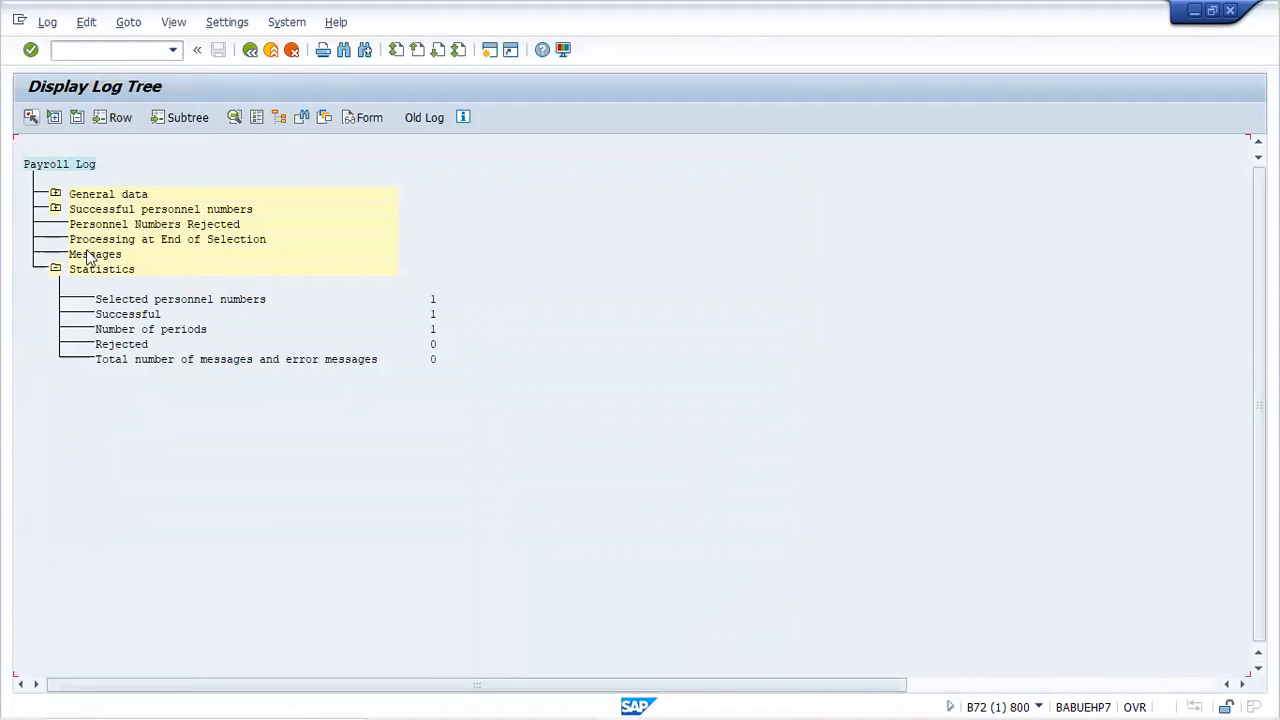
- Expand the successful personnel numbers in the payroll log down to the employee's 01/2020 period
left_click(55, 209)
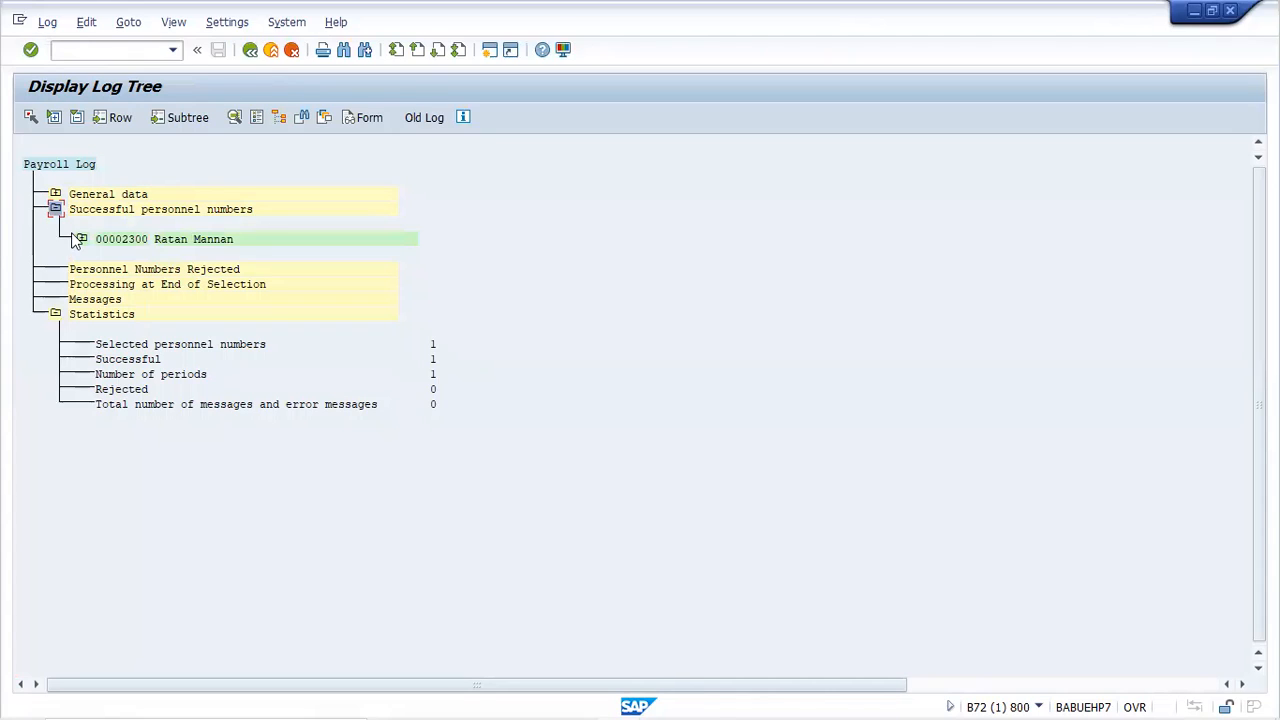
left_click(82, 239)
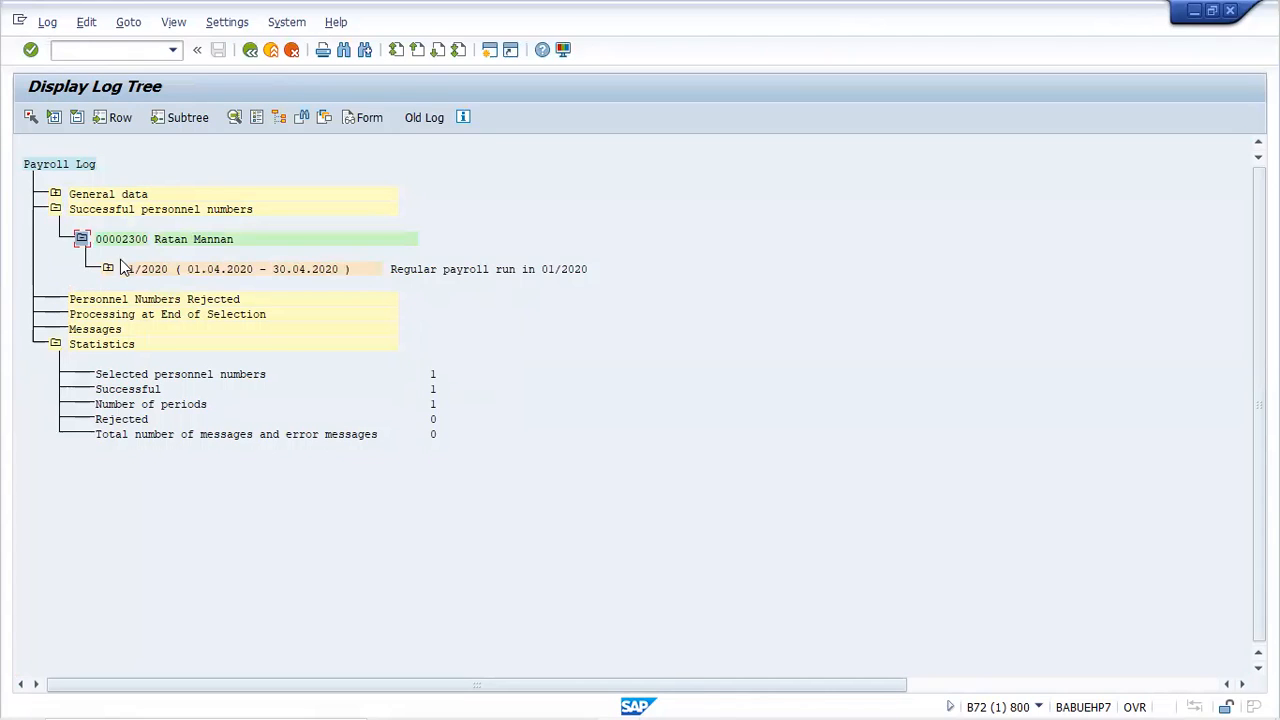
left_click(110, 272)
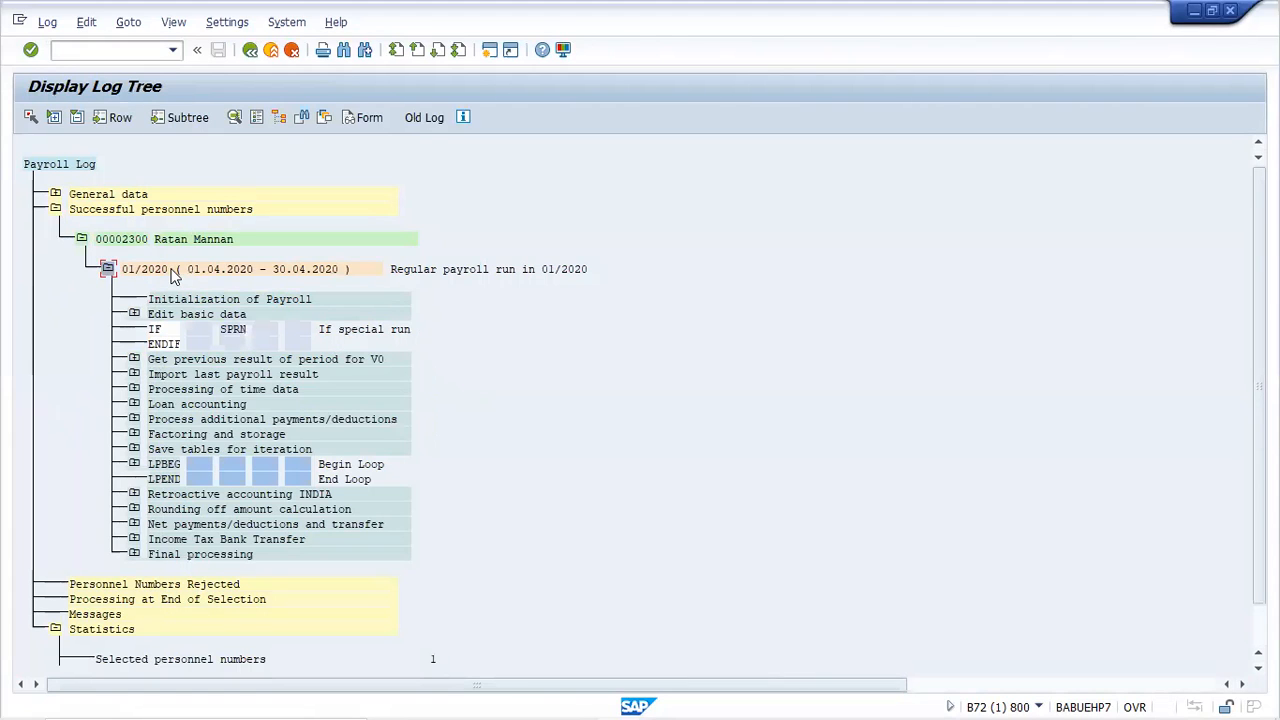
- Search the whole log hierarchy for the node inepf
left_click(172, 271)
key("ctrl+f")
type("in")
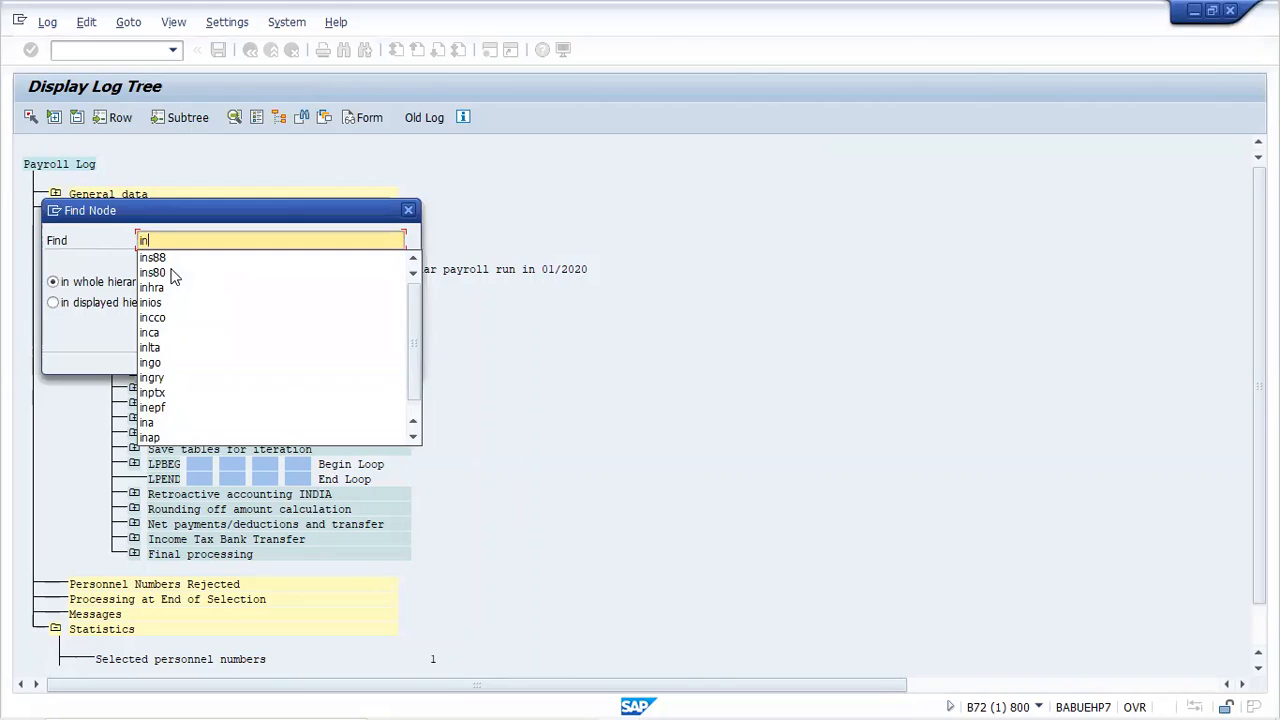
type("ep")
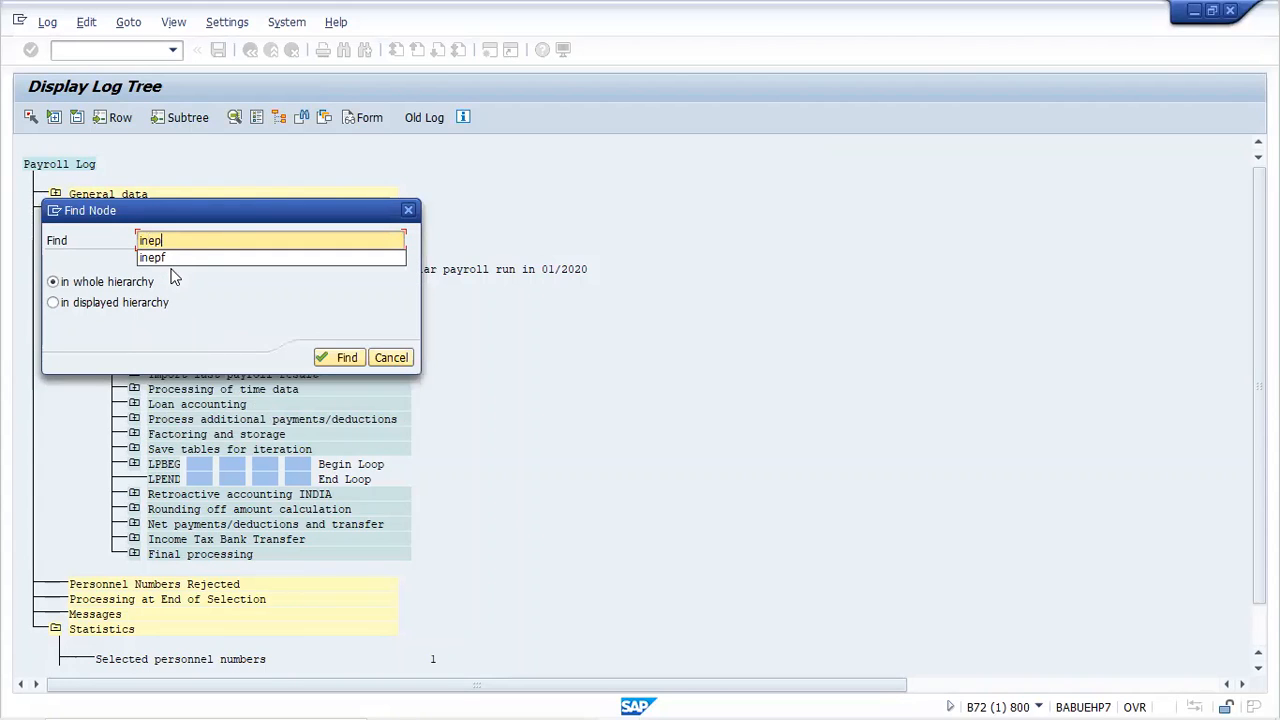
type("f")
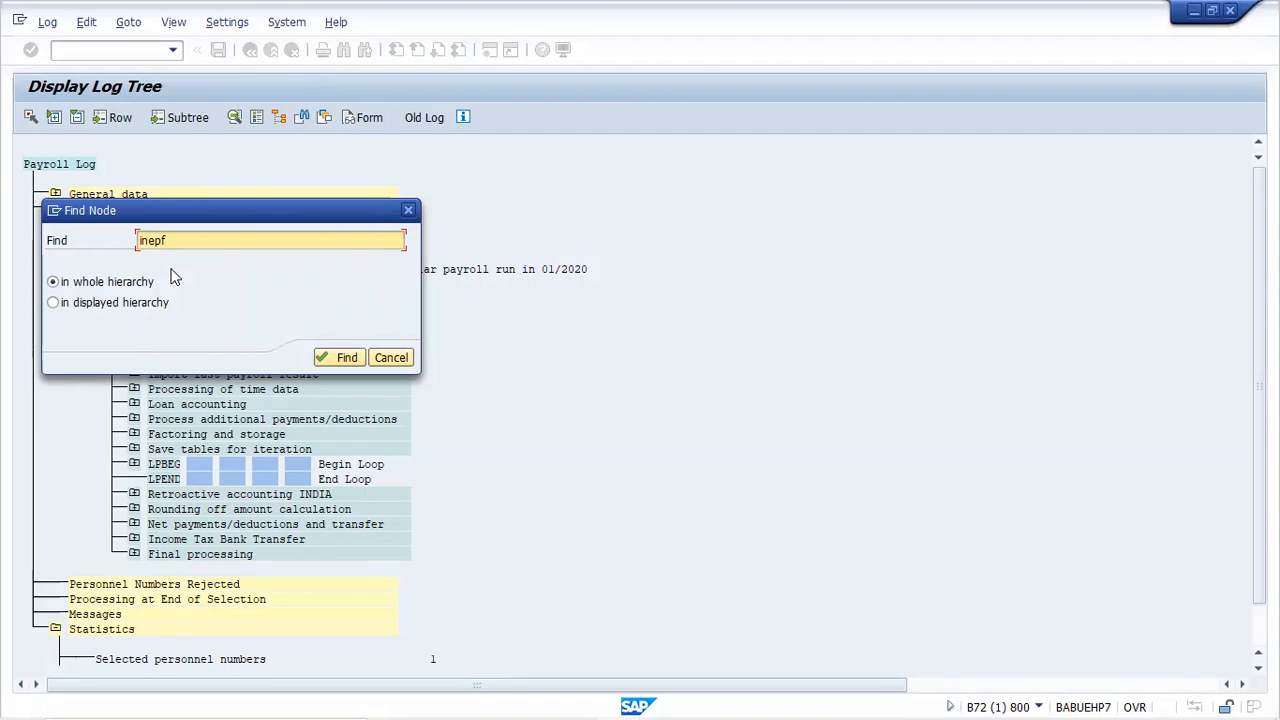
key("Return")
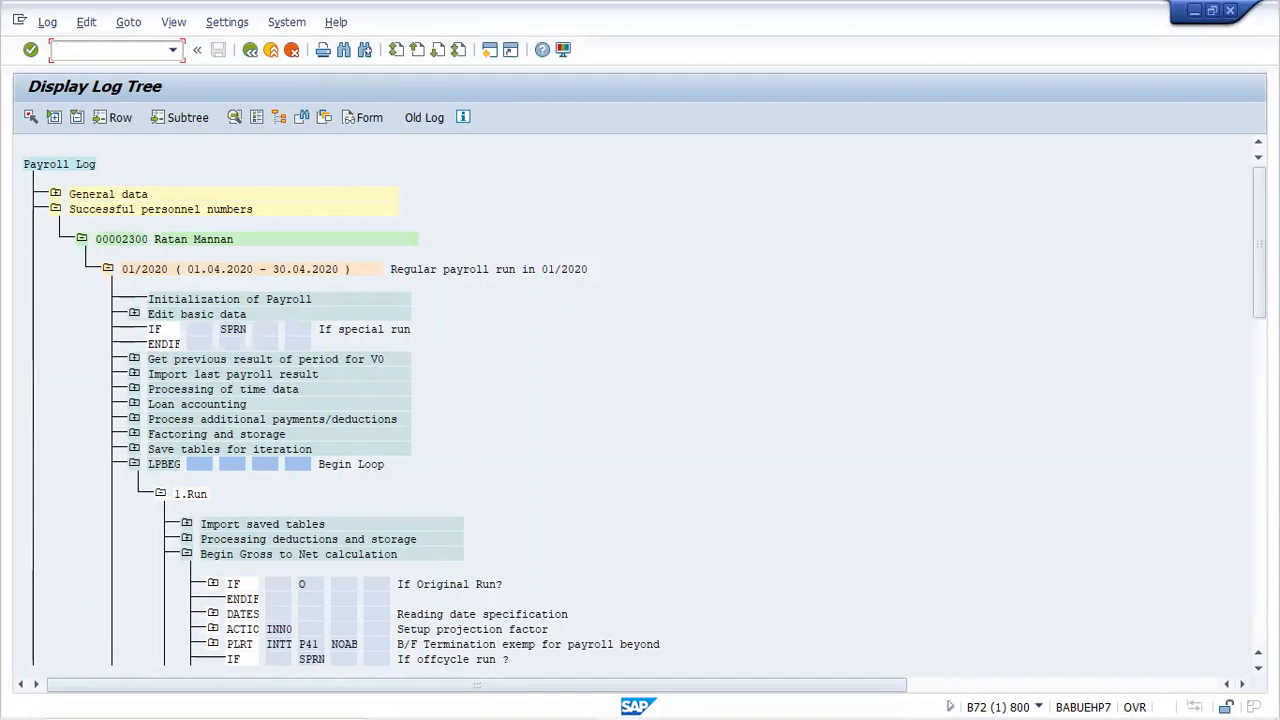
- Expand the Input, Processing and Output nodes under the INEPF Provident Fund calculations function
left_click(1258, 668)
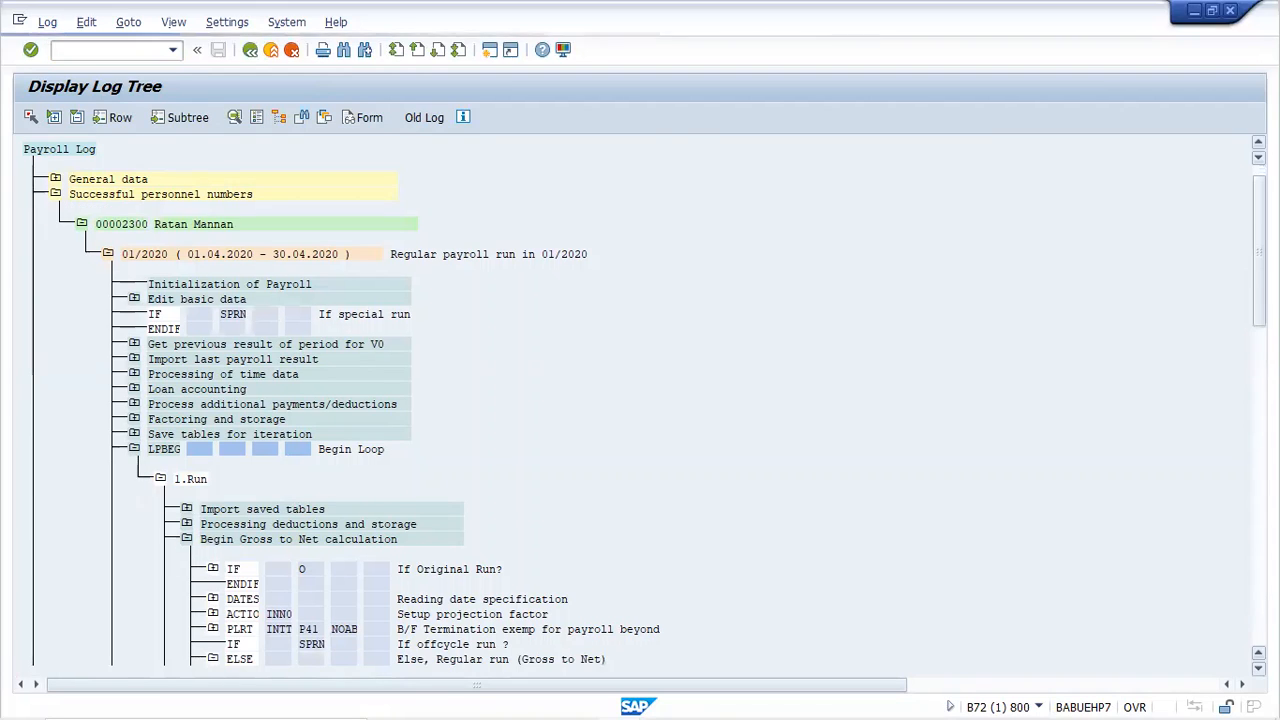
left_click(1258, 668)
left_click(1258, 668)
left_click(1258, 668)
left_click(1258, 668)
left_click(1258, 668)
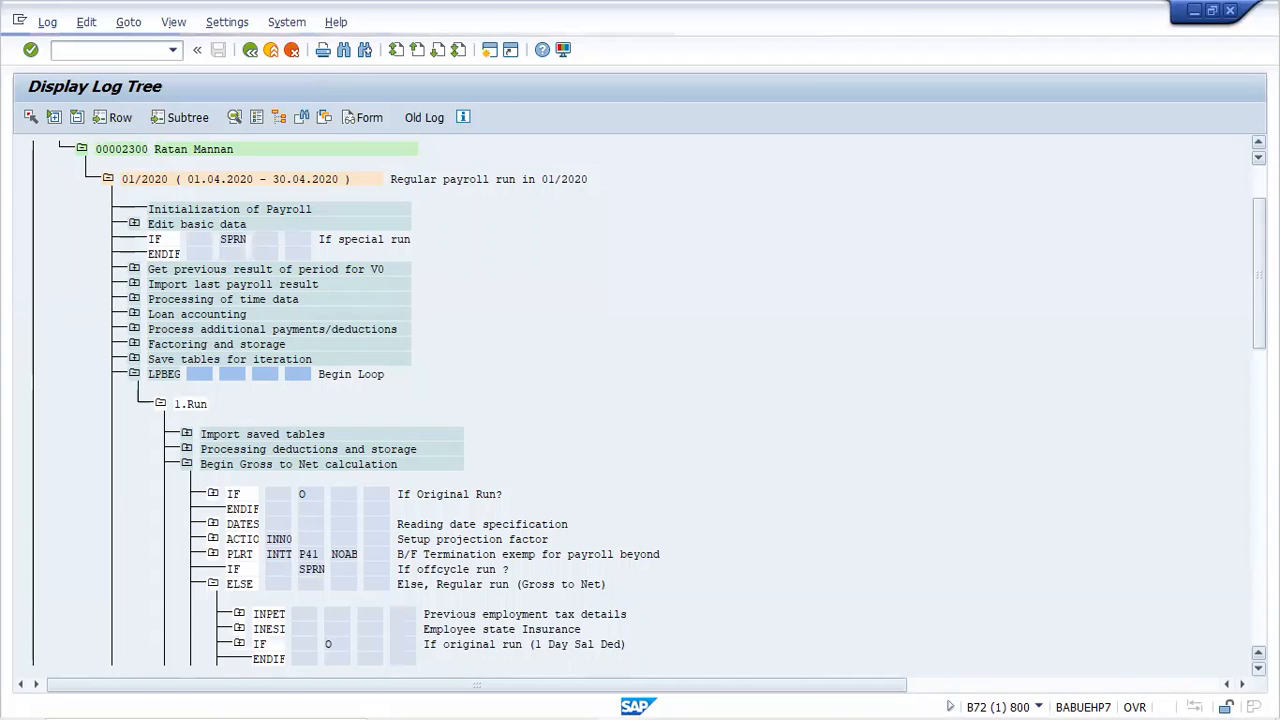
left_click(1258, 668)
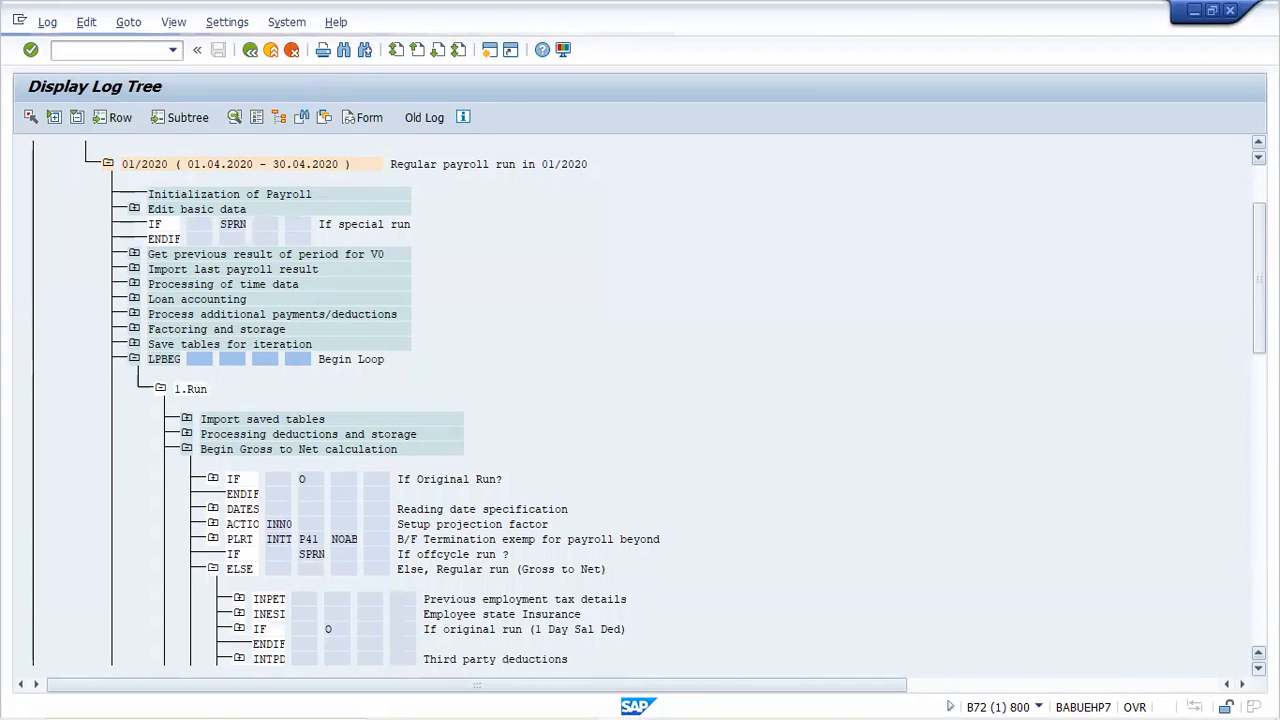
scroll(257, 246, "down", 1)
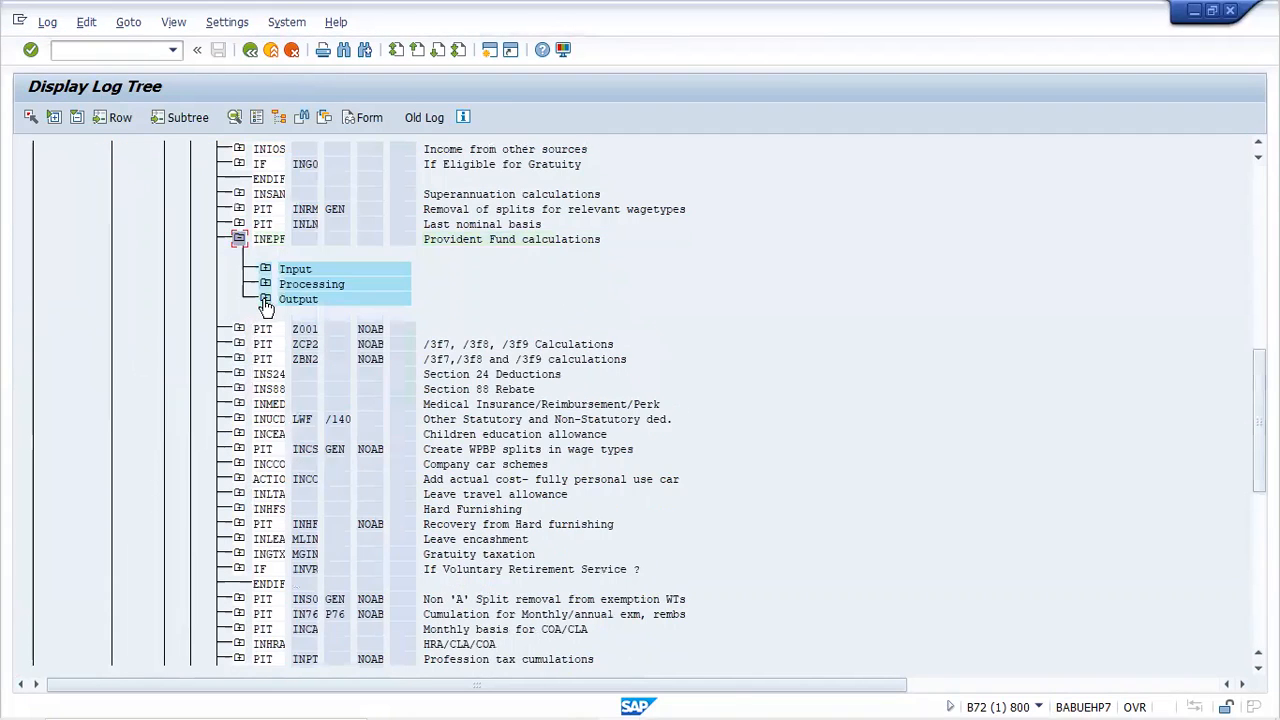
left_click(266, 300)
left_click(265, 271)
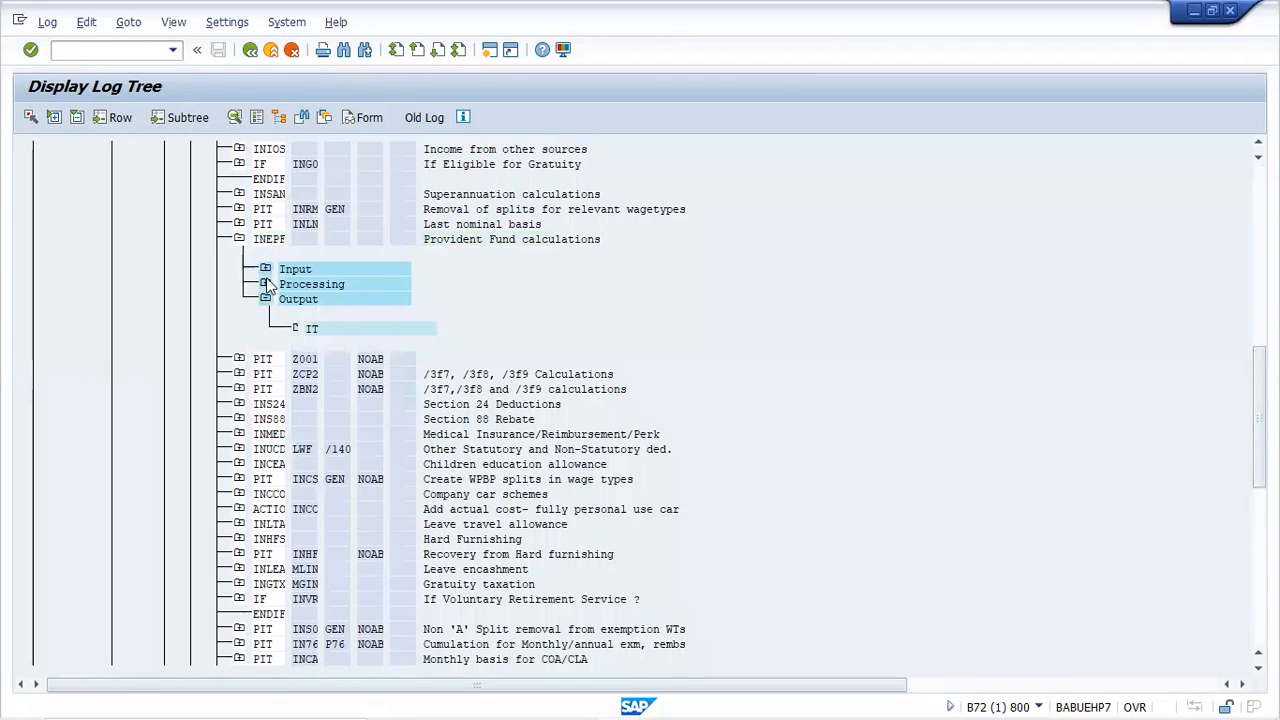
left_click(266, 344)
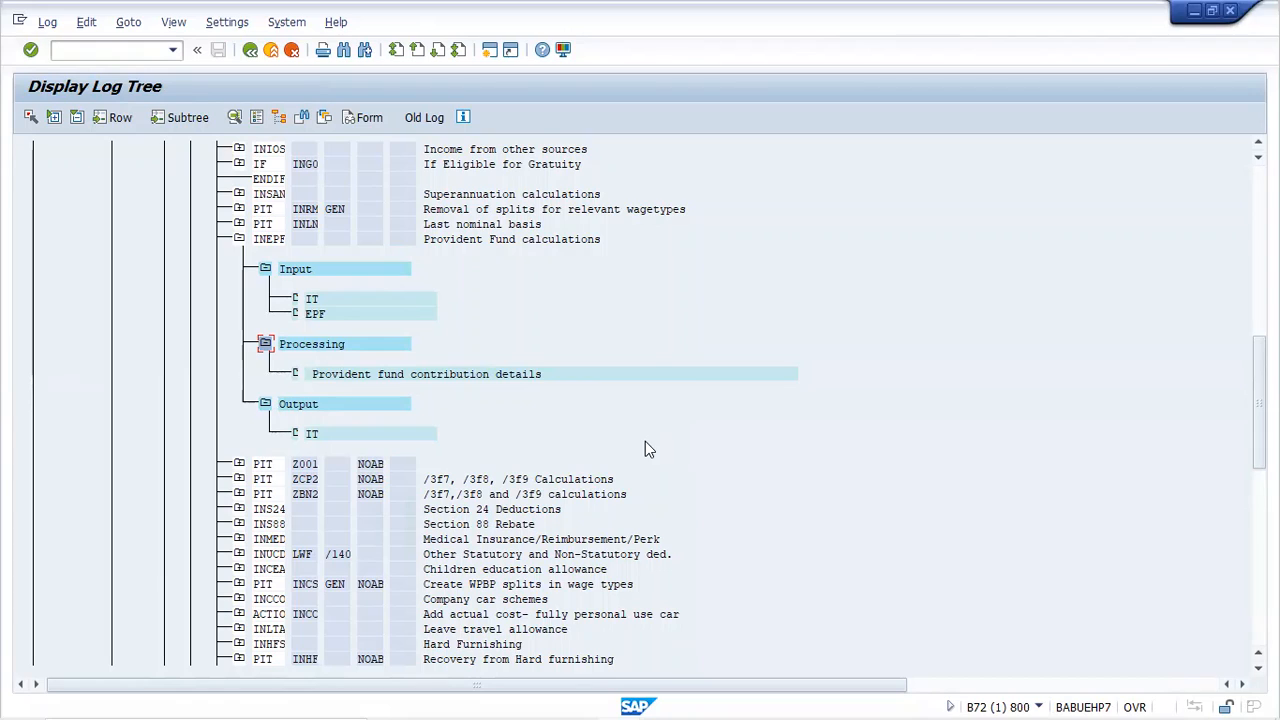
- View the Provident fund contribution details entry under Processing and return to the log tree
double_click(476, 378)
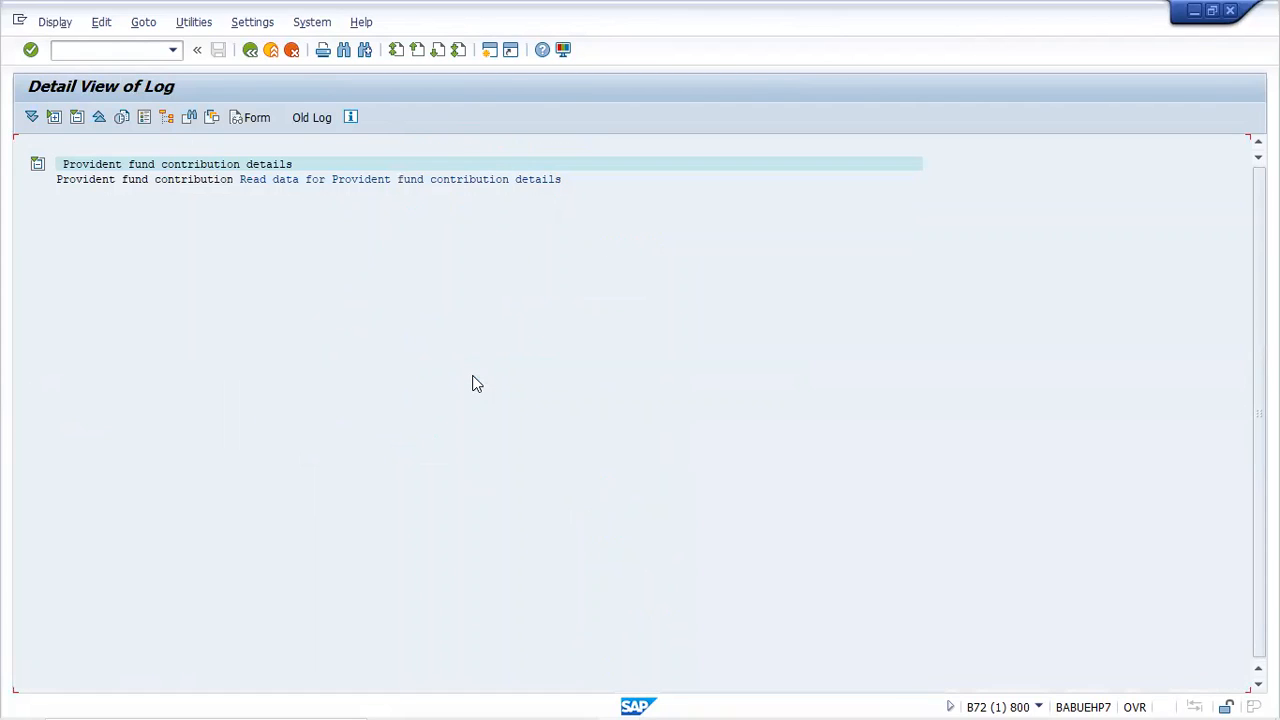
double_click(214, 182)
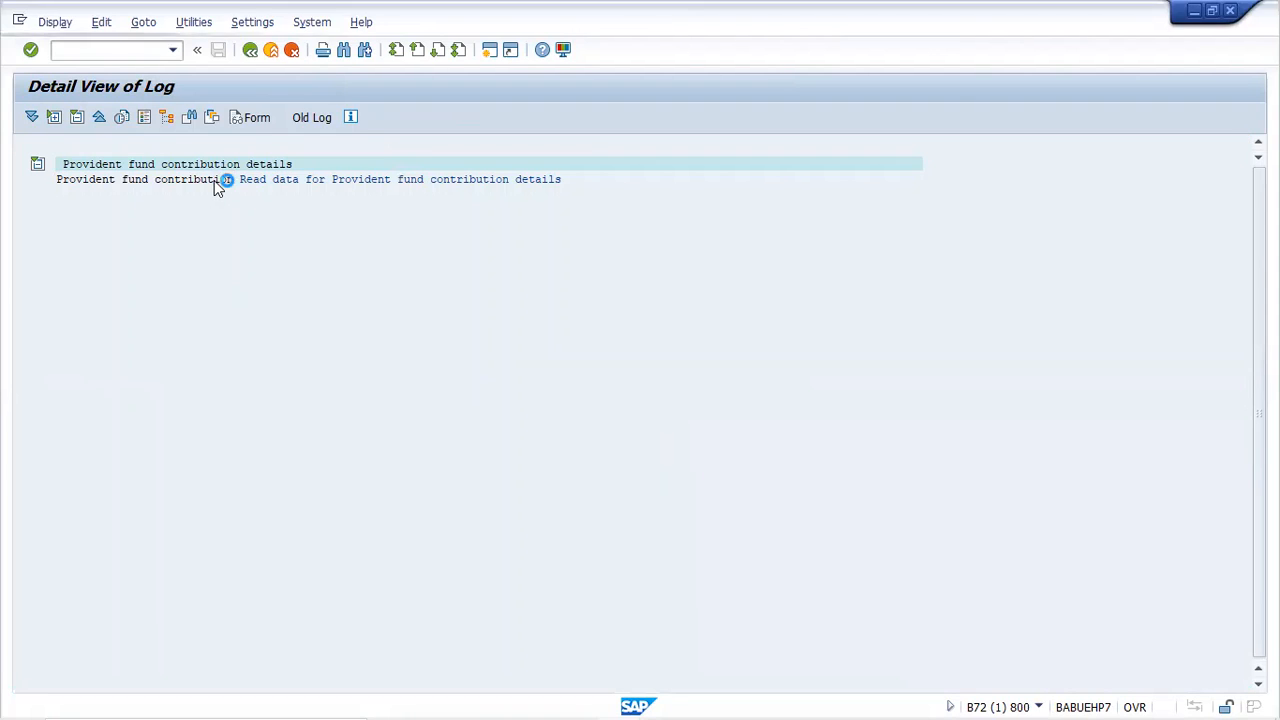
left_click(250, 50)
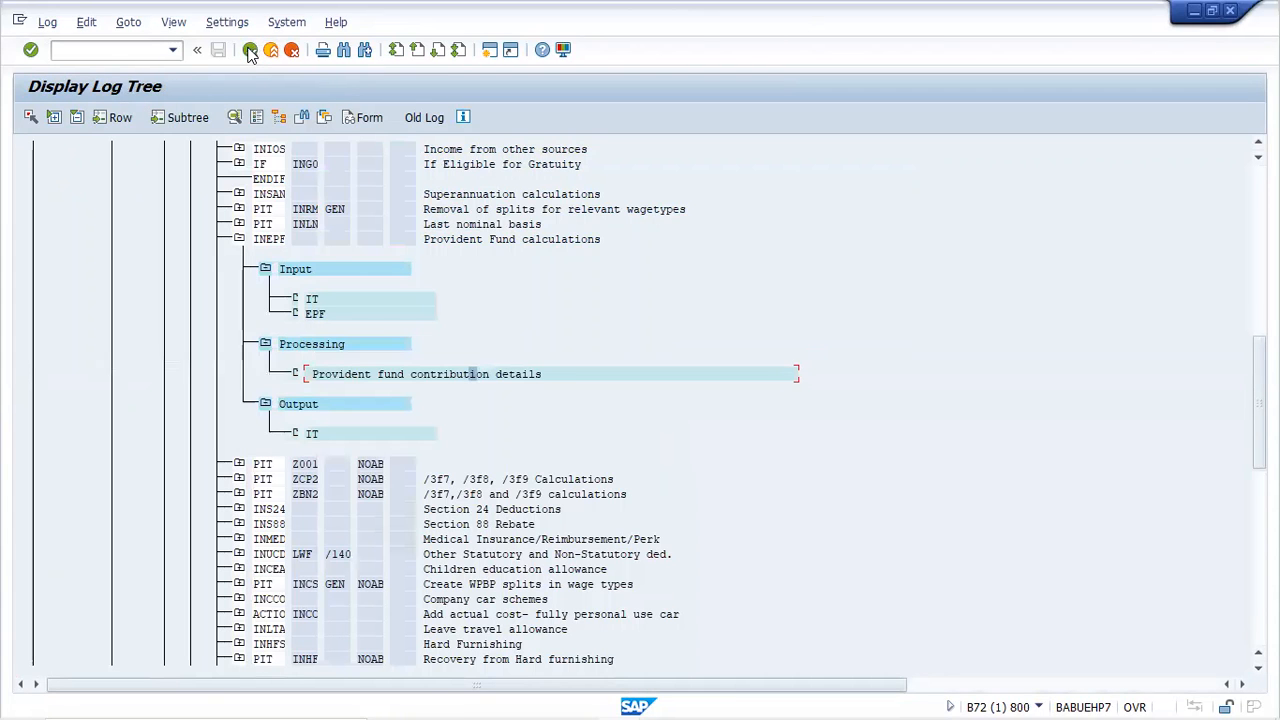
- Open the Output table IT of the Provident Fund calculations and examine its wage types down to /3FG
double_click(311, 433)
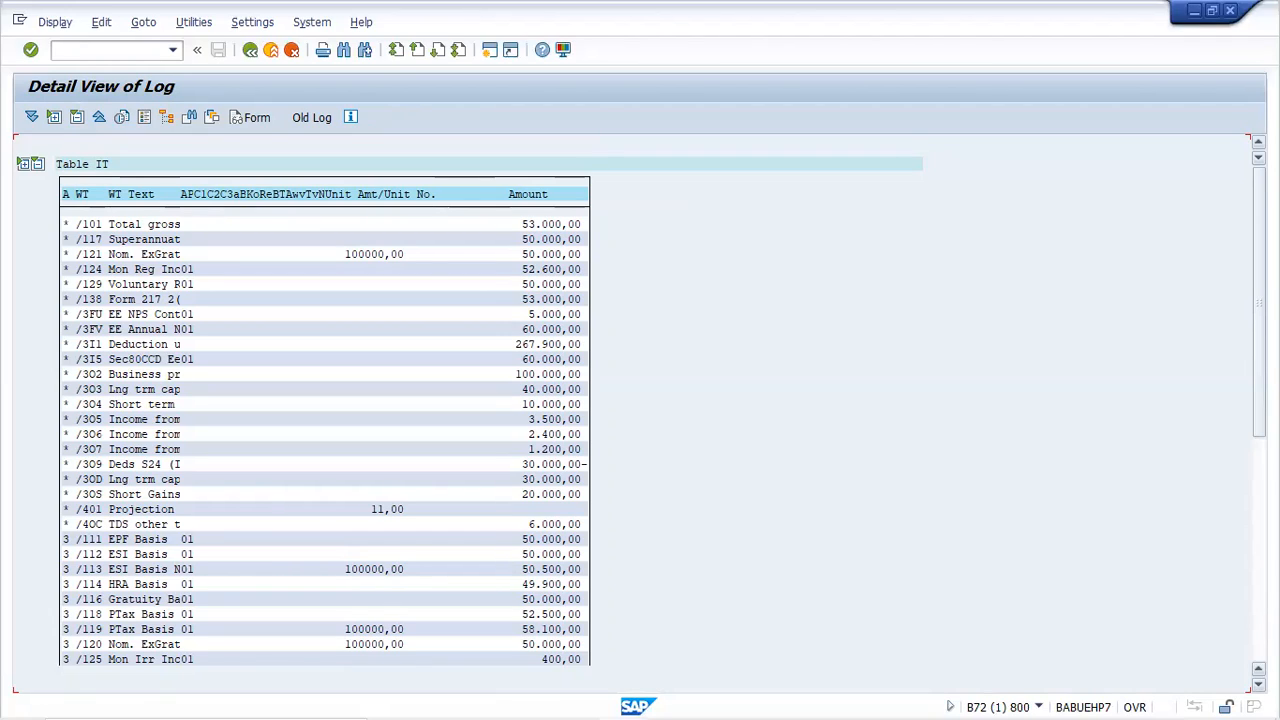
scroll(325, 400, "down", 3)
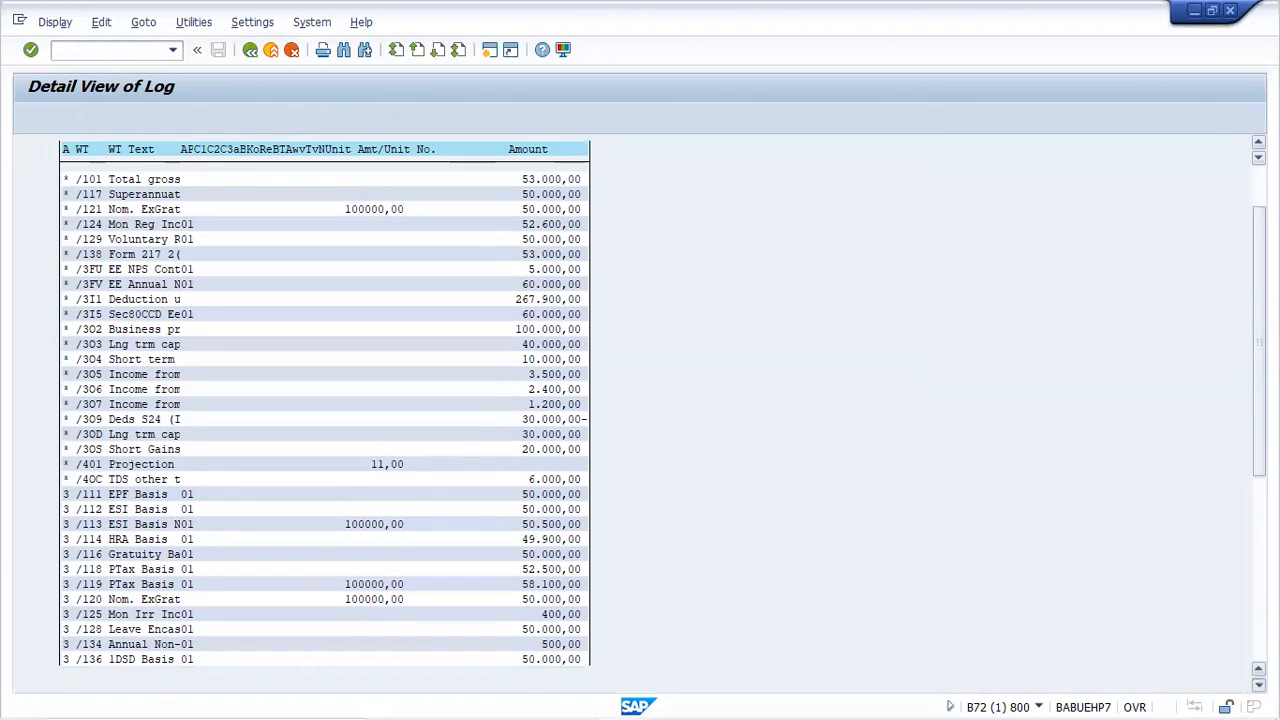
scroll(325, 400, "down", 3)
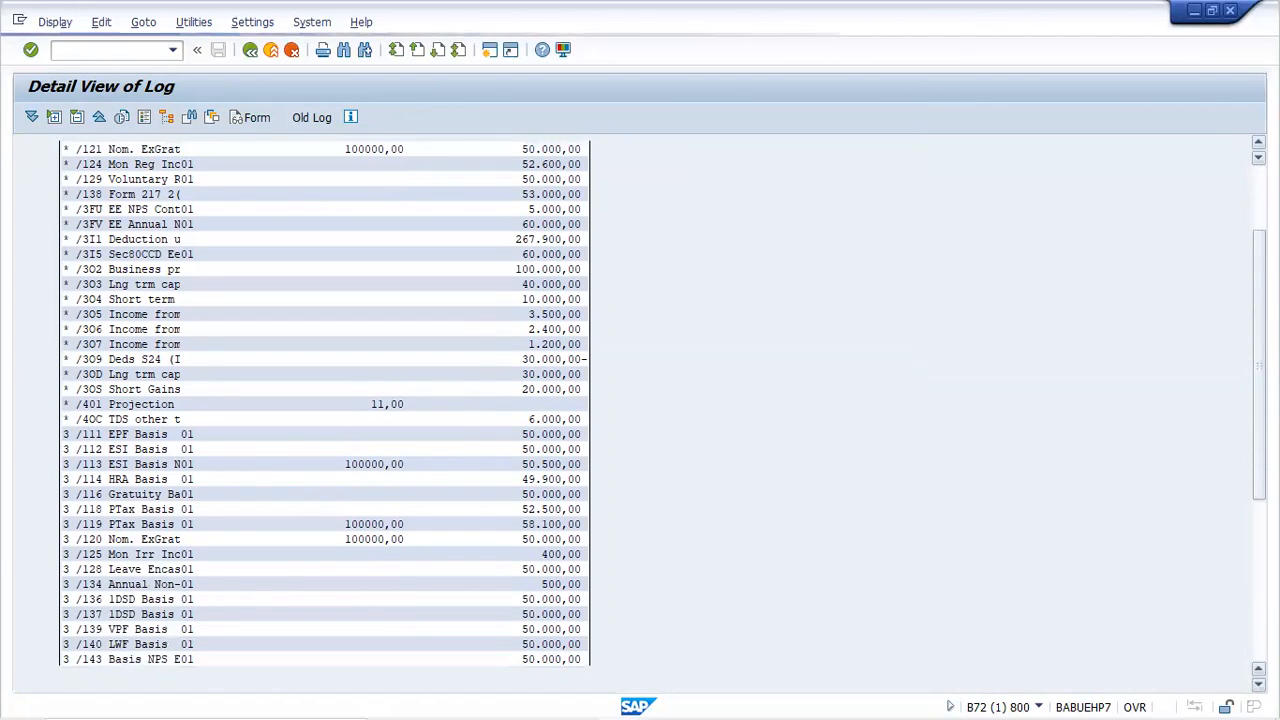
scroll(325, 400, "down", 3)
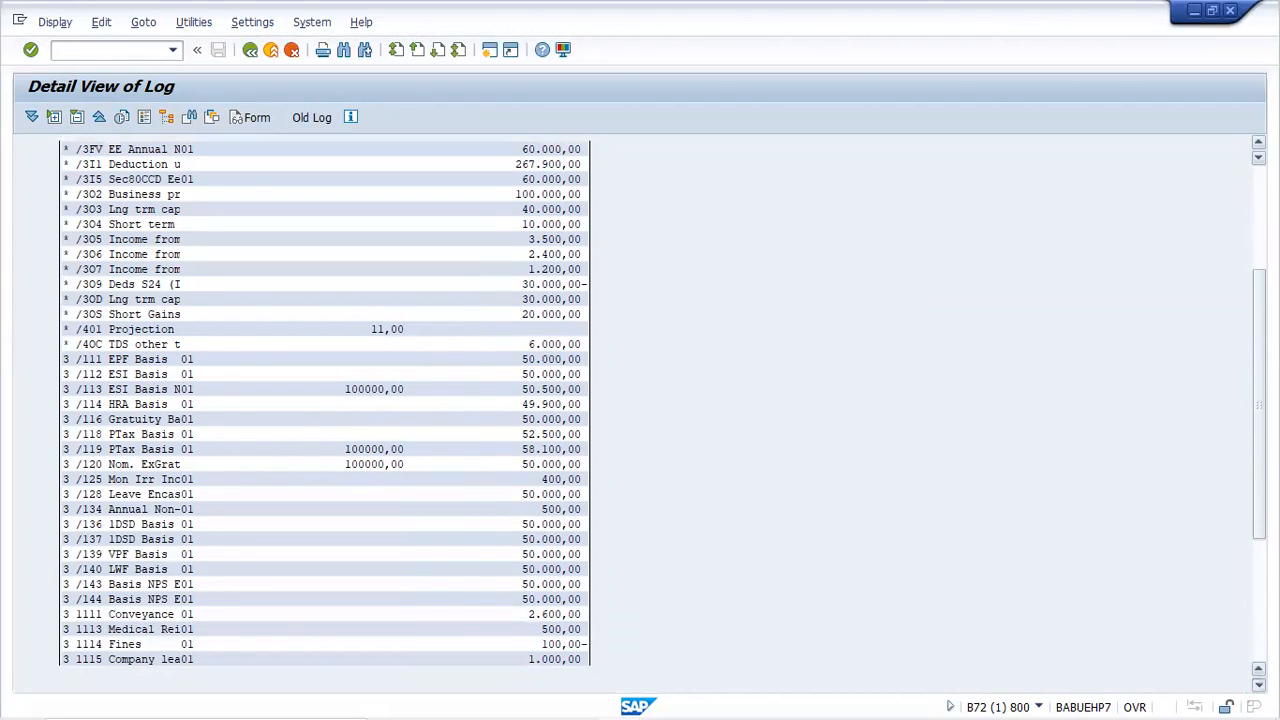
scroll(325, 400, "down", 3)
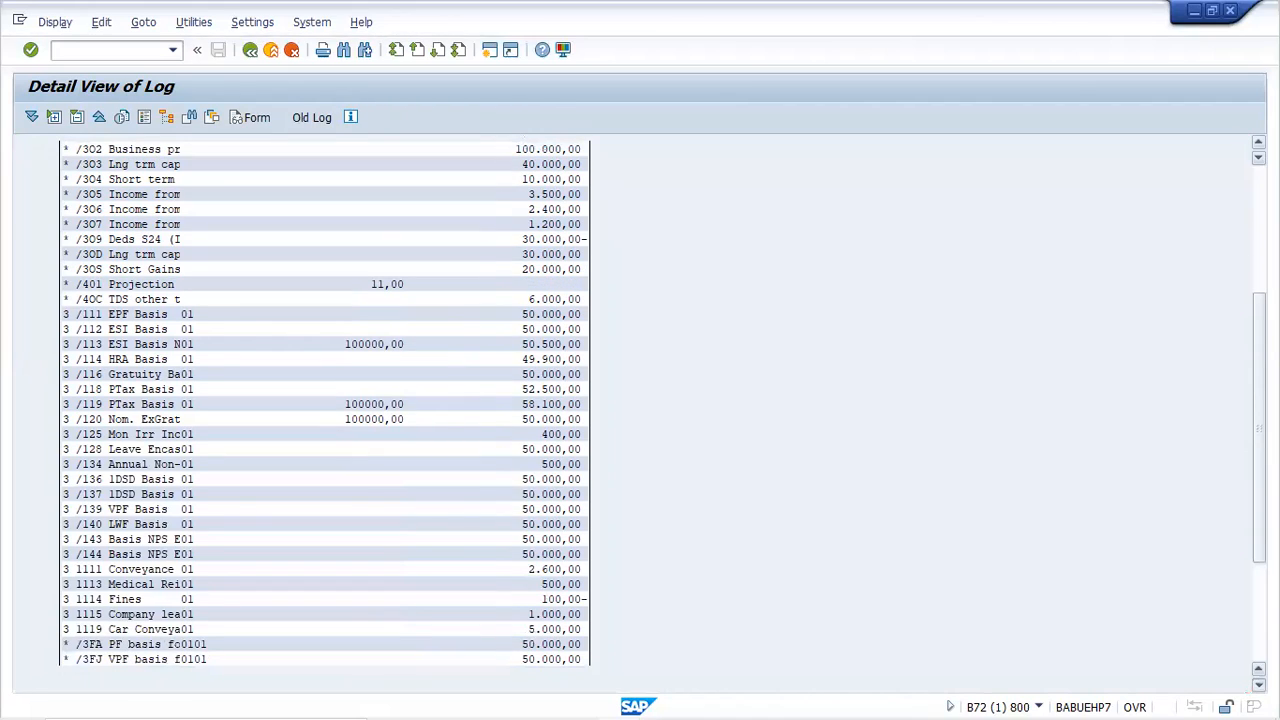
scroll(325, 400, "down", 5)
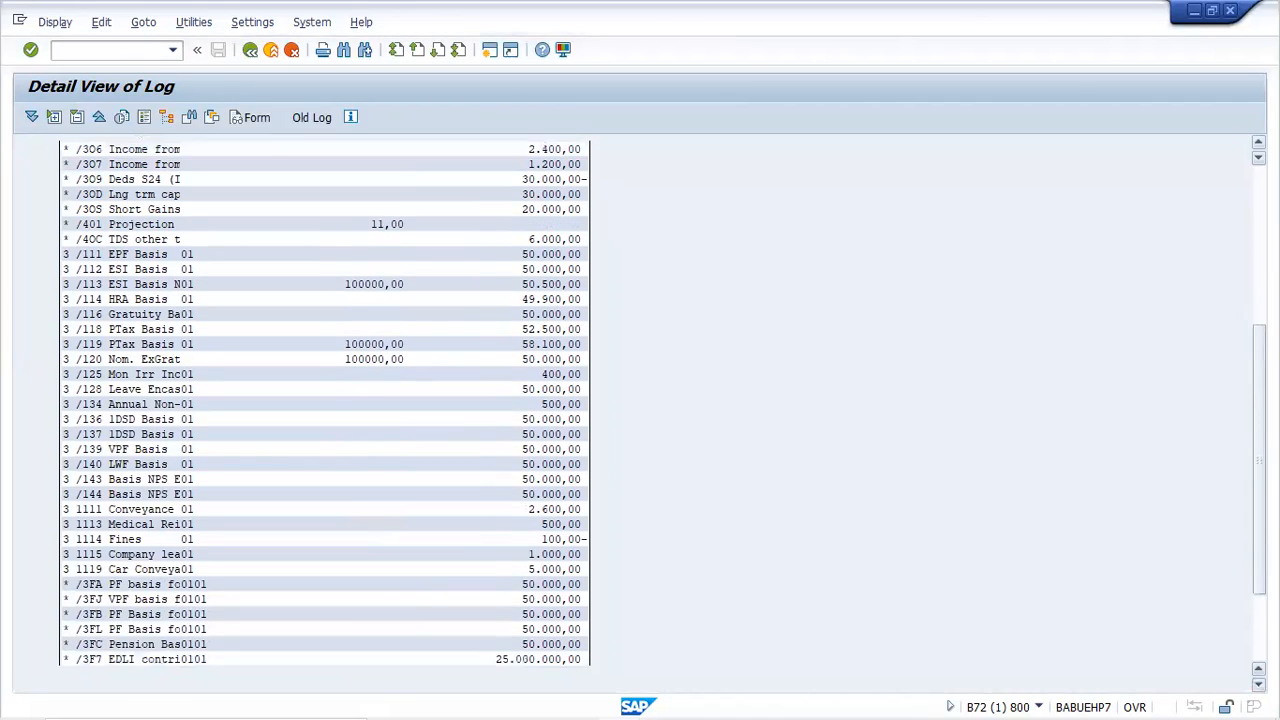
scroll(325, 400, "down", 3)
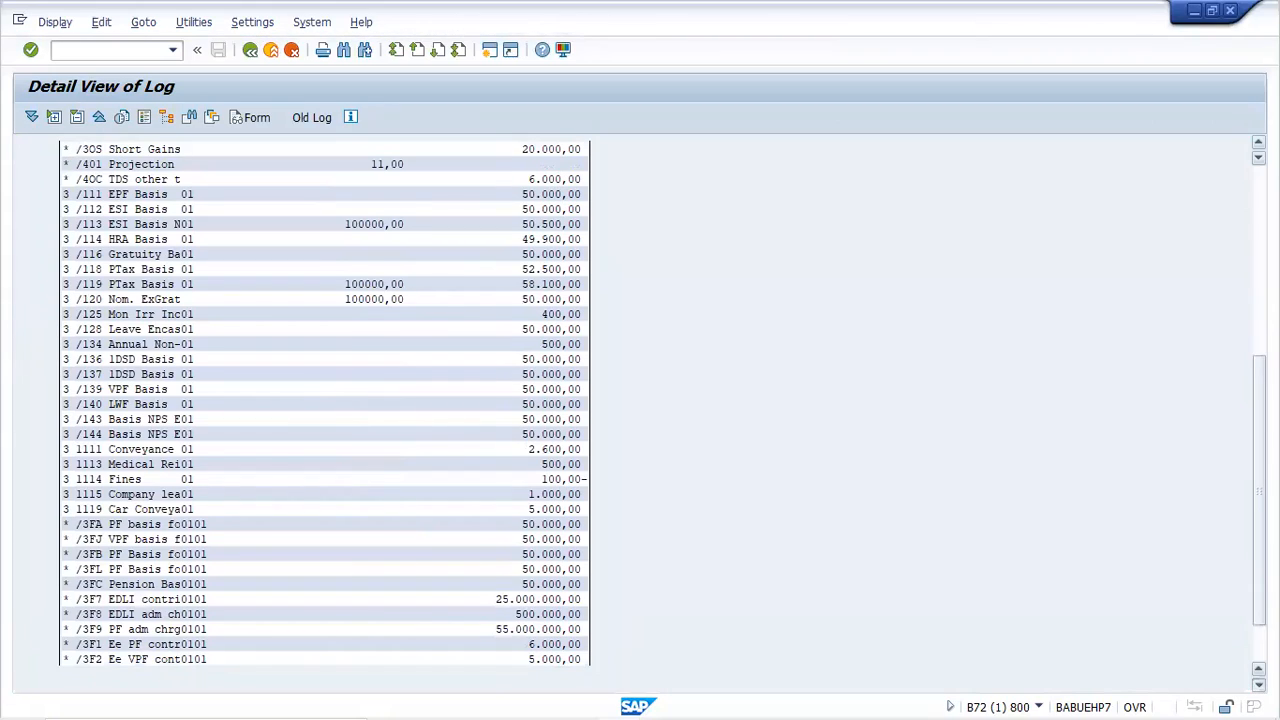
scroll(325, 400, "down", 3)
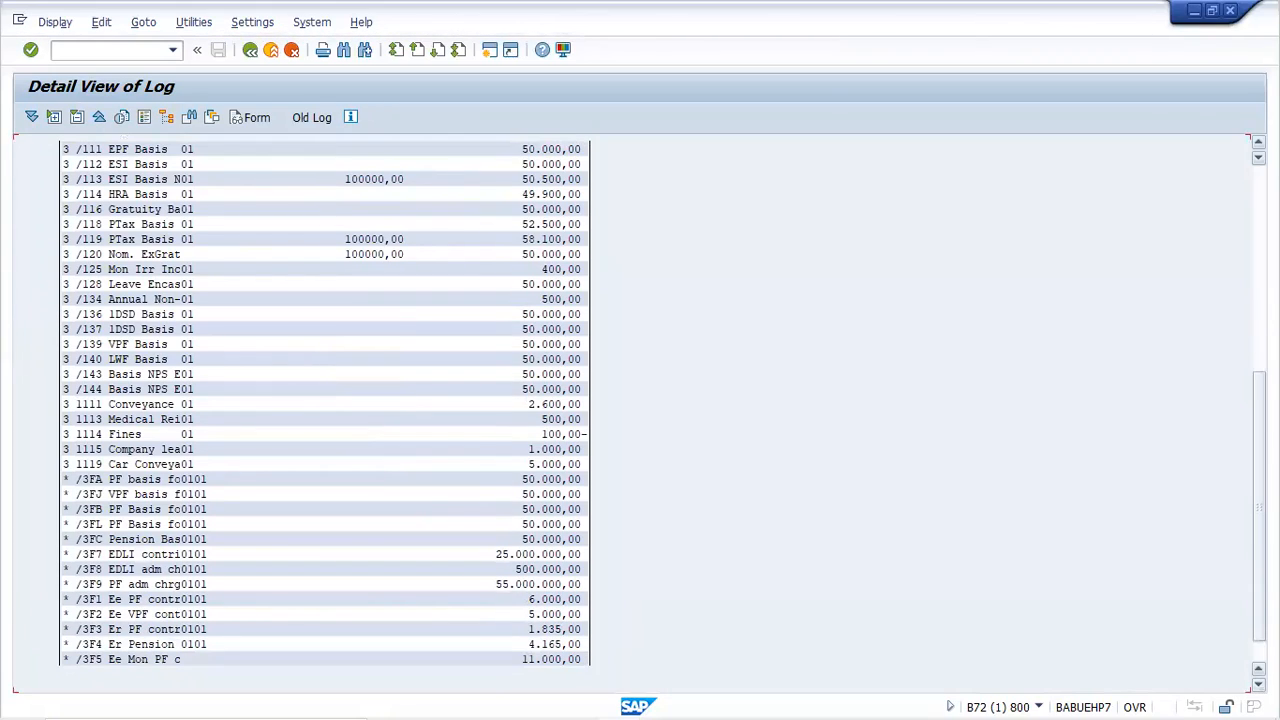
scroll(325, 400, "down", 3)
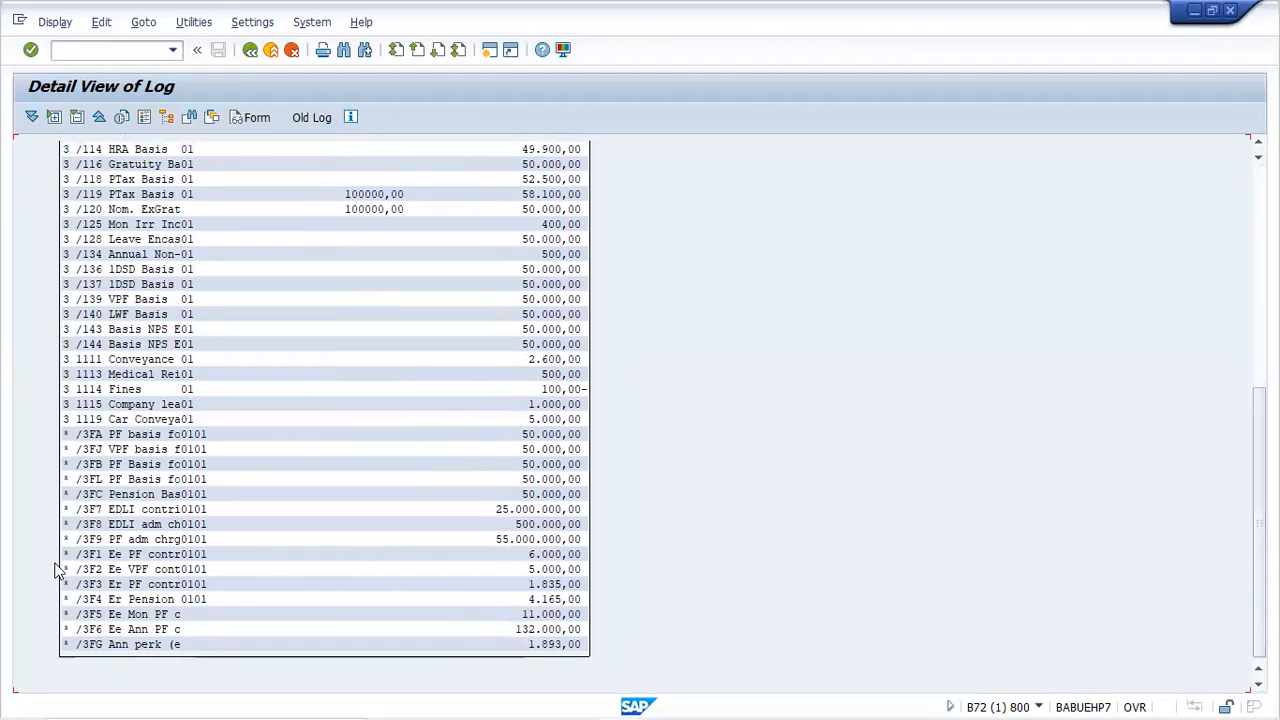
- Copy the codes and texts of the provident fund wage types from /3FA through /3FG
left_click_drag(64, 539, 552, 607)
left_click(602, 570)
left_click(79, 434)
left_click_drag(100, 434, 229, 656)
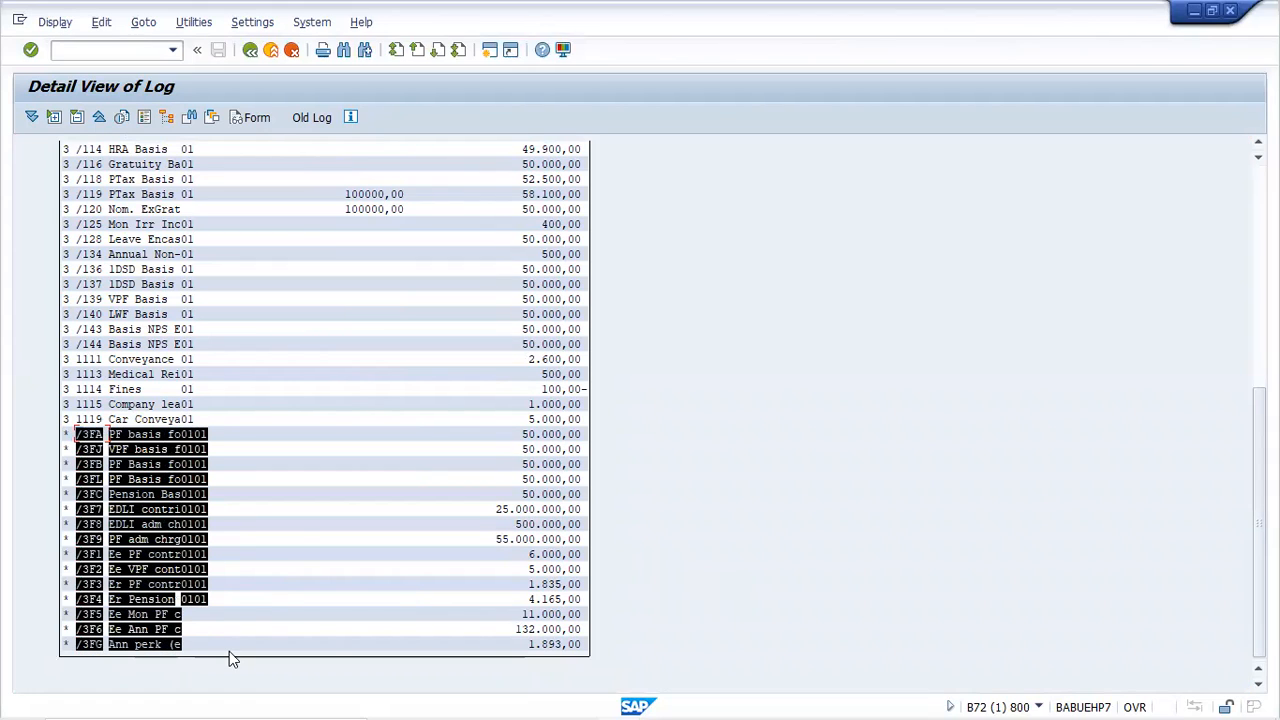
key("ctrl+c")
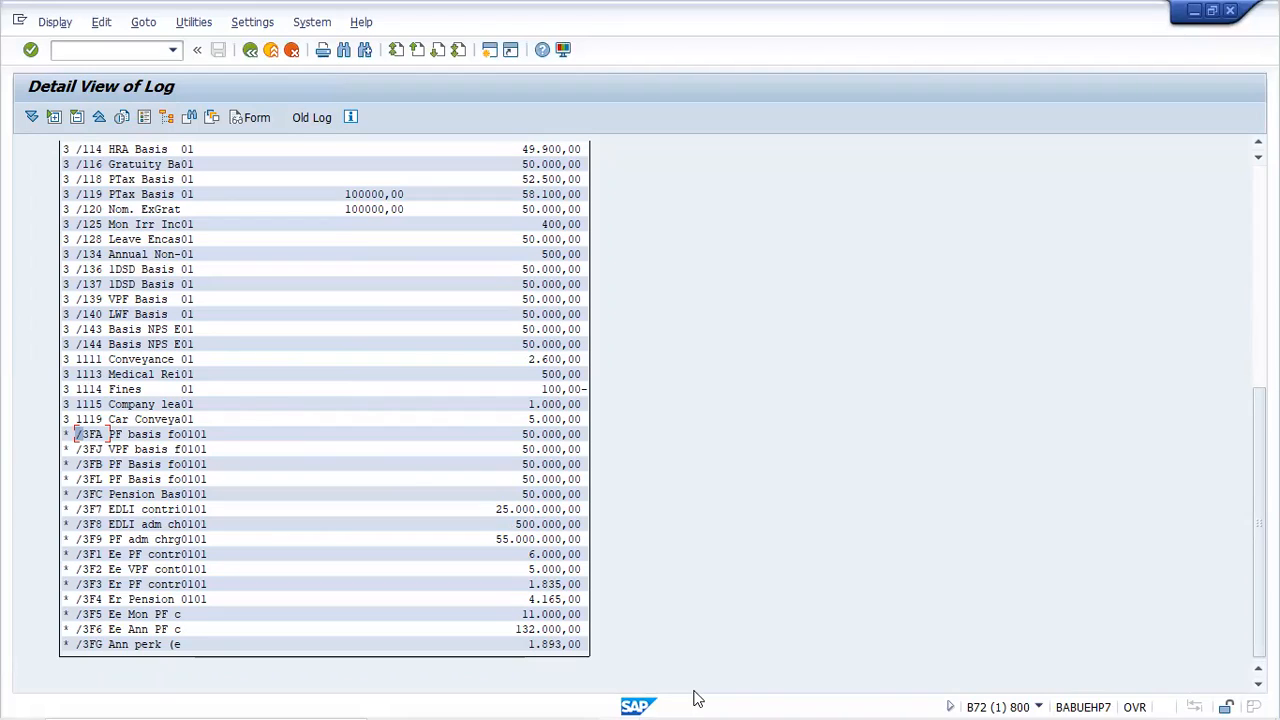
- Capture the wage type rows from /114 to /3FG with the Snipping Tool and leave the log detail view
mouse_move(694, 712)
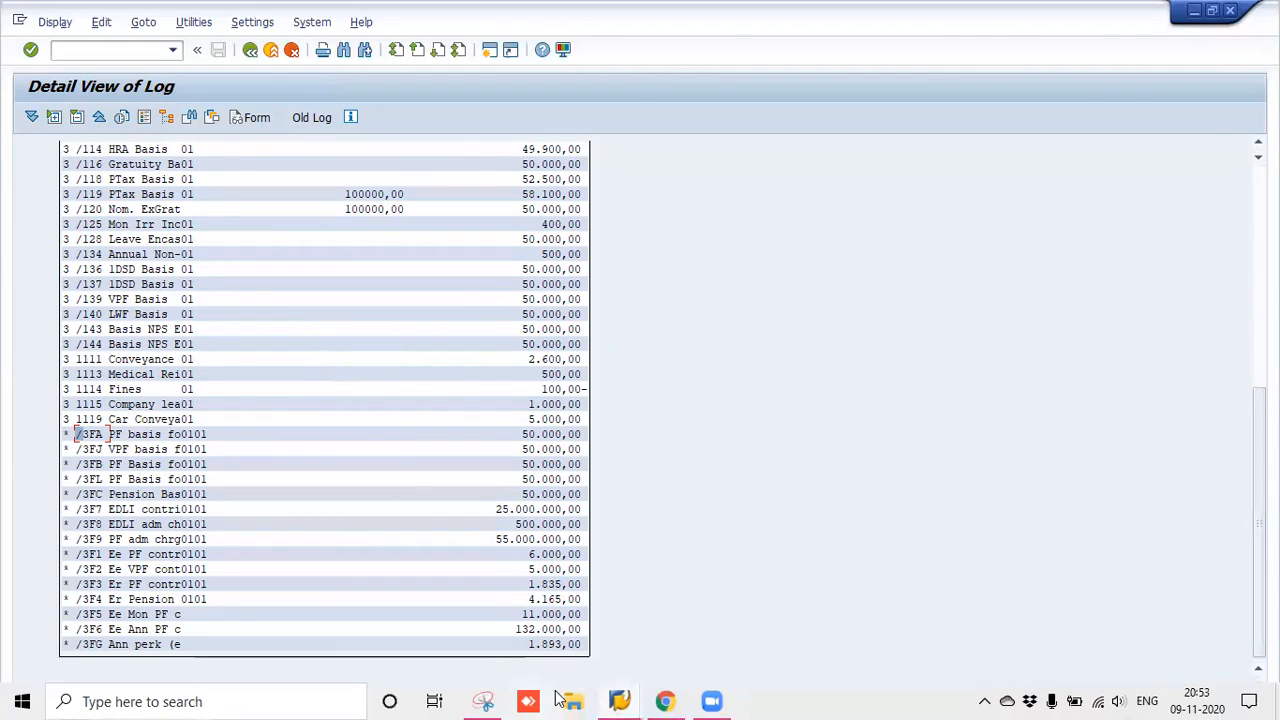
left_click(483, 700)
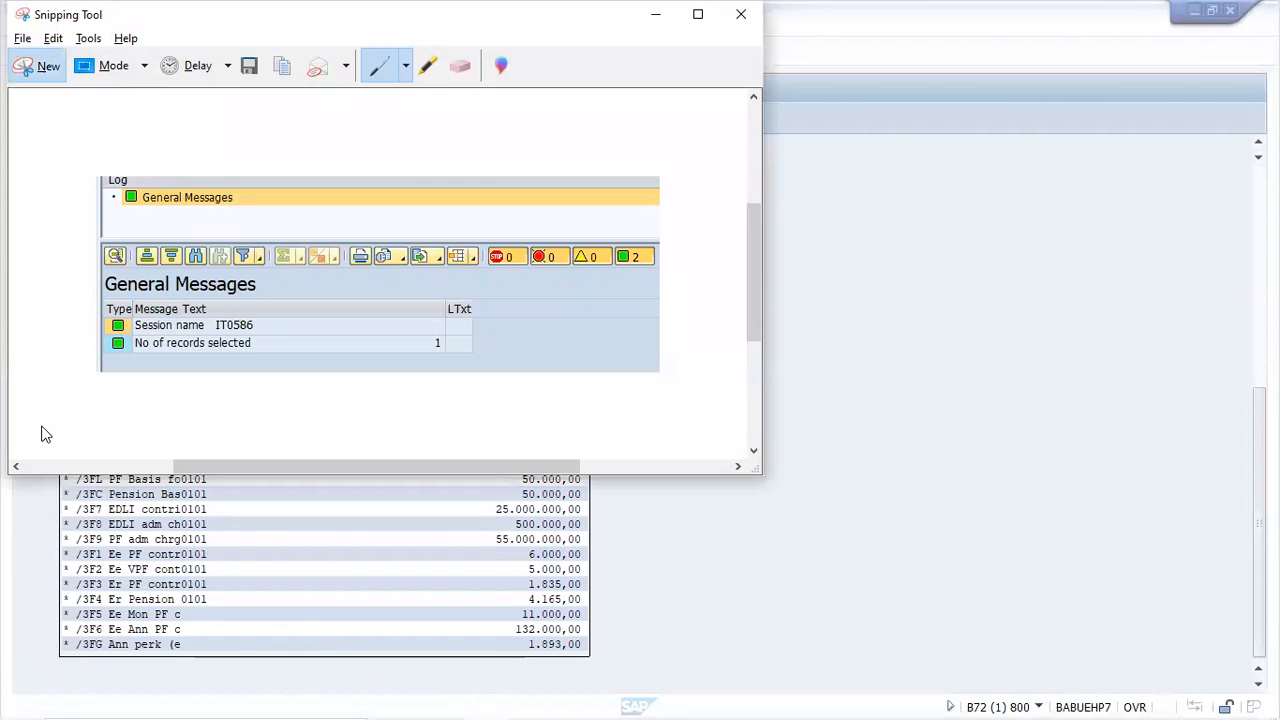
key("ctrl+n")
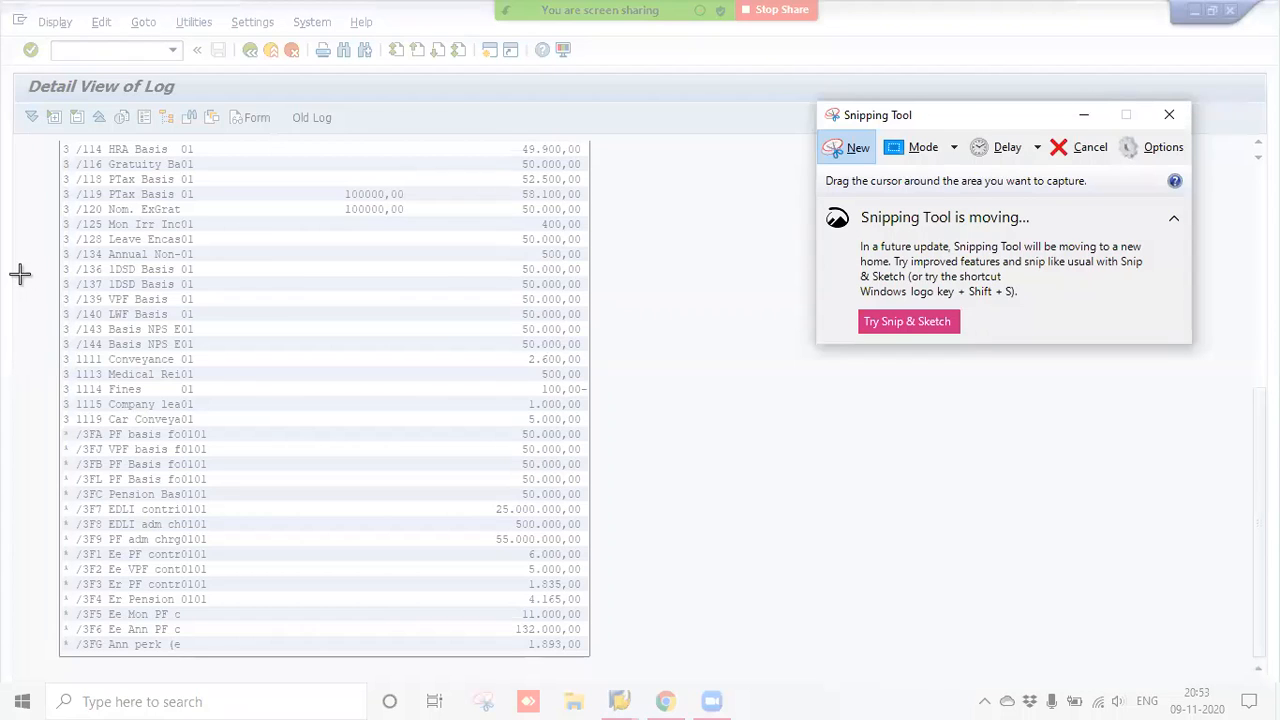
left_click_drag(23, 138, 706, 659)
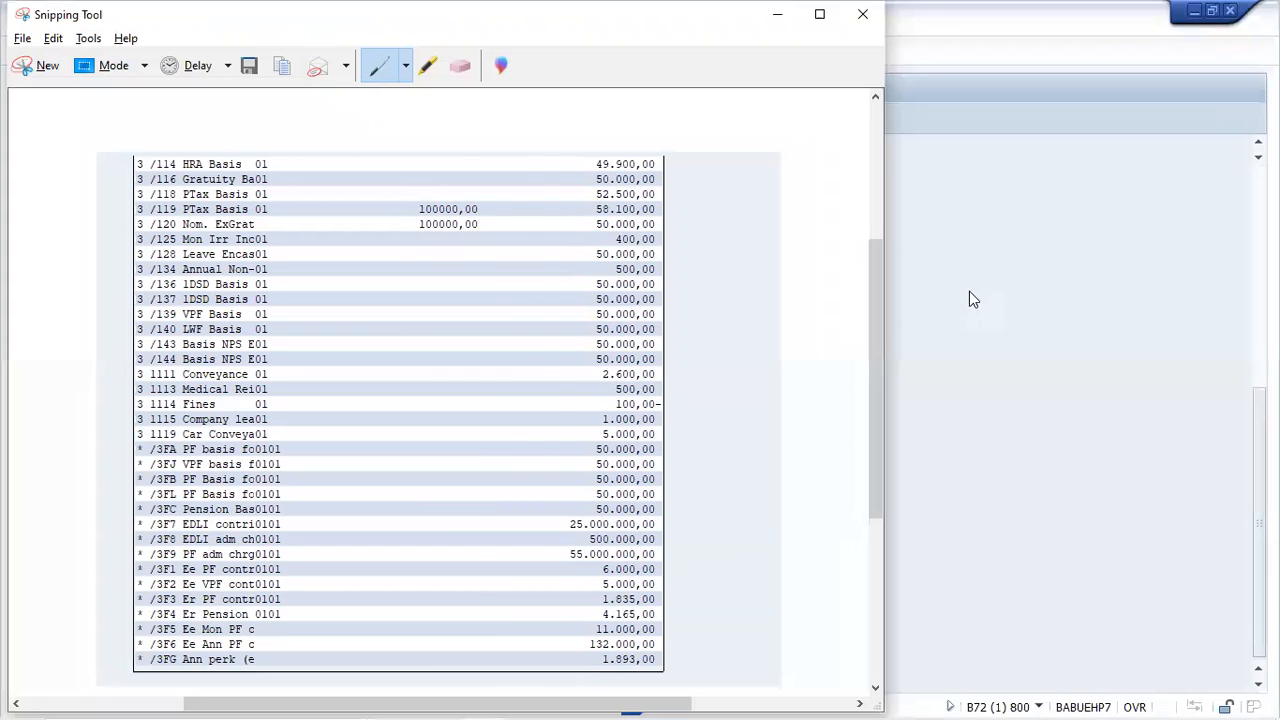
left_click(969, 291)
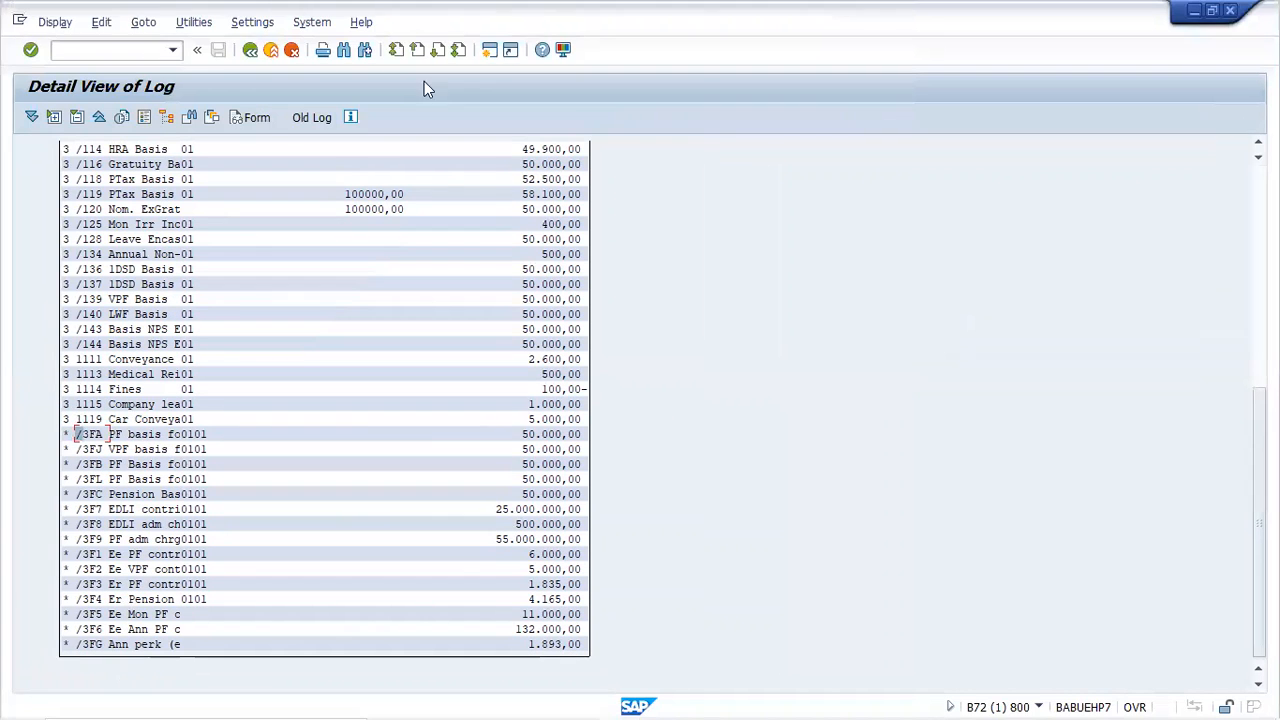
left_click(250, 50)
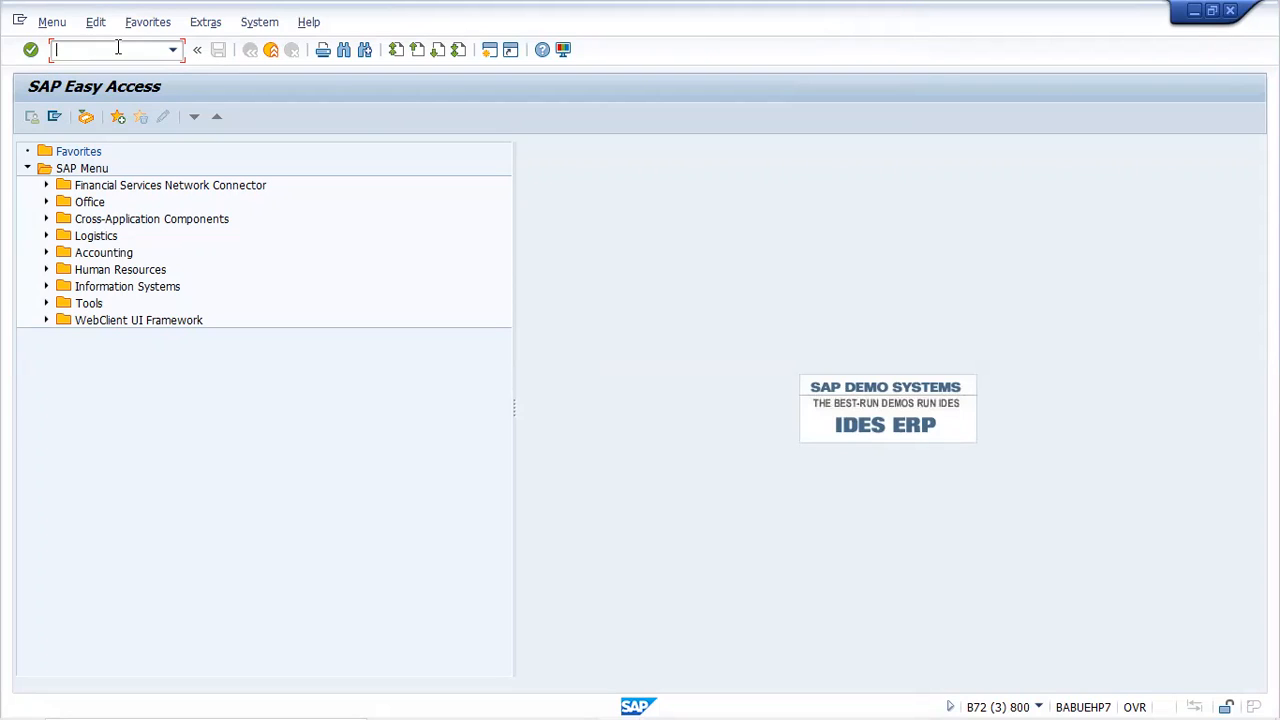
- Start transaction sm30 for table view maintenance
type("s")
key("BackSpace")
type("sm30")
key("Return")
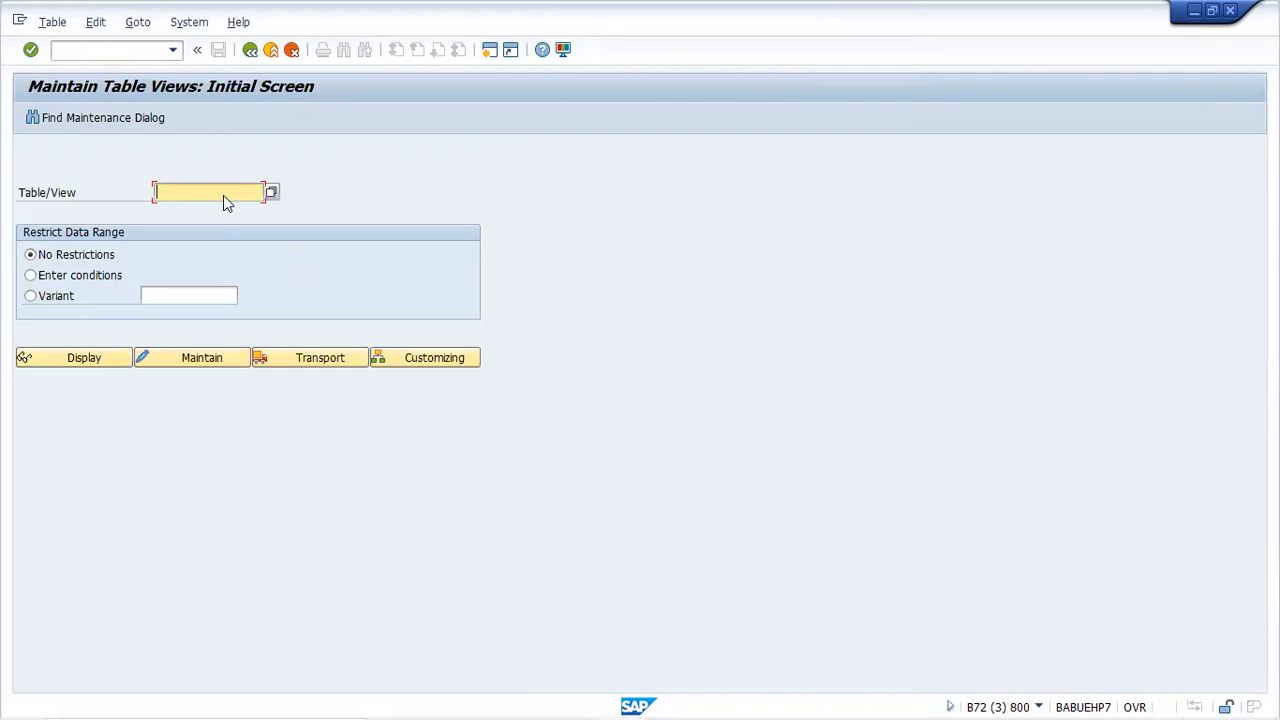
- Open the view V_T7INF1 for maintenance without data restrictions
type("V")
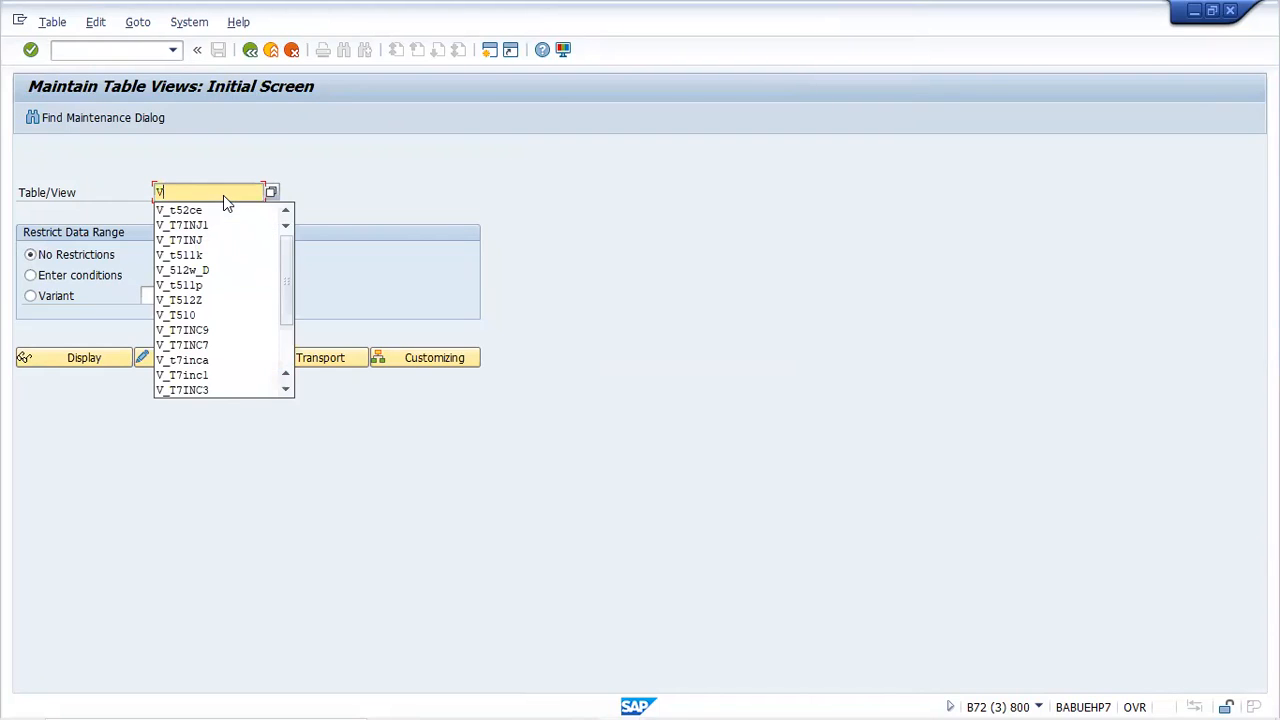
type("T")
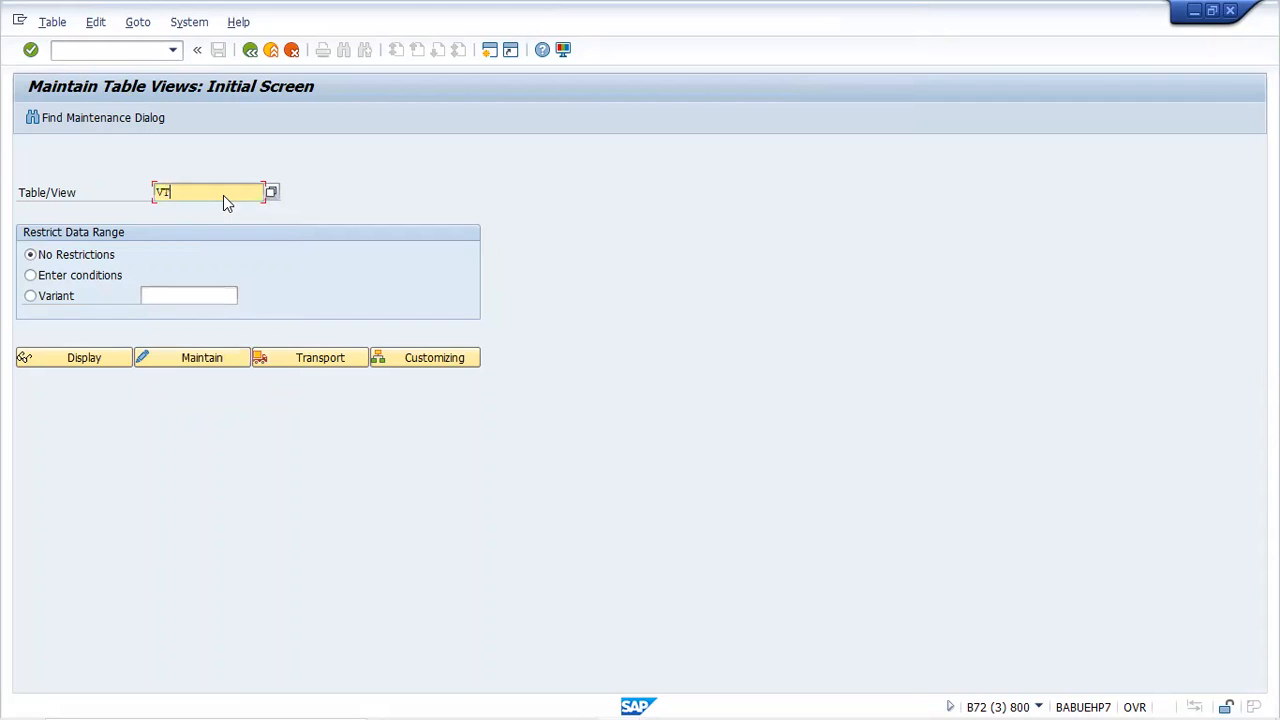
key("BackSpace")
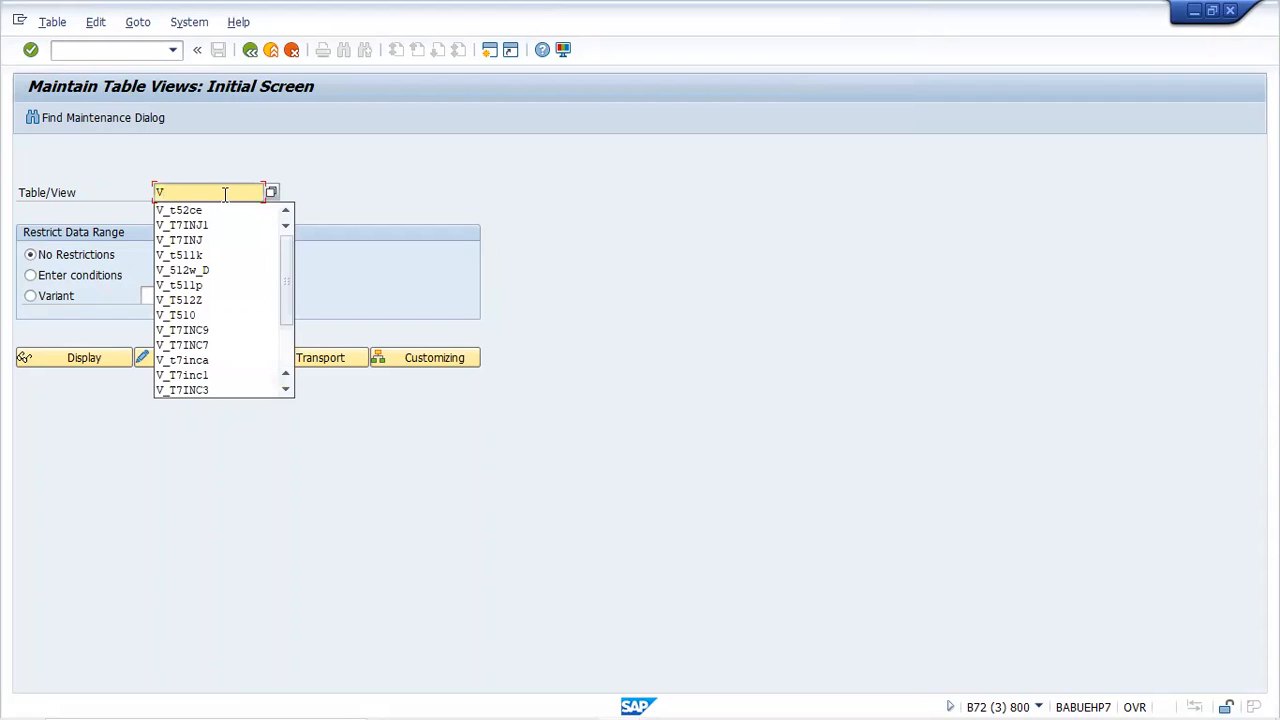
type("_T")
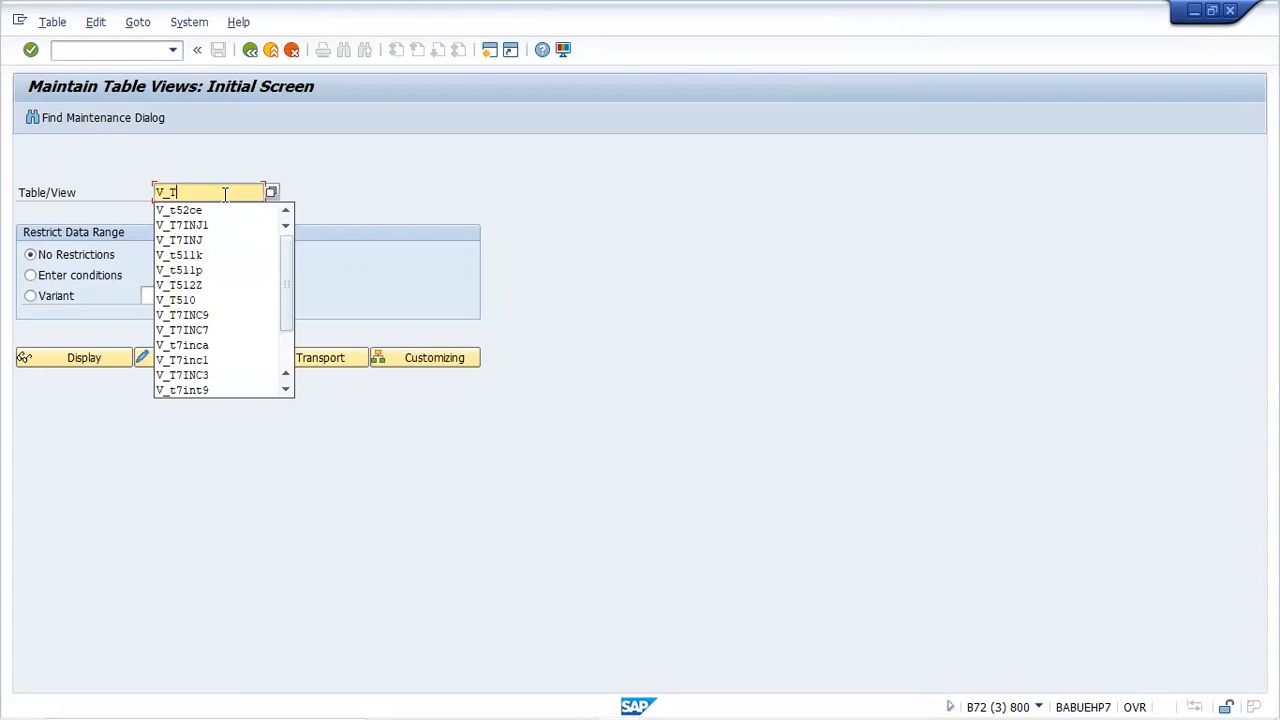
type("7inf")
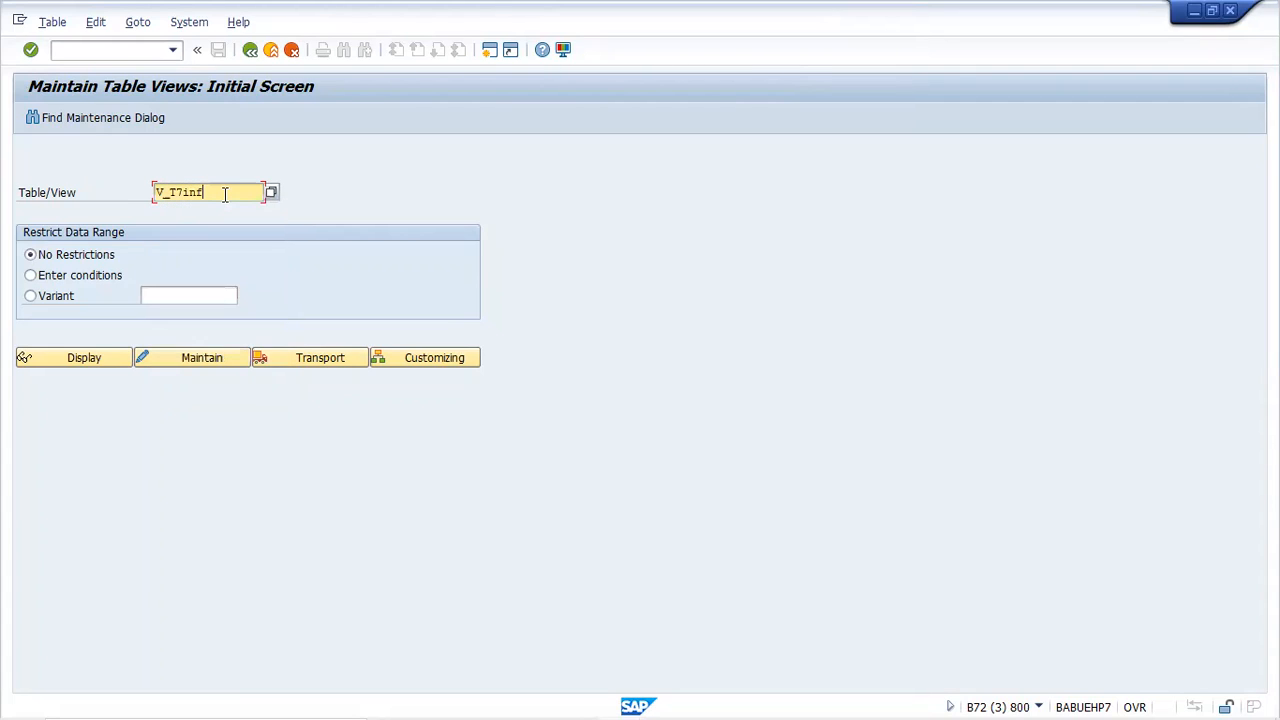
type("1")
key("Return")
key("alt+Tab")
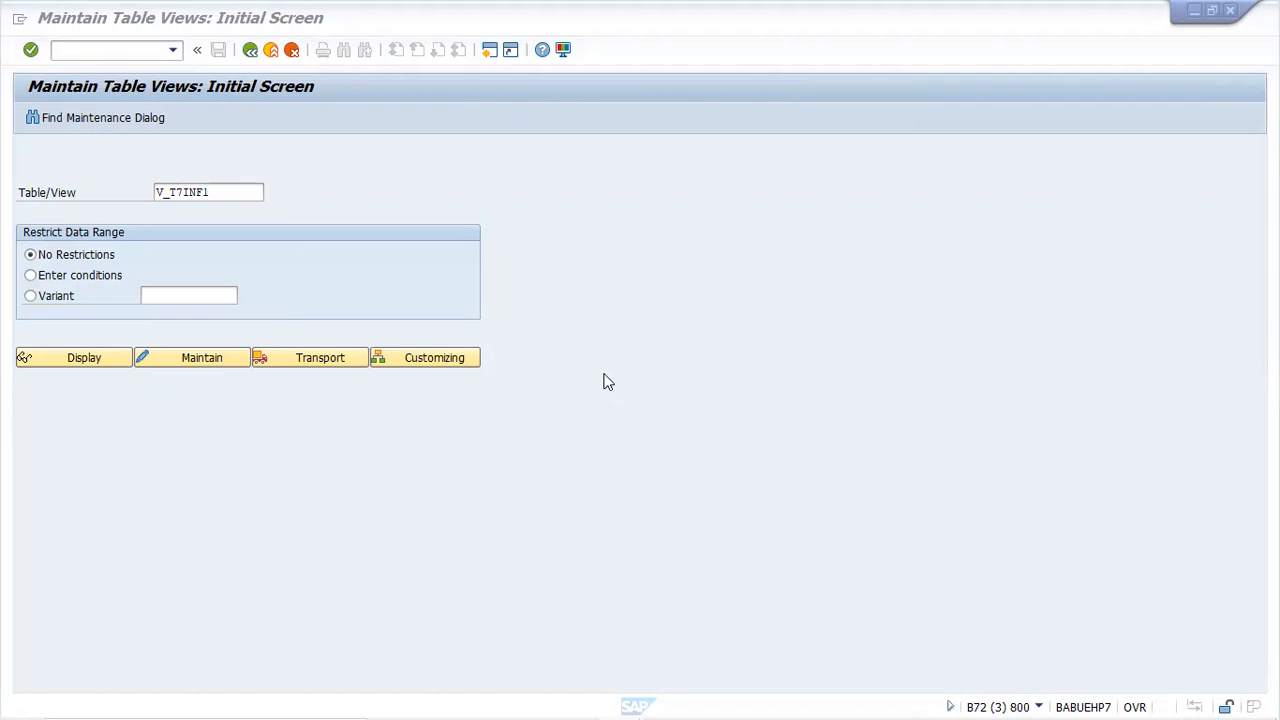
left_click(205, 358)
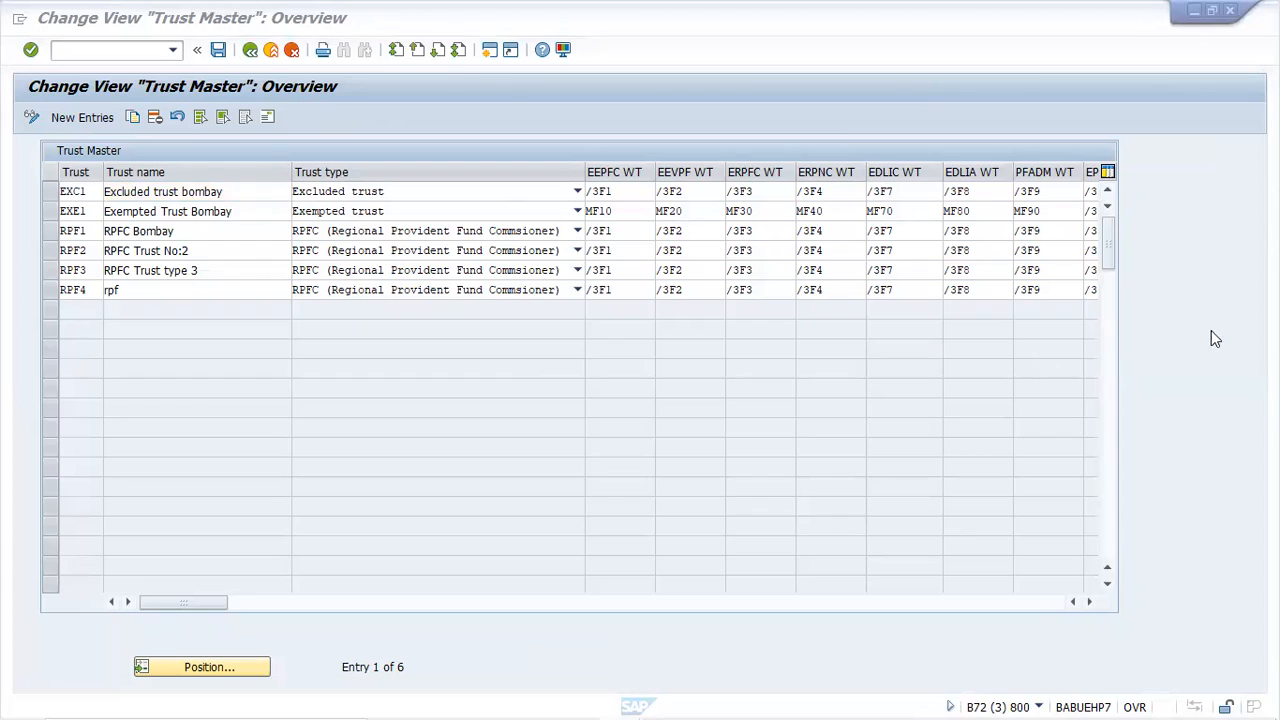
- Check the wage type columns of the Trust Master and open the address details of trust RPF1
left_click(1089, 600)
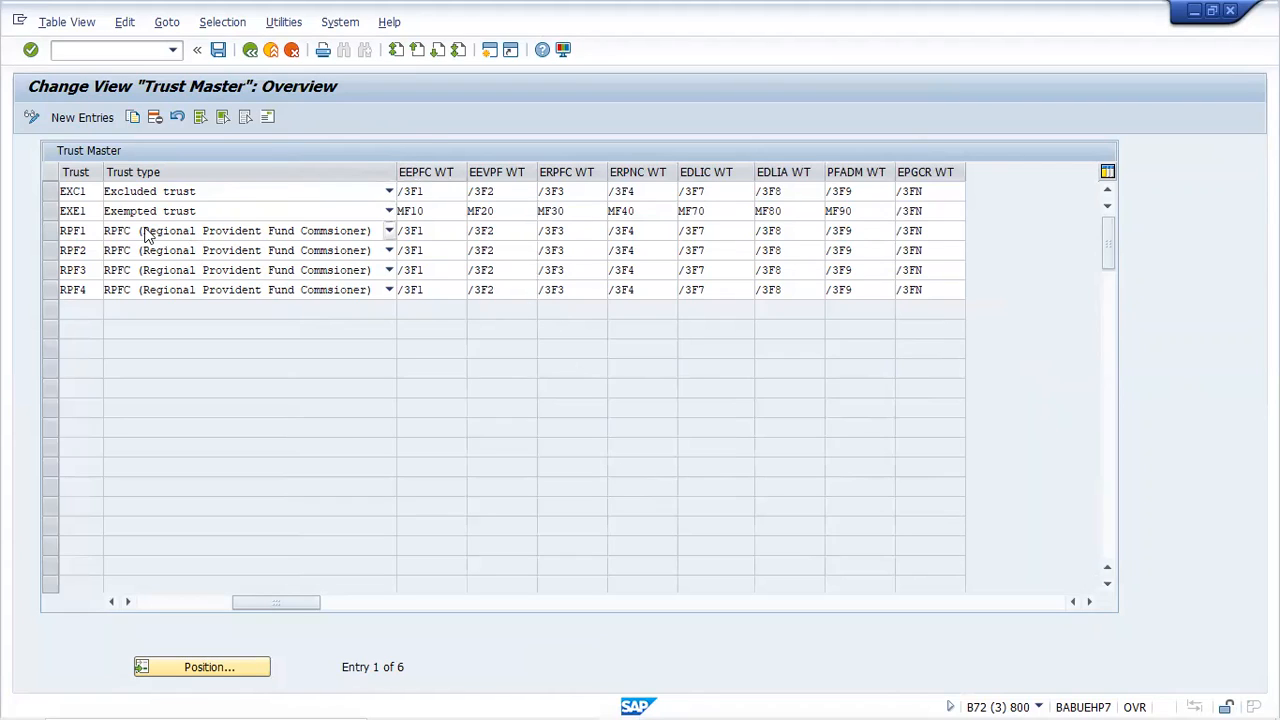
left_click(49, 232)
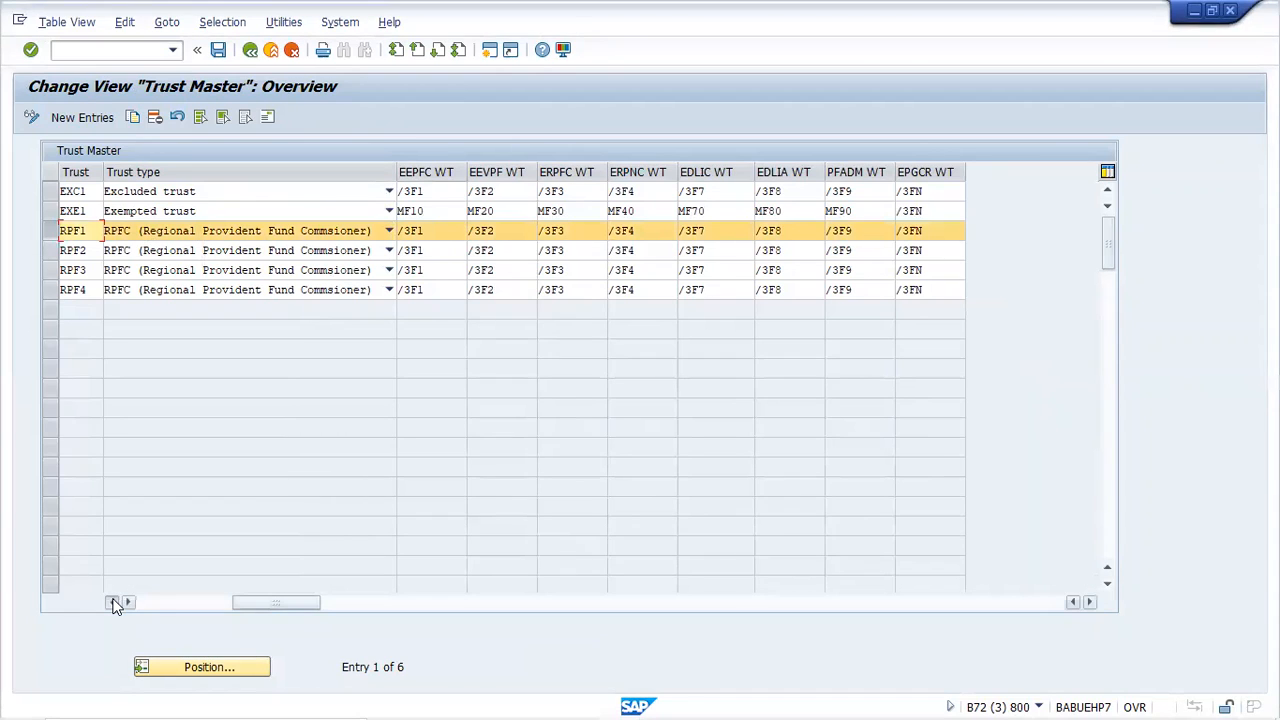
left_click(112, 602)
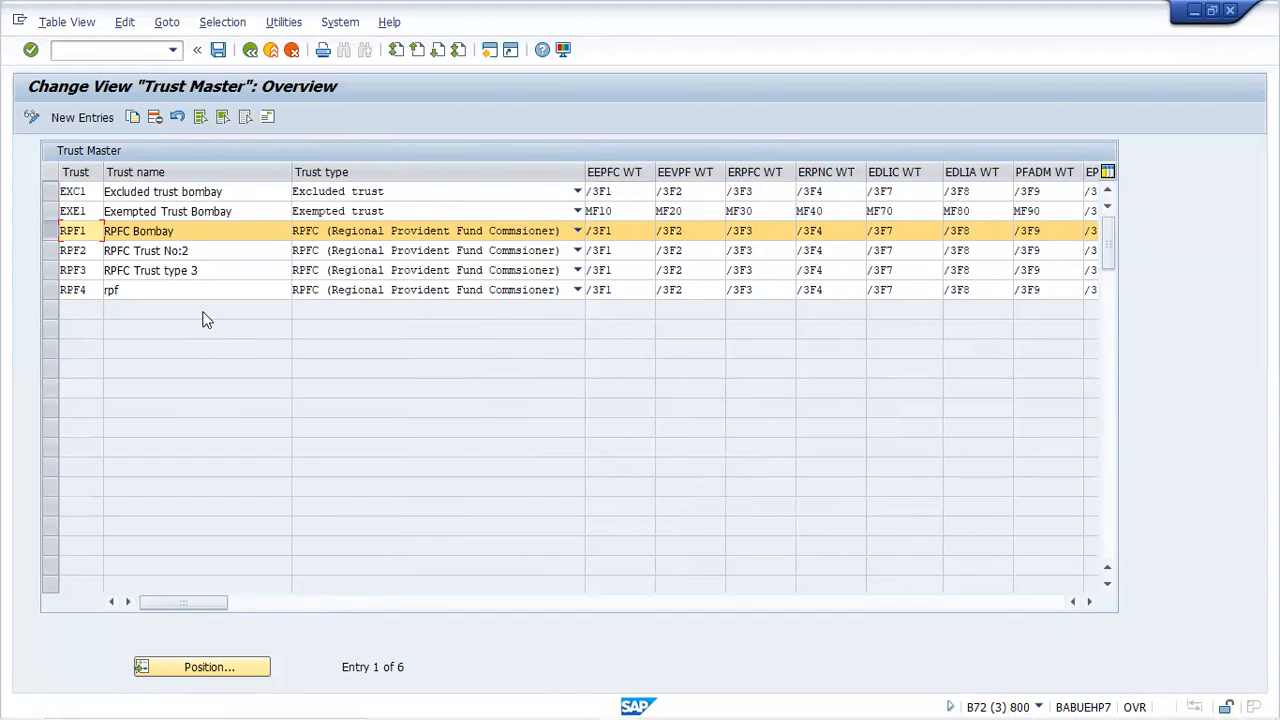
left_click(1108, 175)
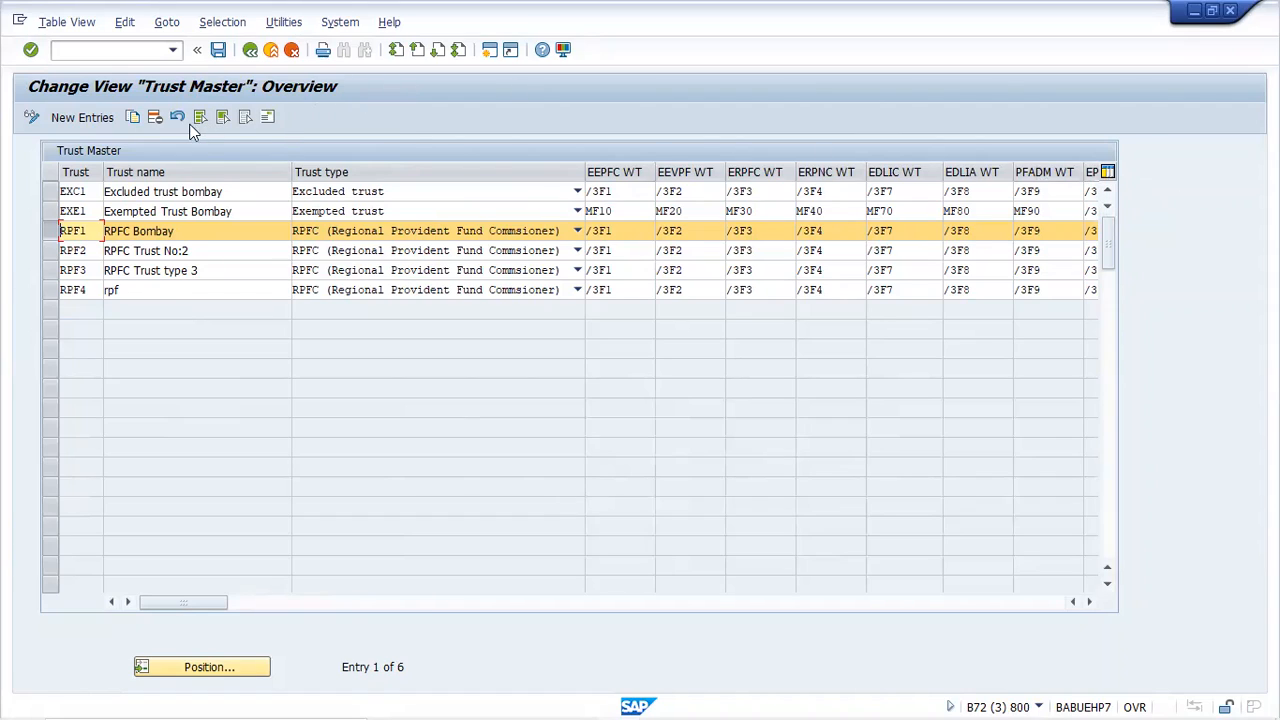
left_click(268, 116)
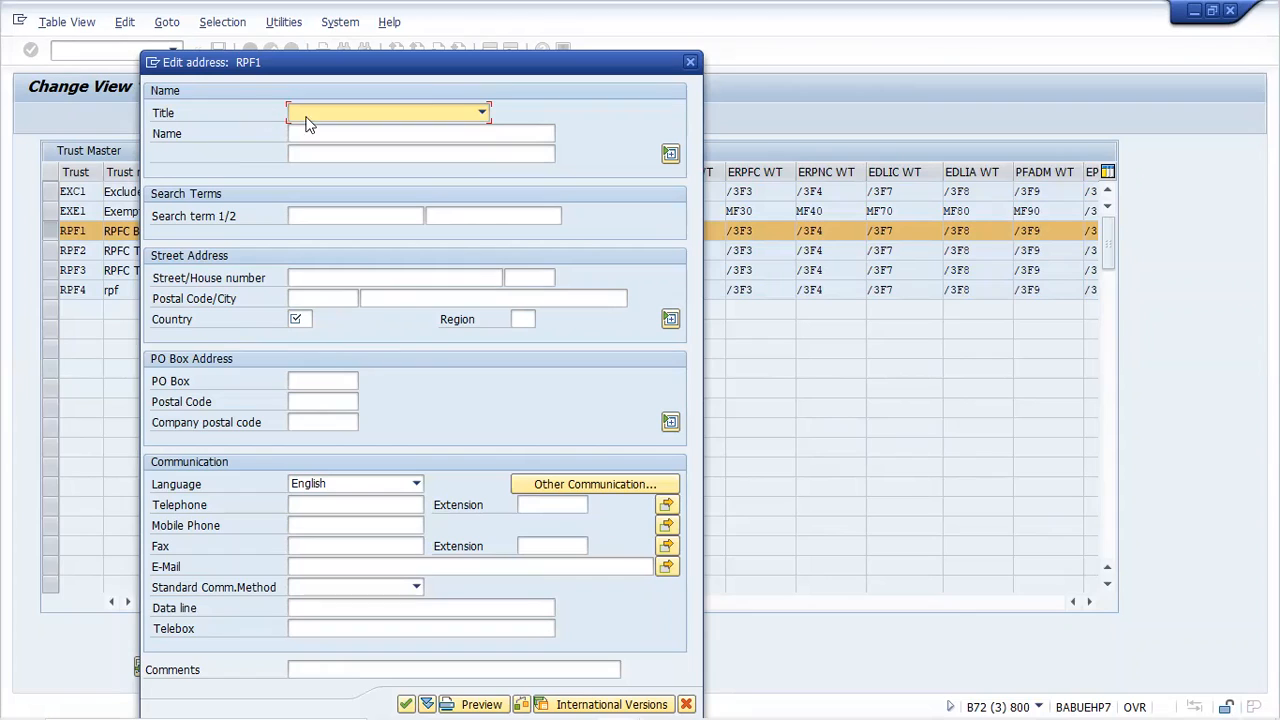
mouse_move(837, 697)
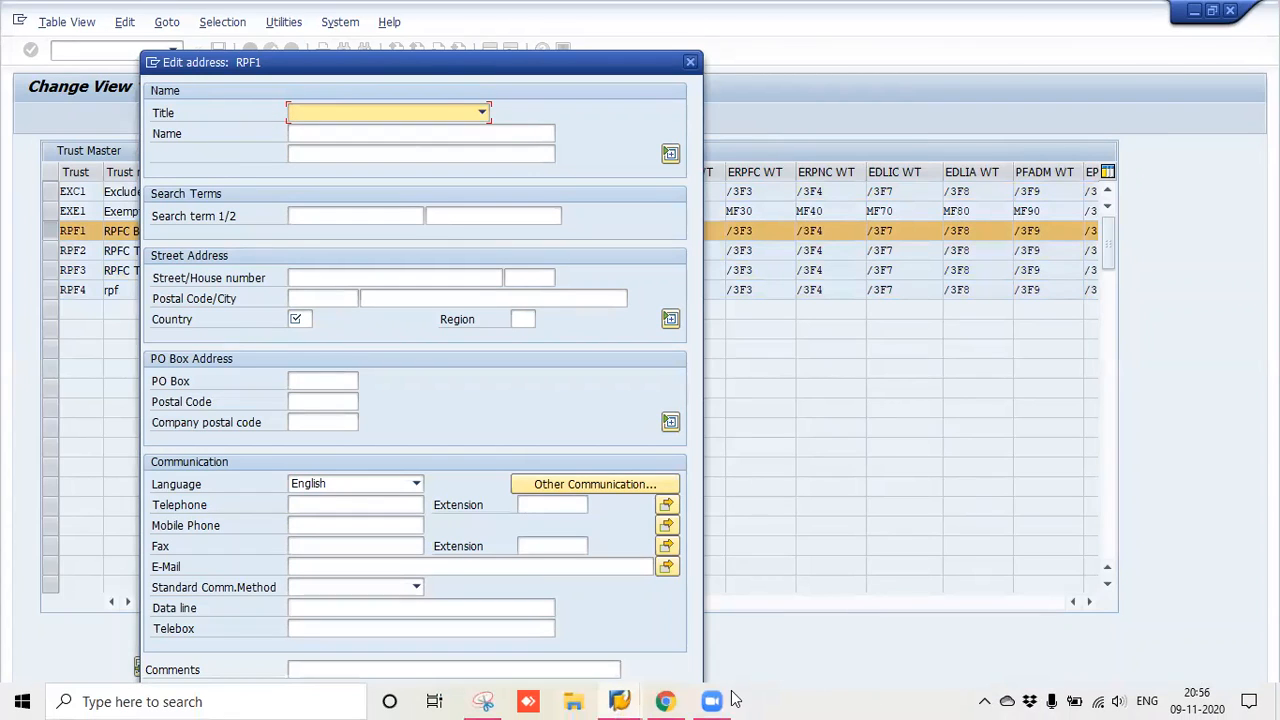
mouse_move(715, 700)
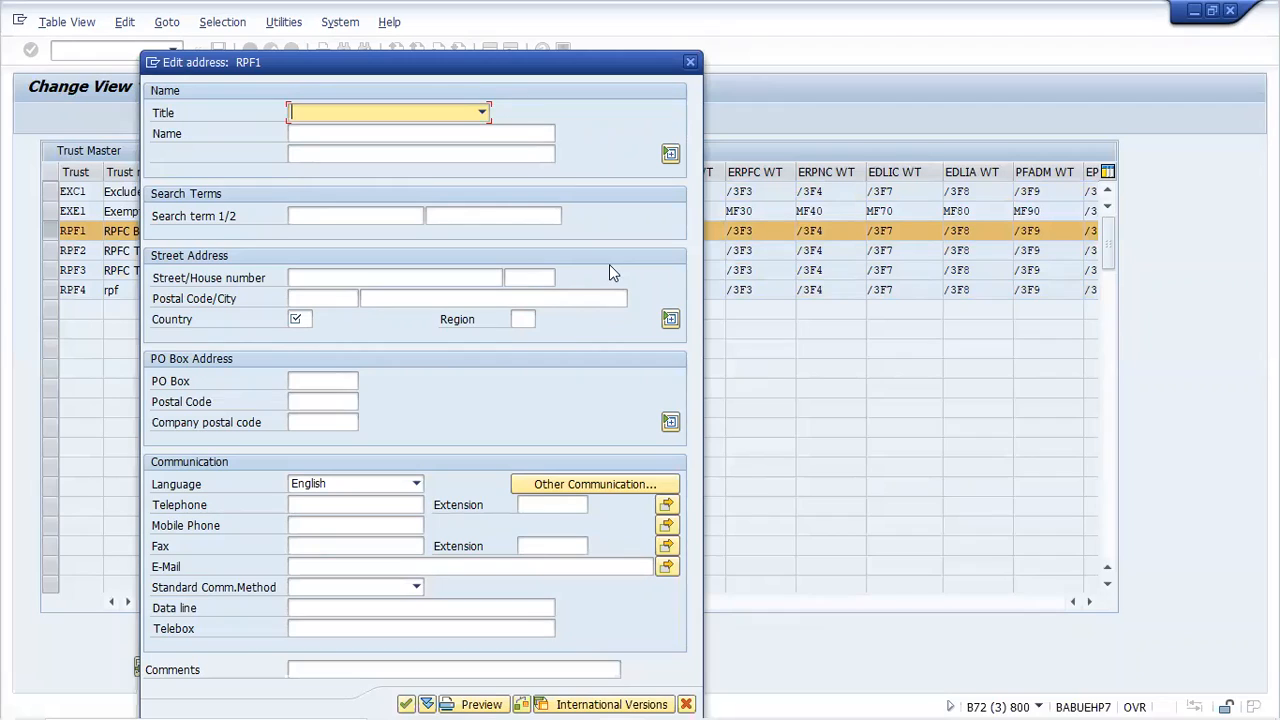
- Exit the address maintenance of trust RPF1 without entering any data
left_click(483, 106)
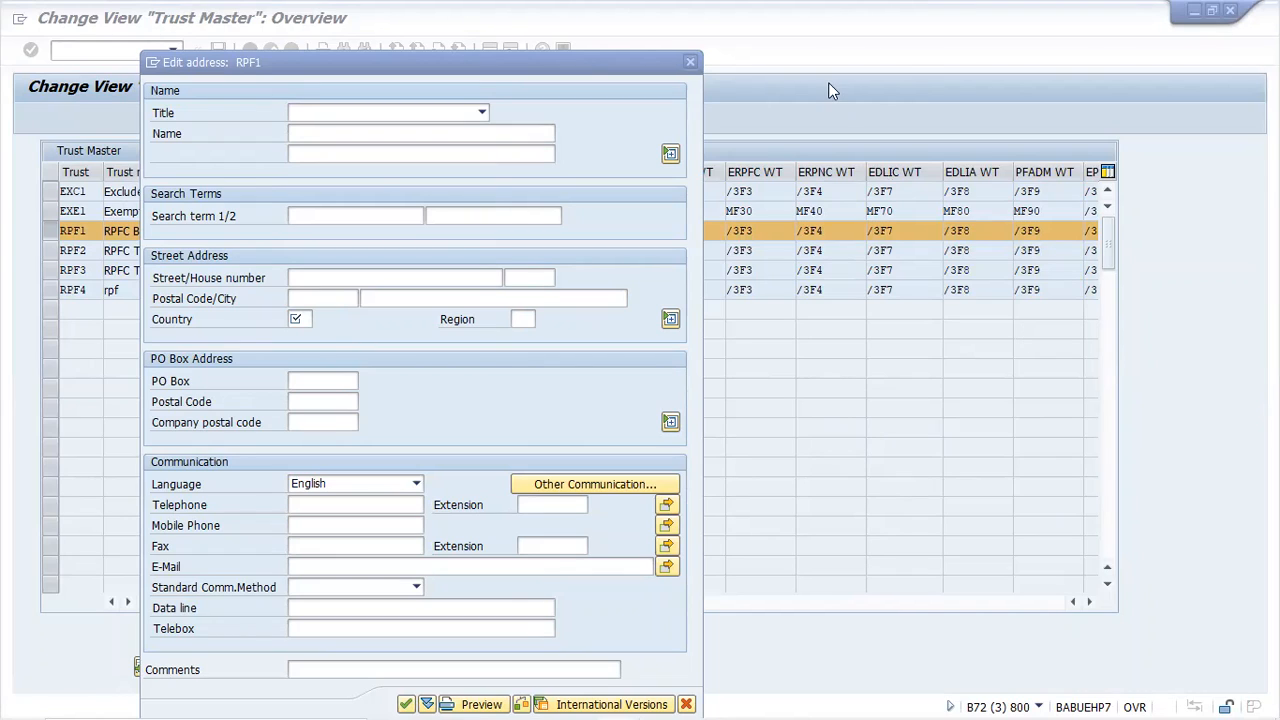
left_click(691, 62)
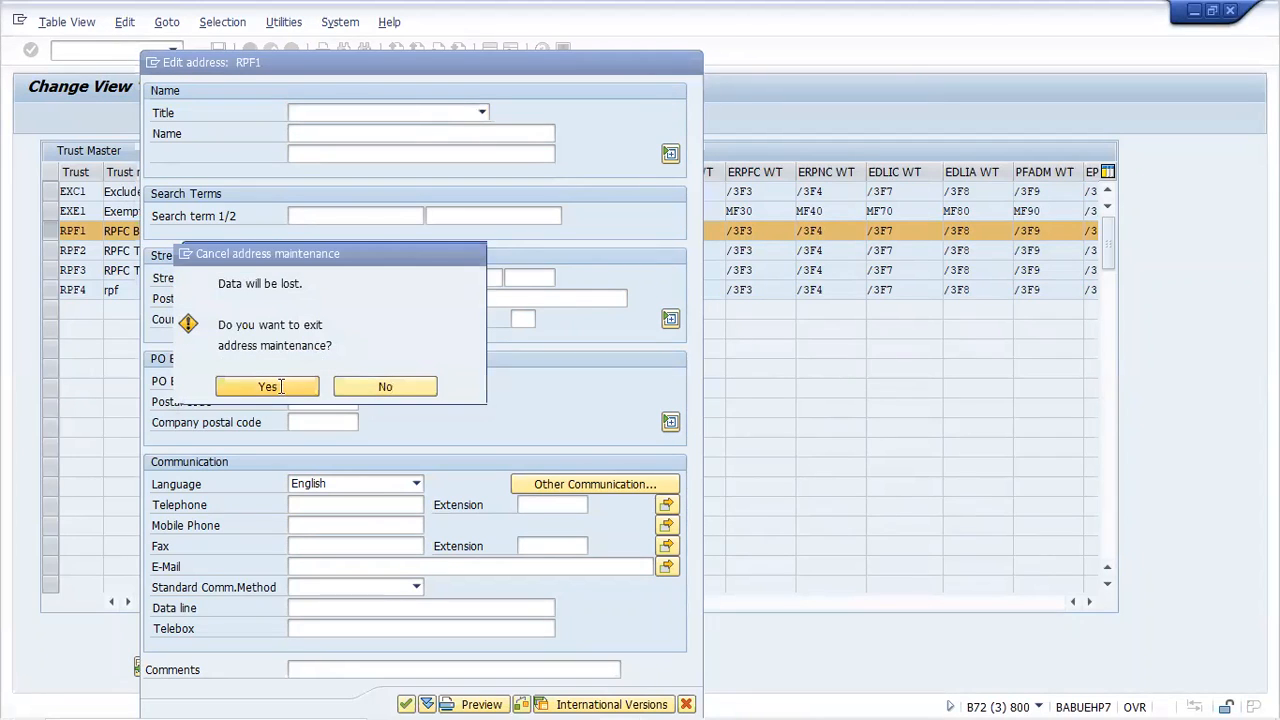
left_click(267, 386)
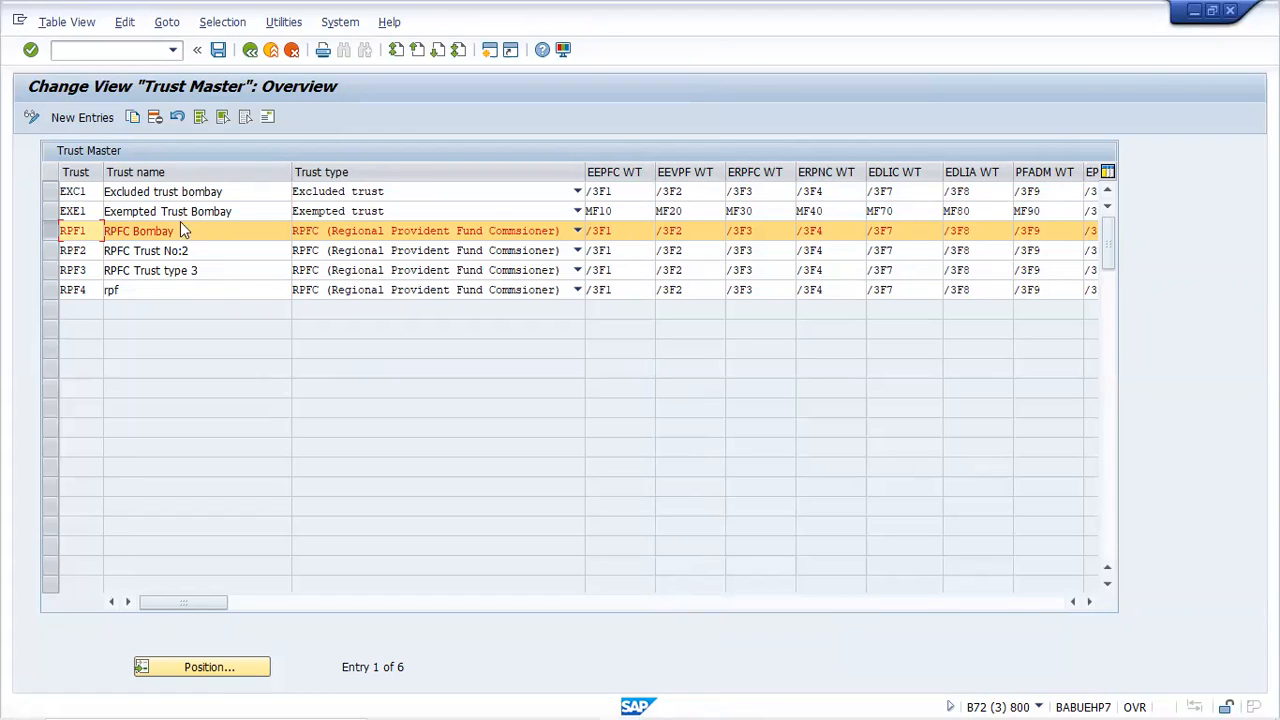
- Check the trust types available for a blank new Trust Master entry and return to the overview
left_click(81, 118)
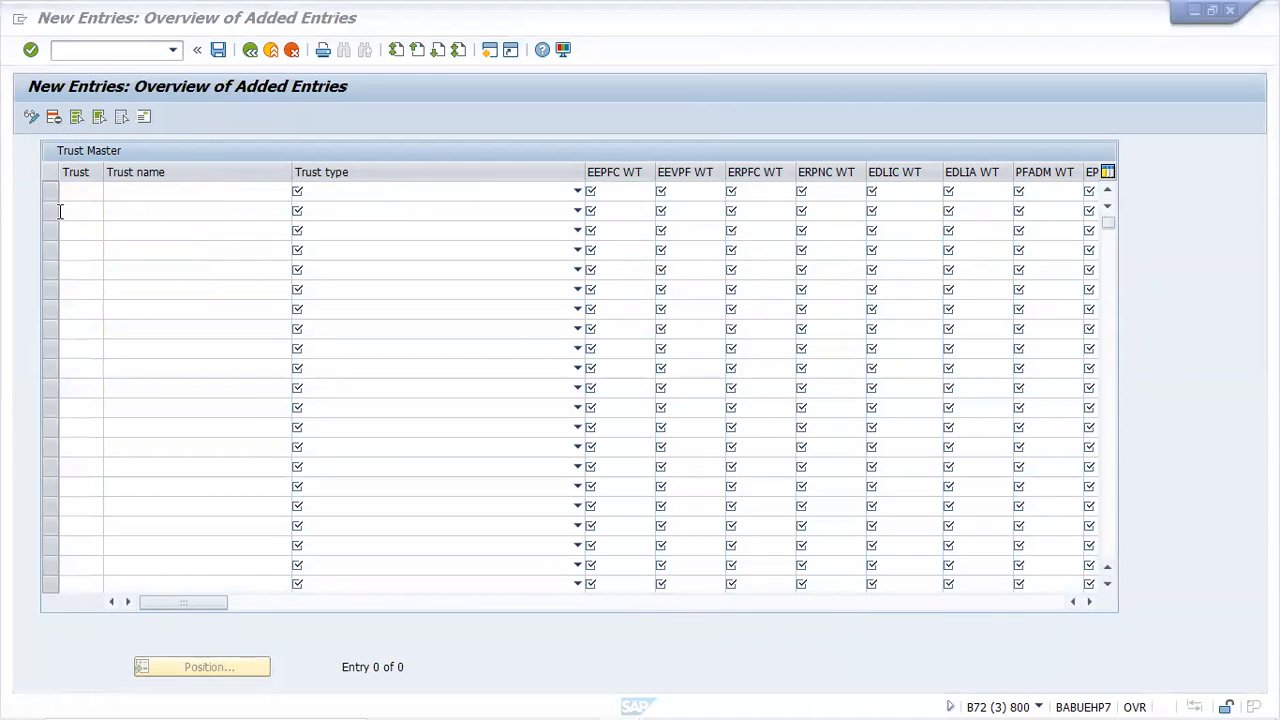
left_click(77, 192)
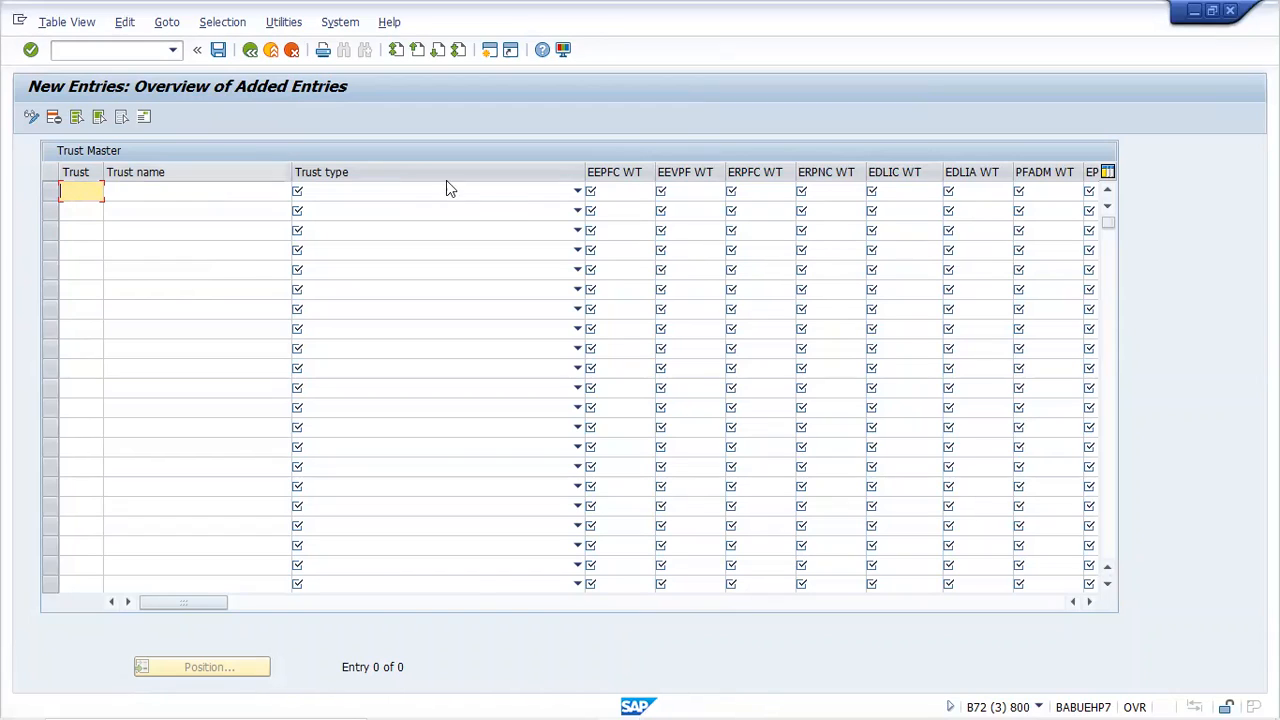
left_click(577, 191)
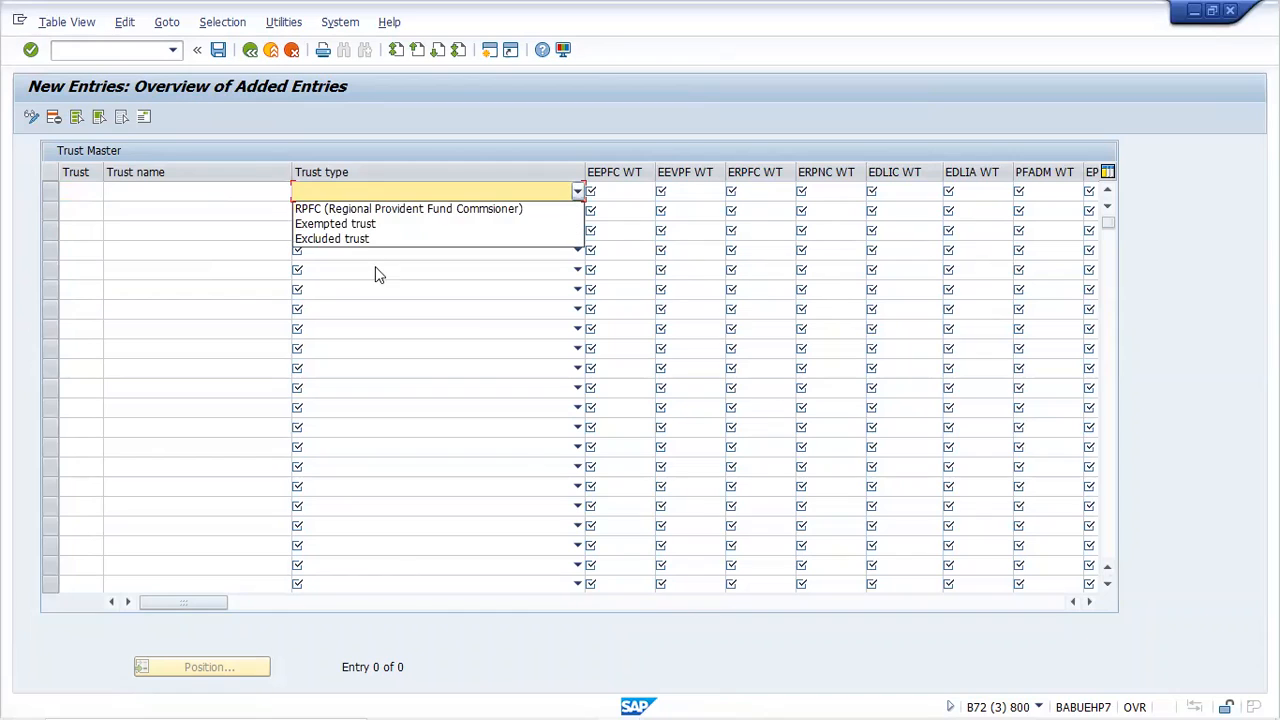
left_click(250, 49)
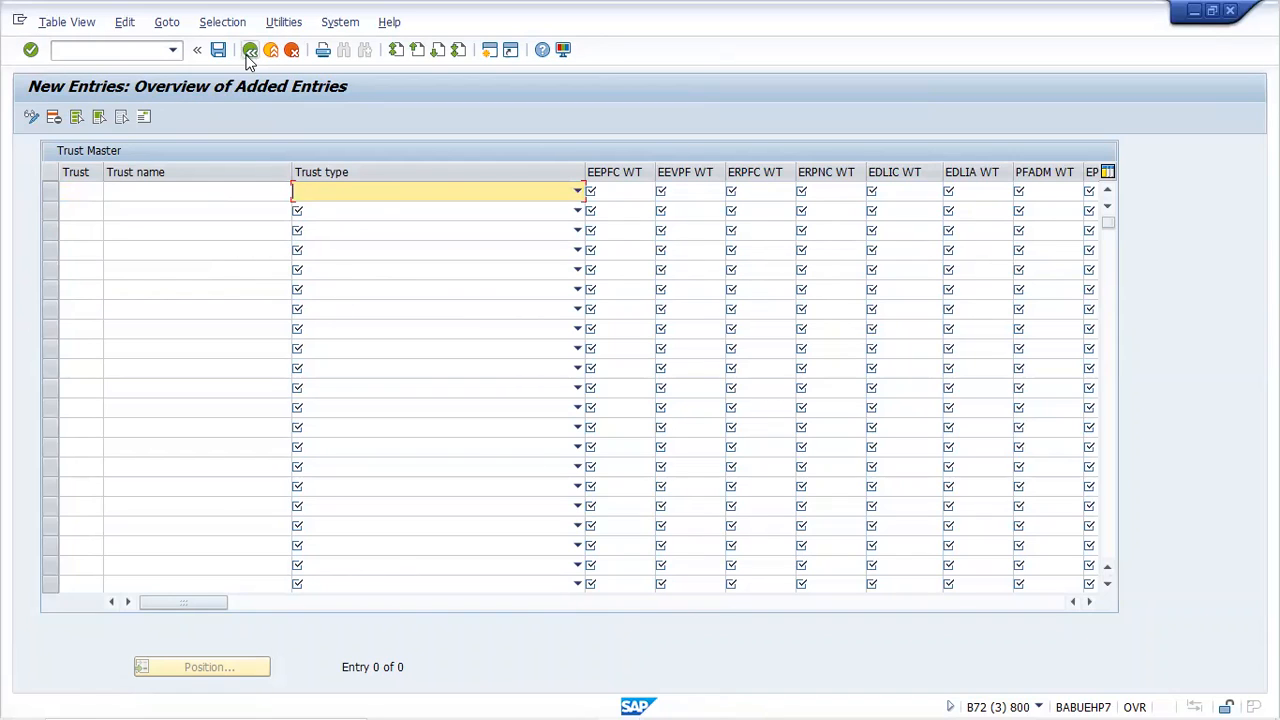
left_click(250, 49)
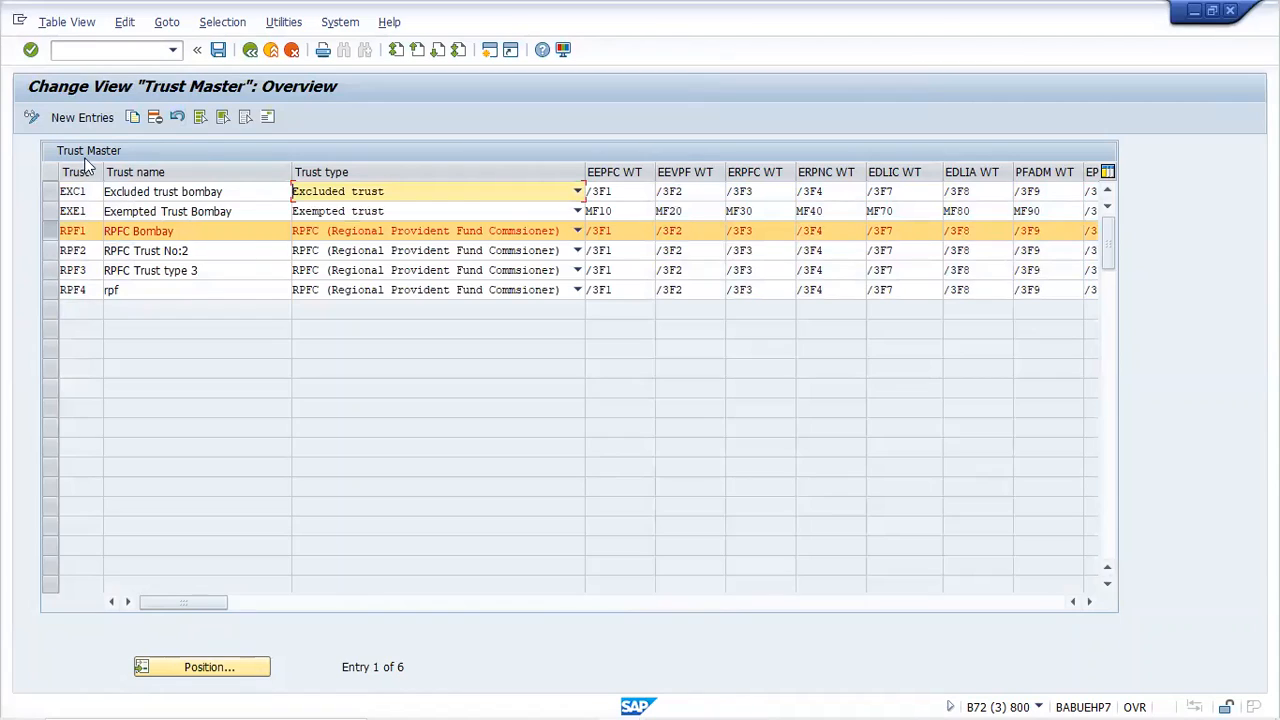
- Copy trust RPF1 as ZPF1, name it ZPF1 Guntur and set its trust type to Exempted trust
left_click(133, 118)
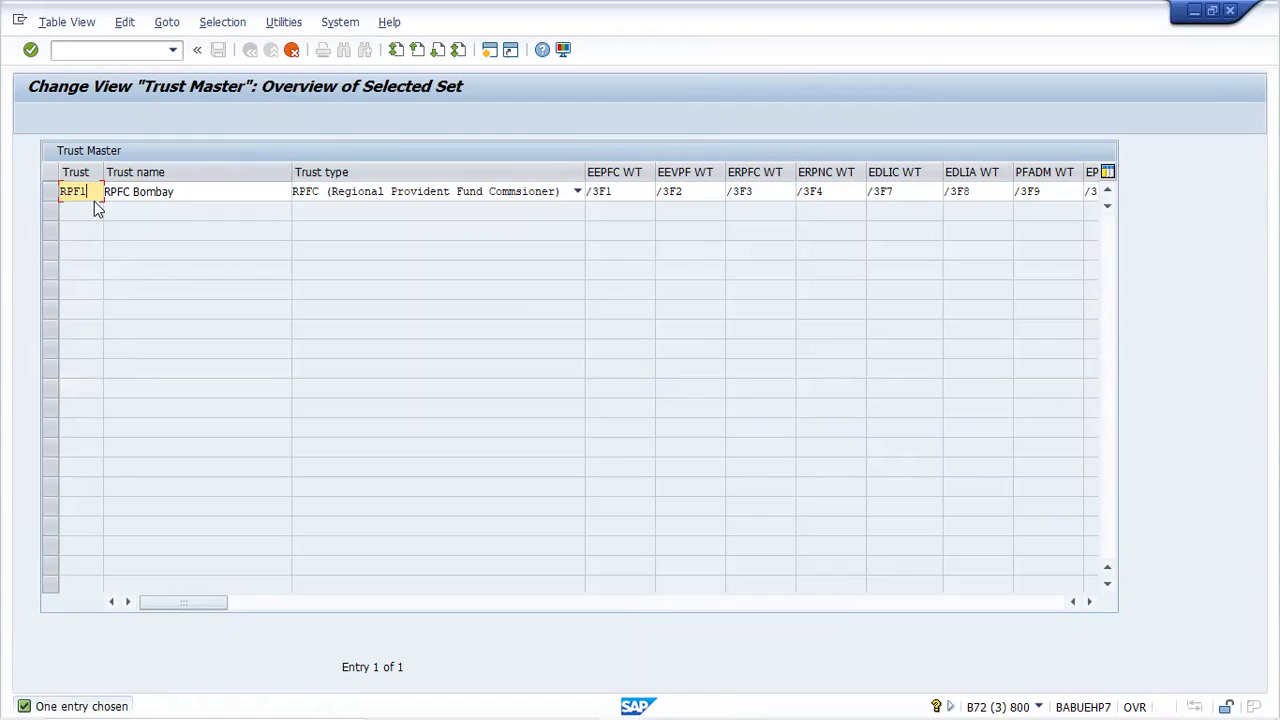
key("BackSpace")
key("BackSpace")
key("BackSpace")
left_click(152, 192)
double_click(214, 192)
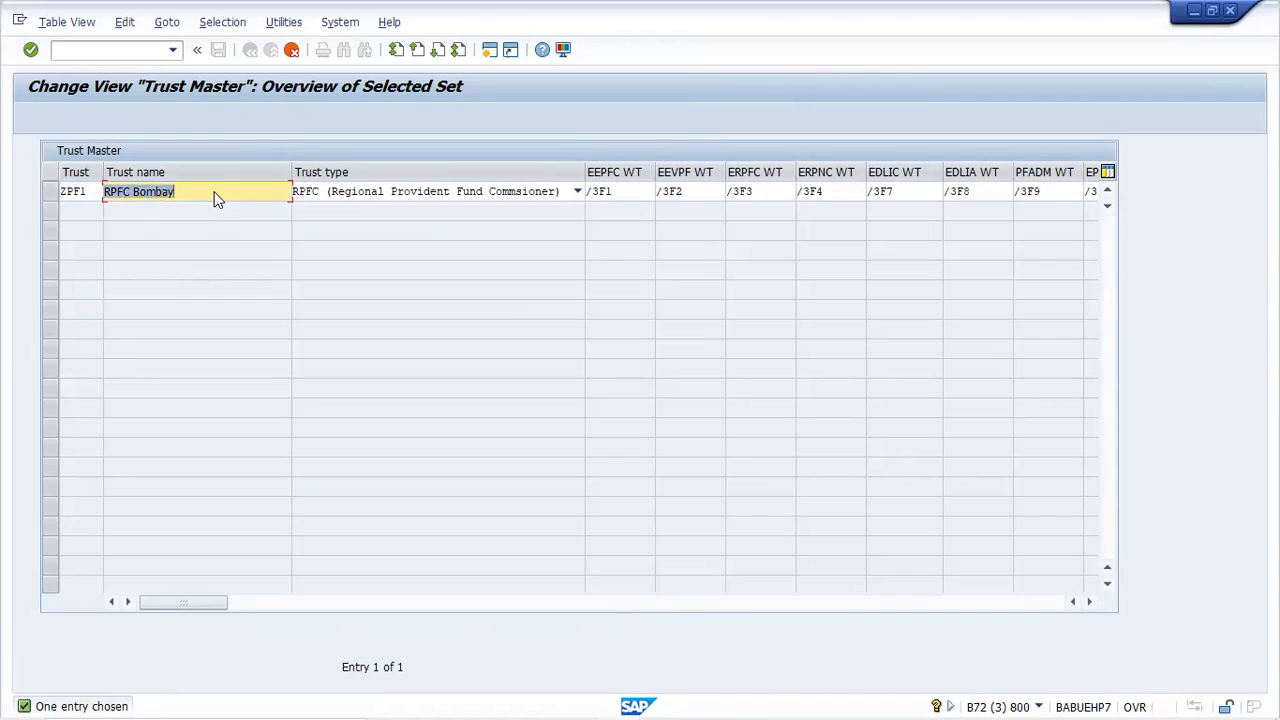
type("ZP")
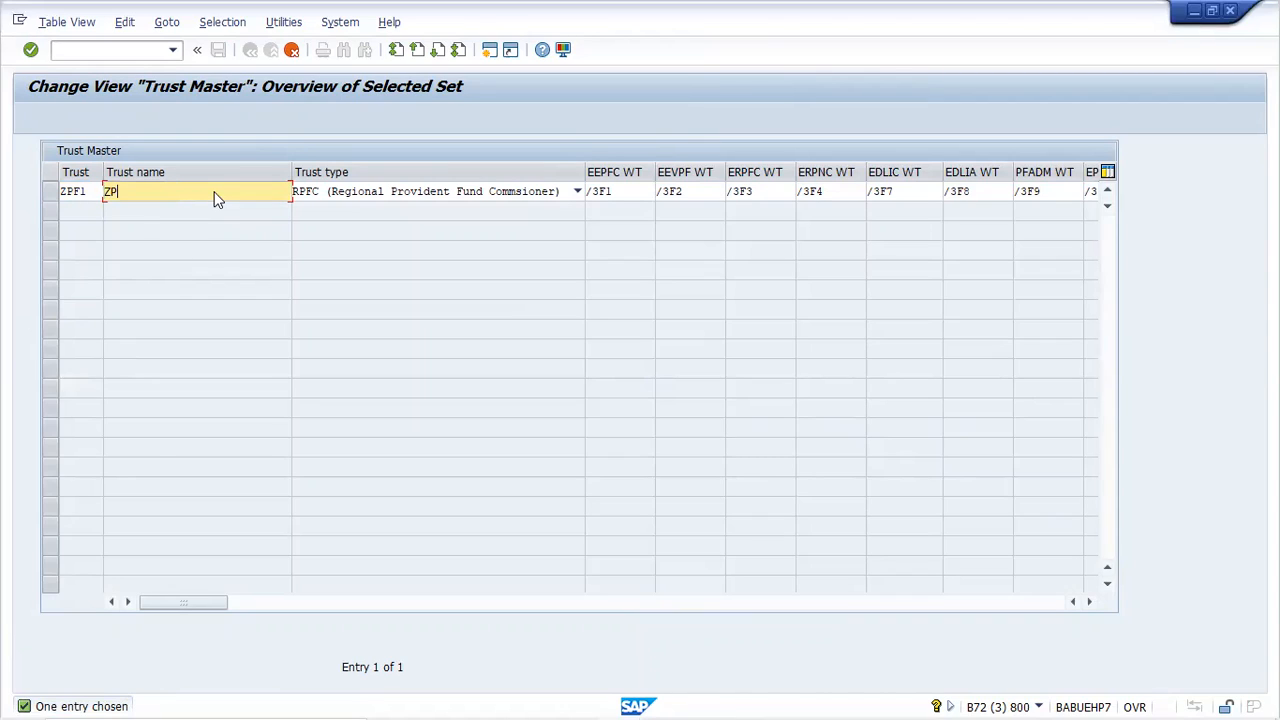
type("F1 Guntur")
left_click(452, 193)
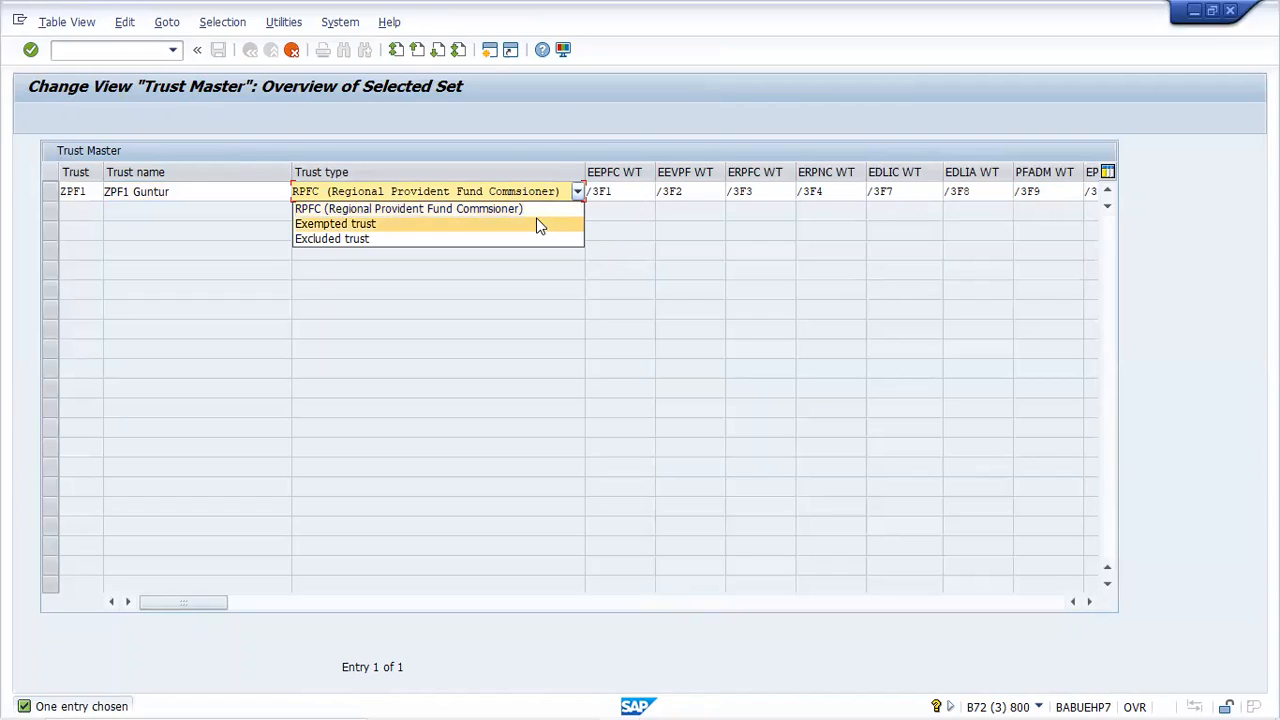
left_click(538, 224)
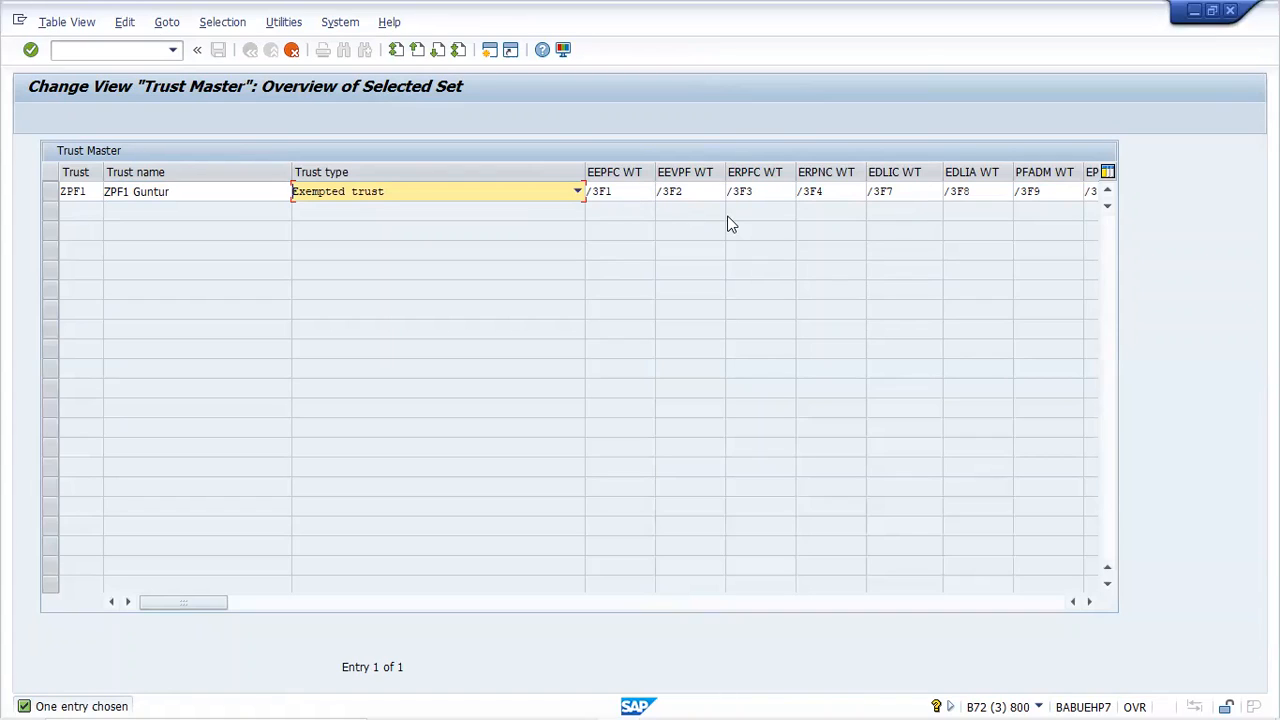
- Open the possible entries for trust ZPF1's EEPFC wage type and search them for Mf10
left_click(1089, 602)
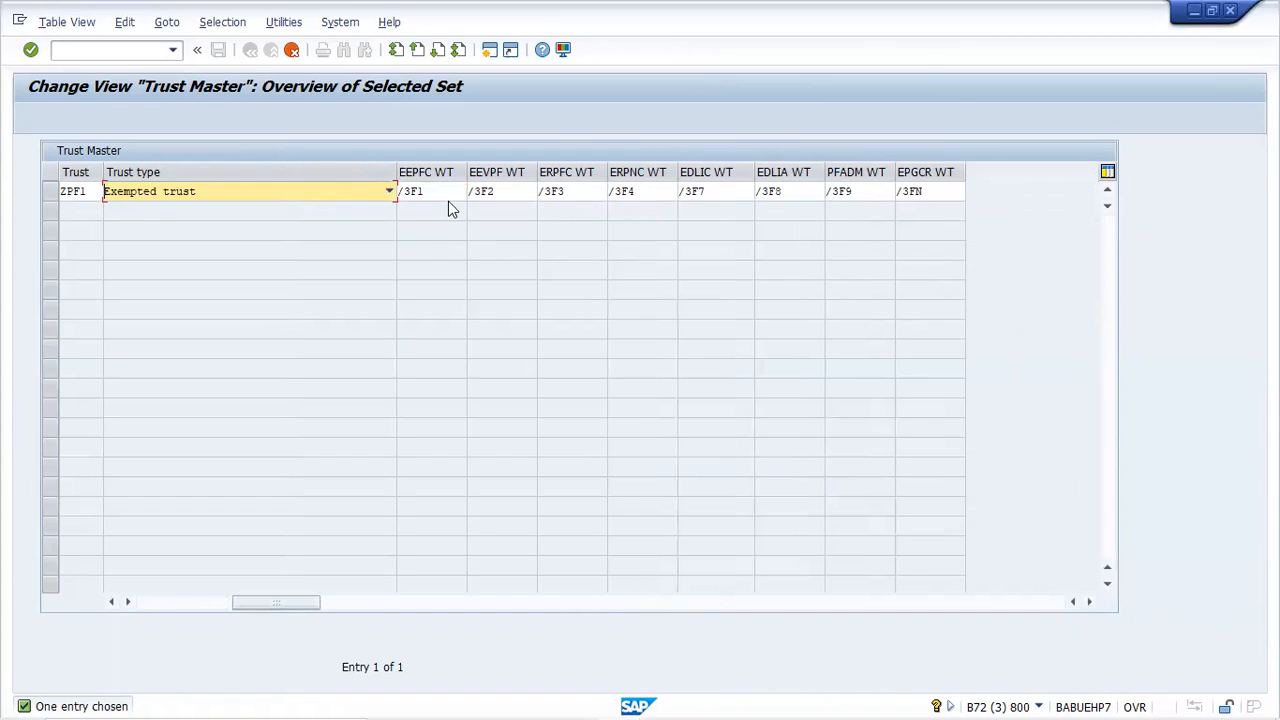
left_click(451, 195)
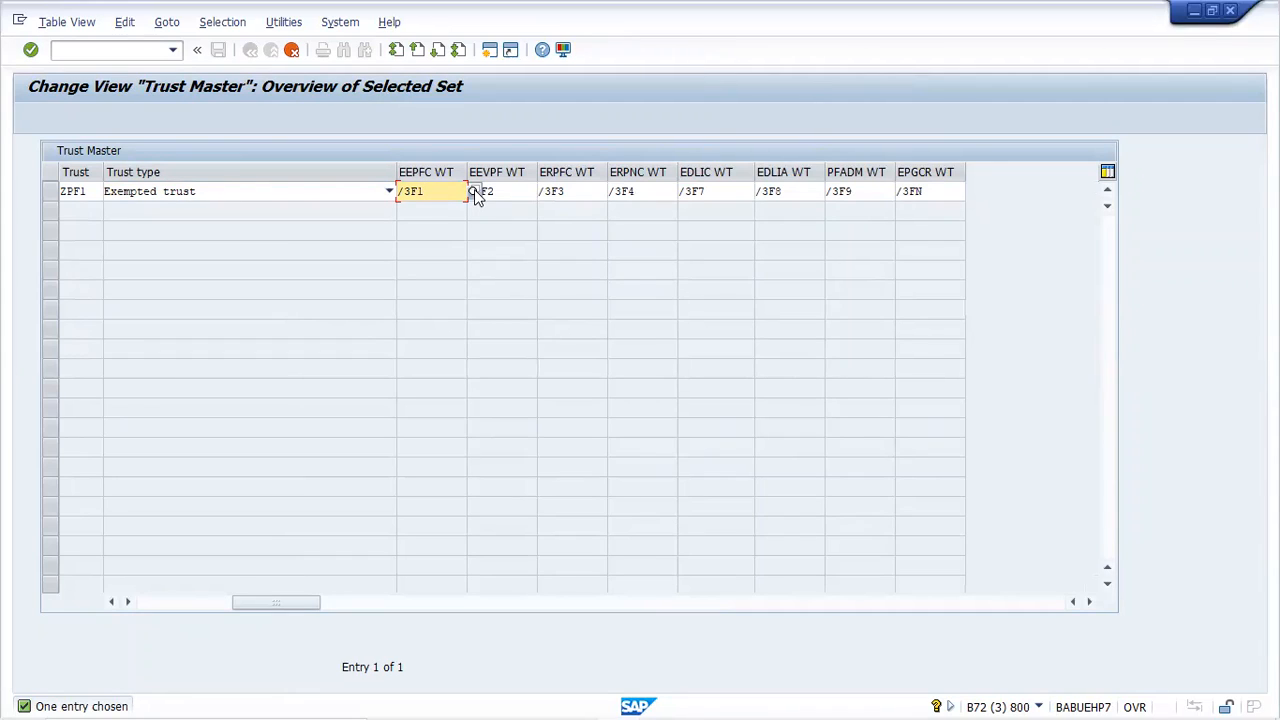
left_click(474, 189)
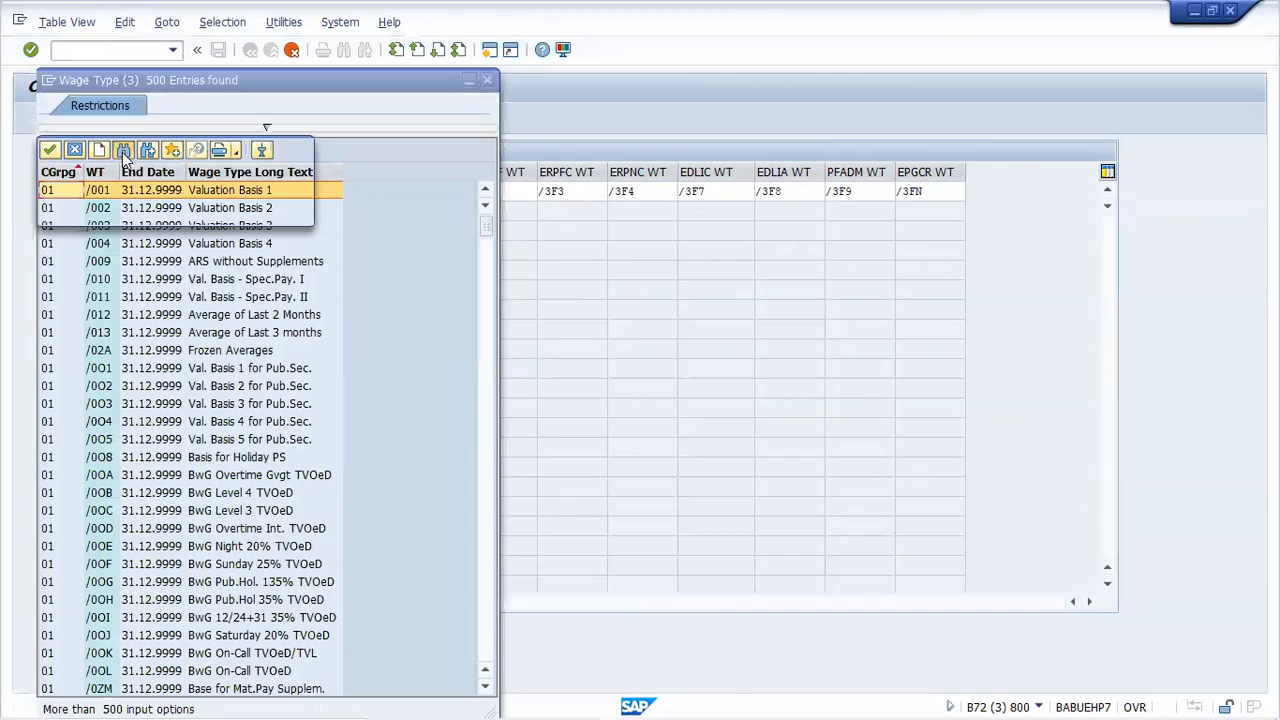
left_click(123, 152)
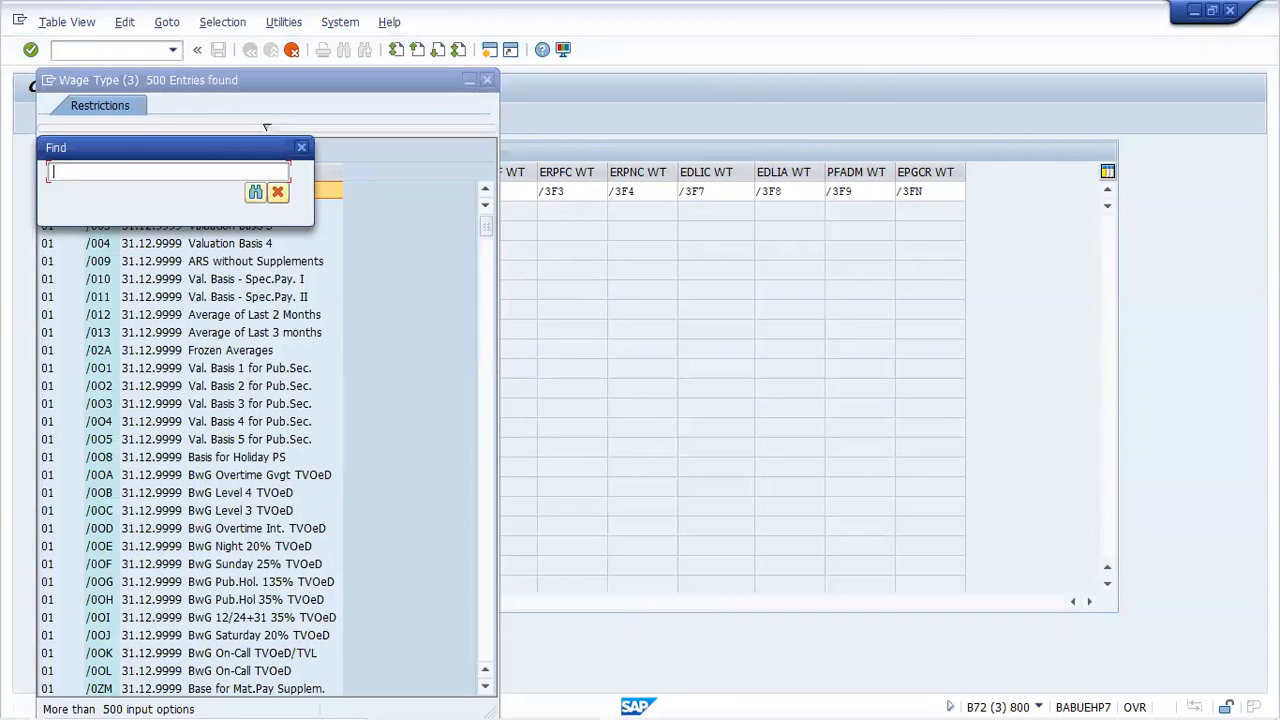
type("Mpf10")
left_click(66, 172)
key("BackSpace")
left_click(255, 195)
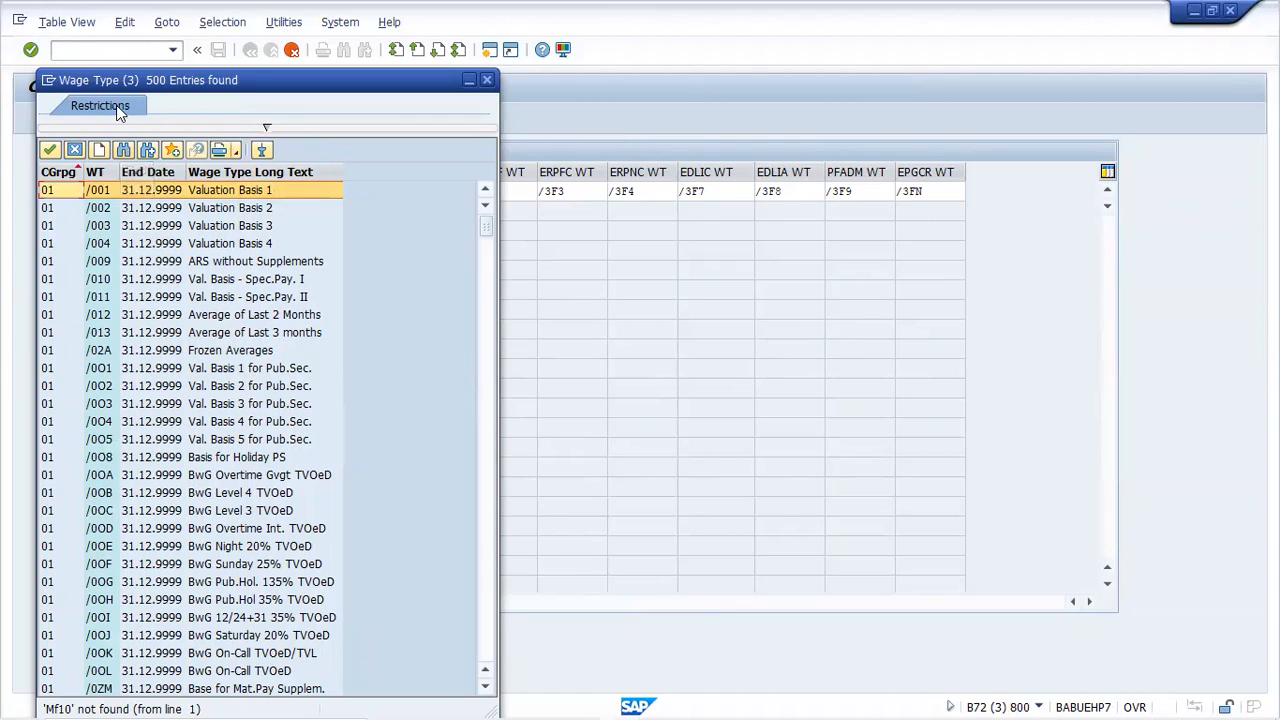
- Restrict the entries to country grouping 40 and wage type MF10, and assign MF10 as the EEPFC wage type
left_click(266, 127)
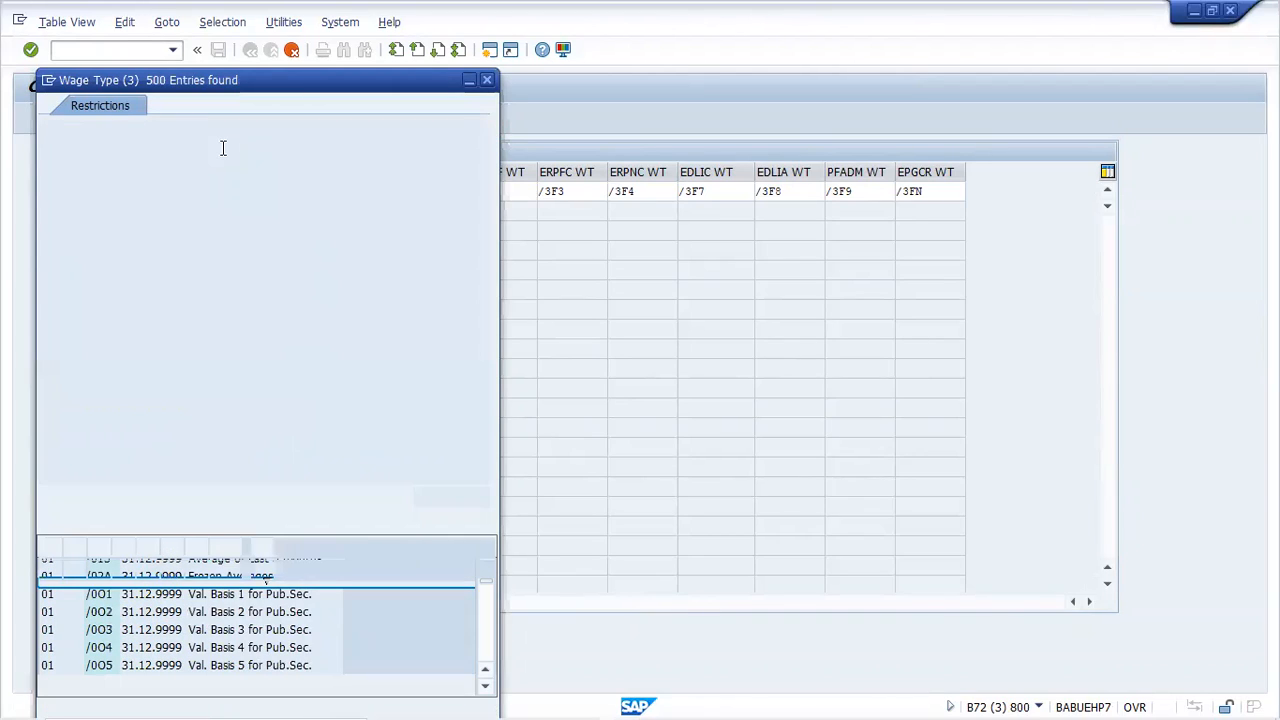
type("40")
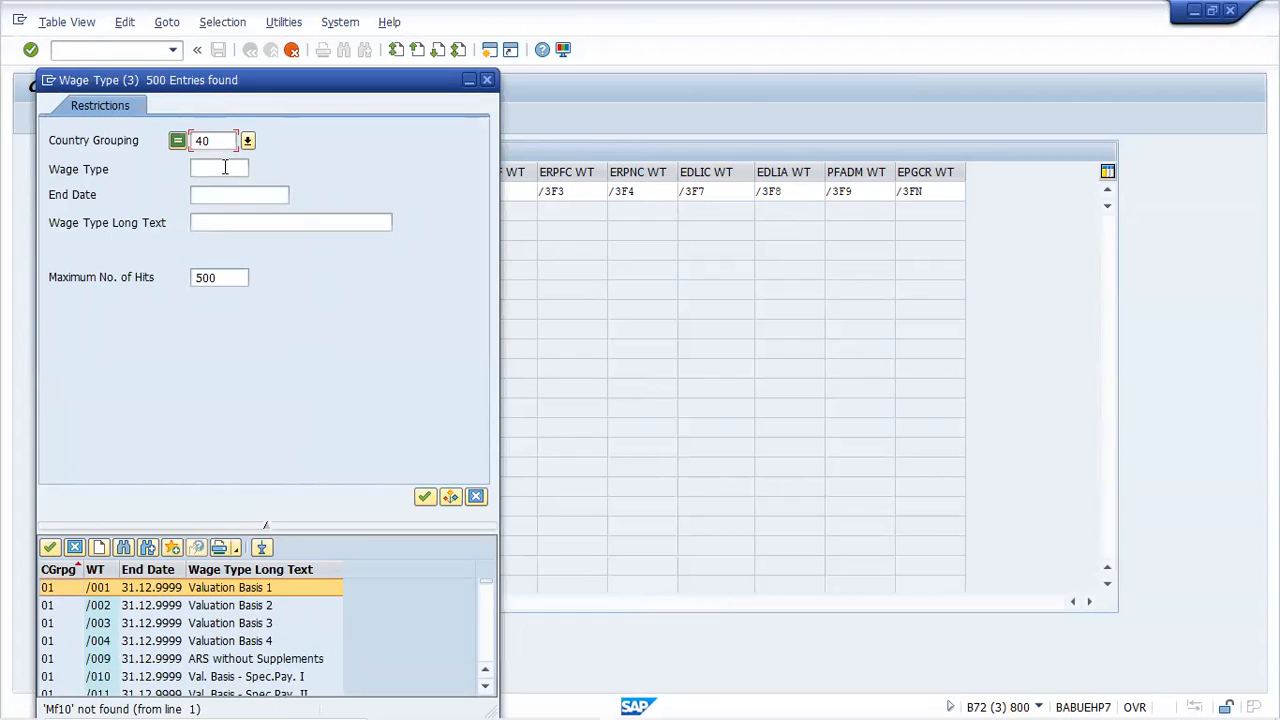
left_click(225, 168)
type("mf1")
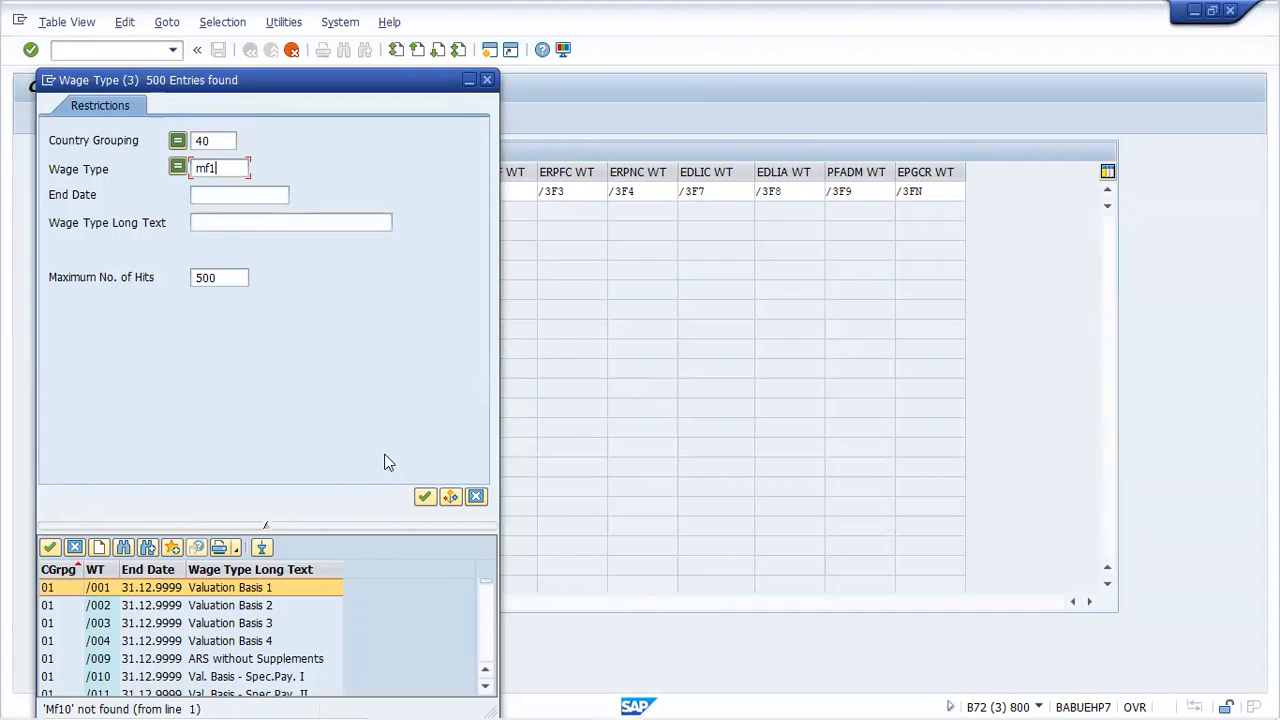
type("0")
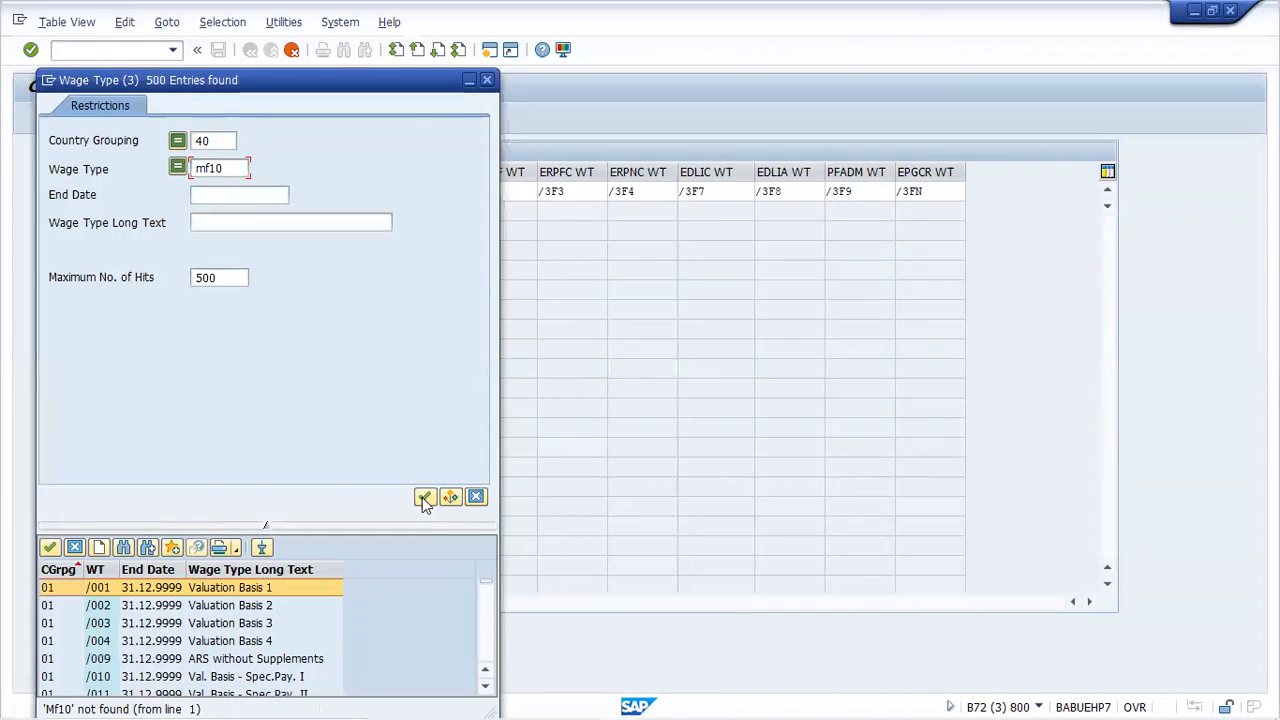
left_click(424, 498)
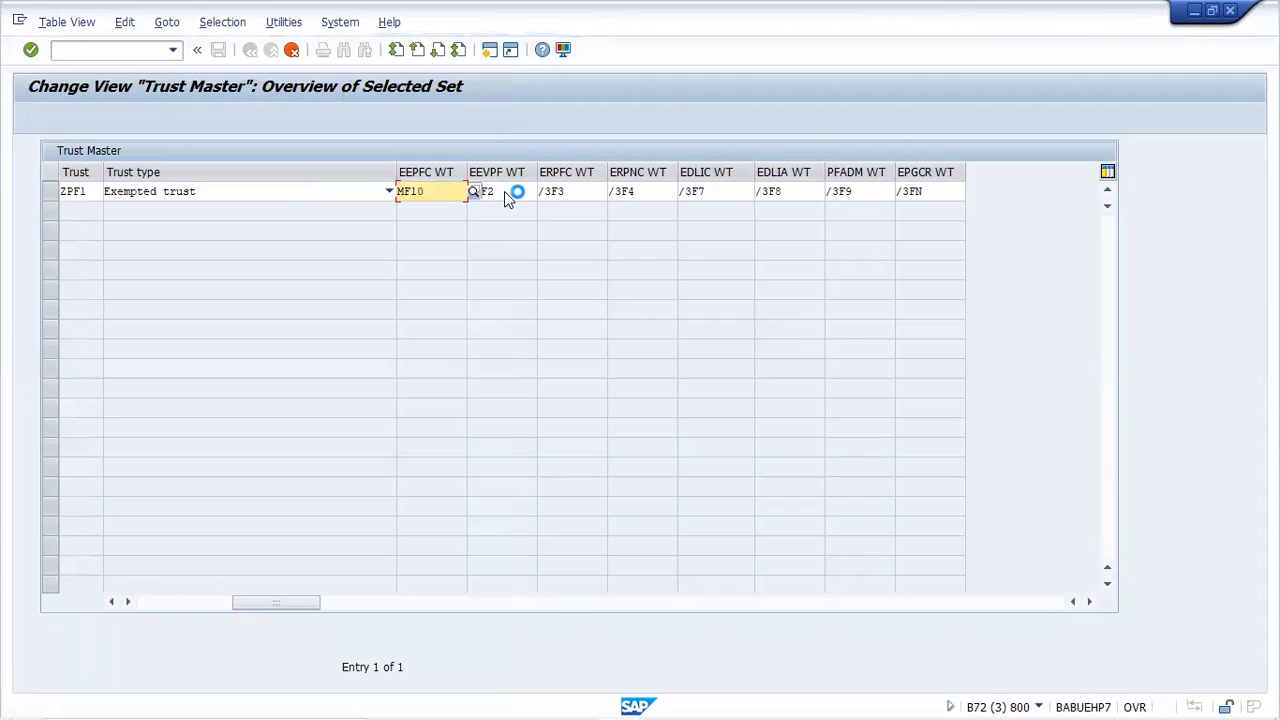
- Set trust ZPF1's EEVPF wage type to MF20, looking it up under country grouping 40
left_click(531, 193)
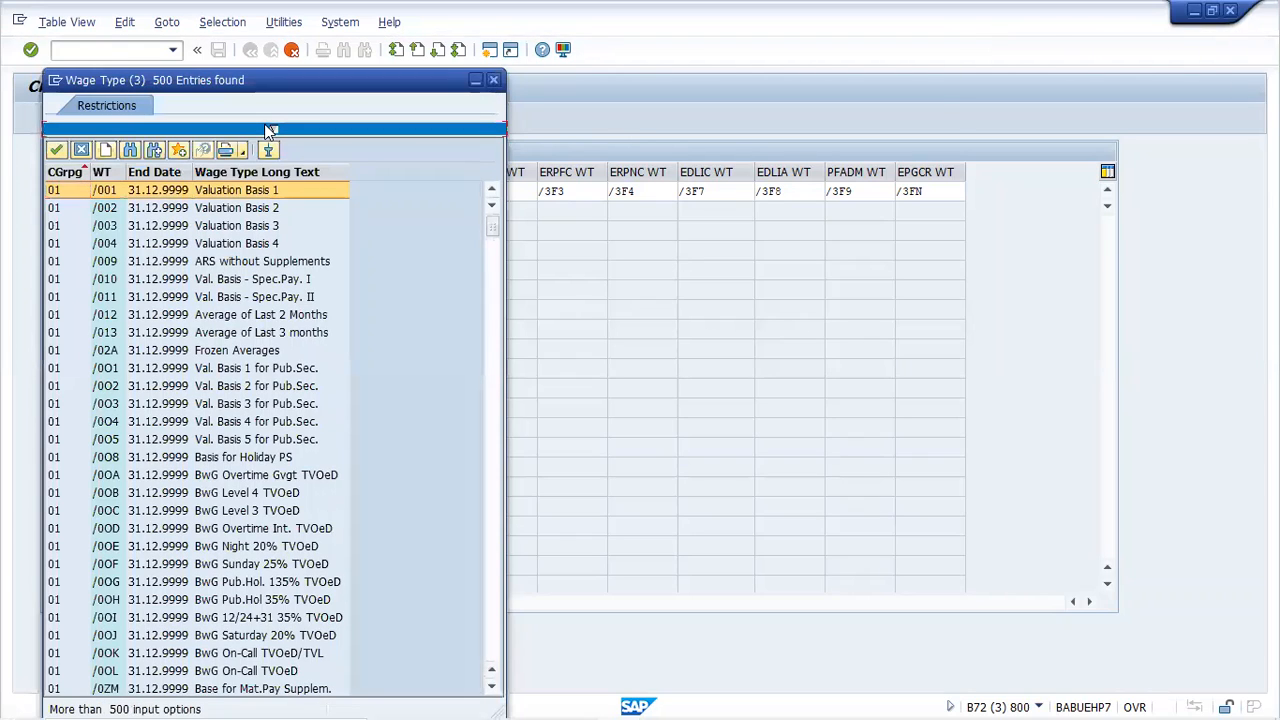
left_click(226, 131)
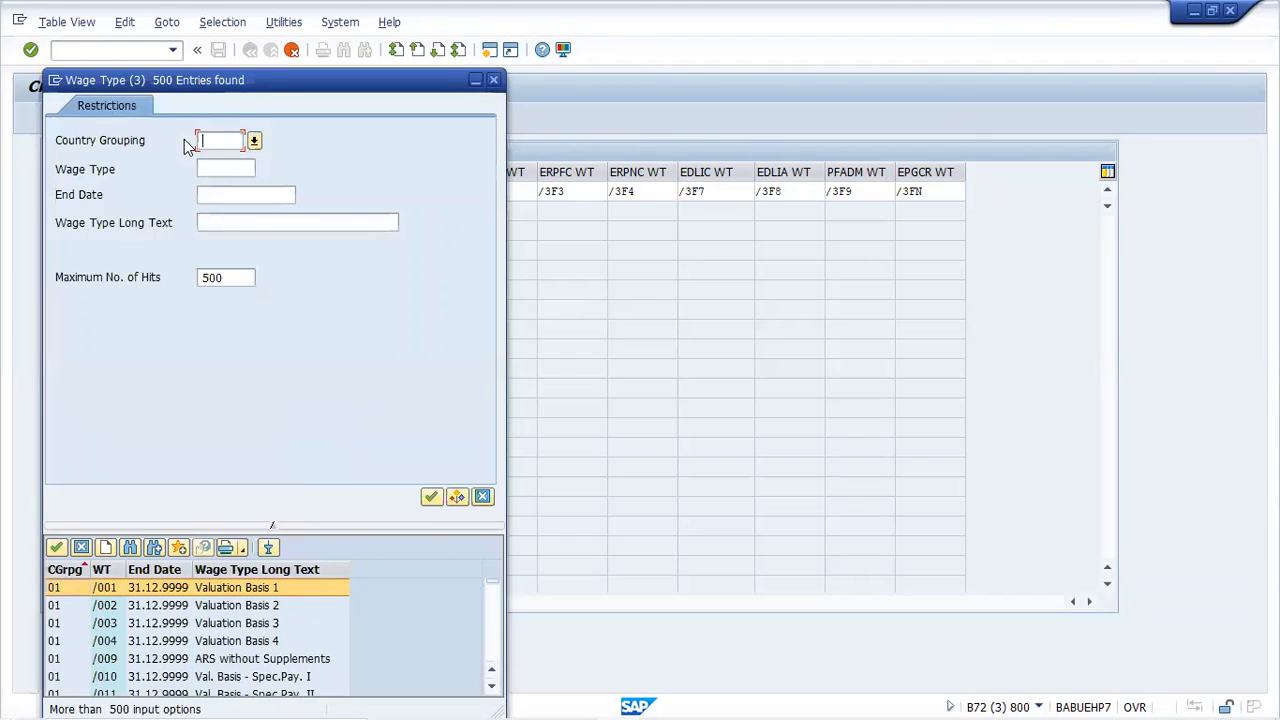
type("40")
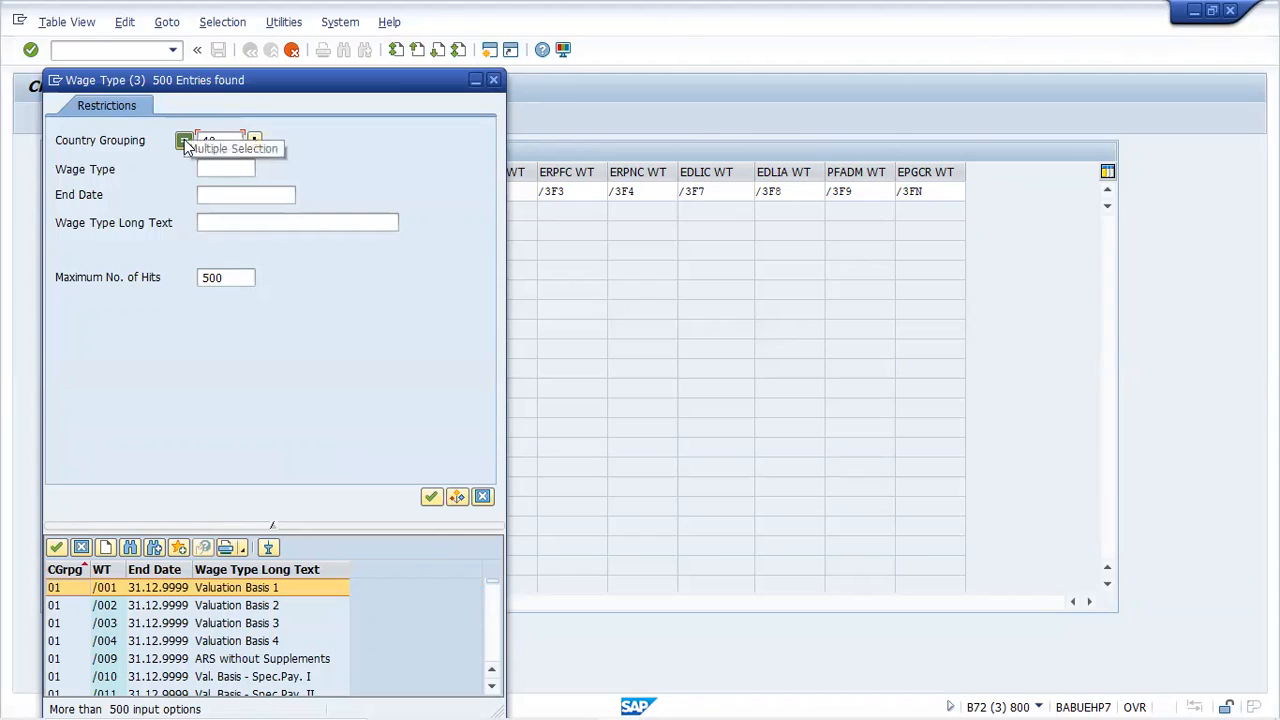
key("Tab")
type("mf20")
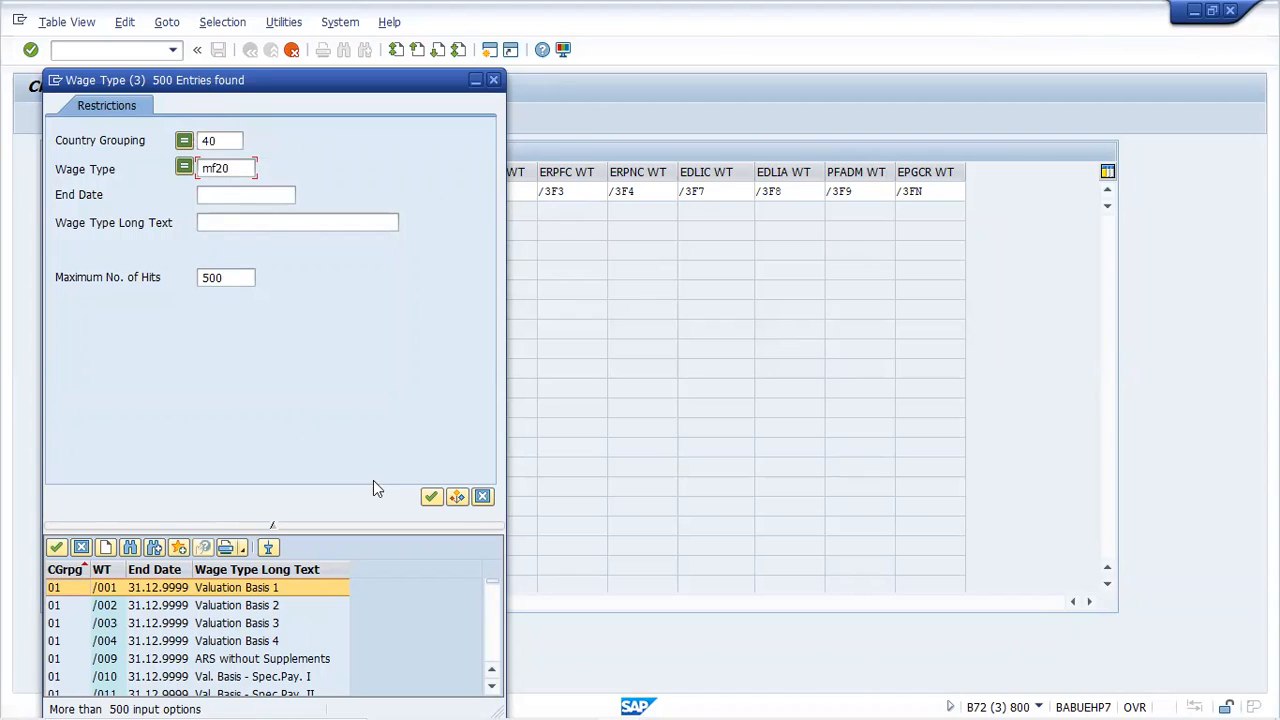
left_click(430, 497)
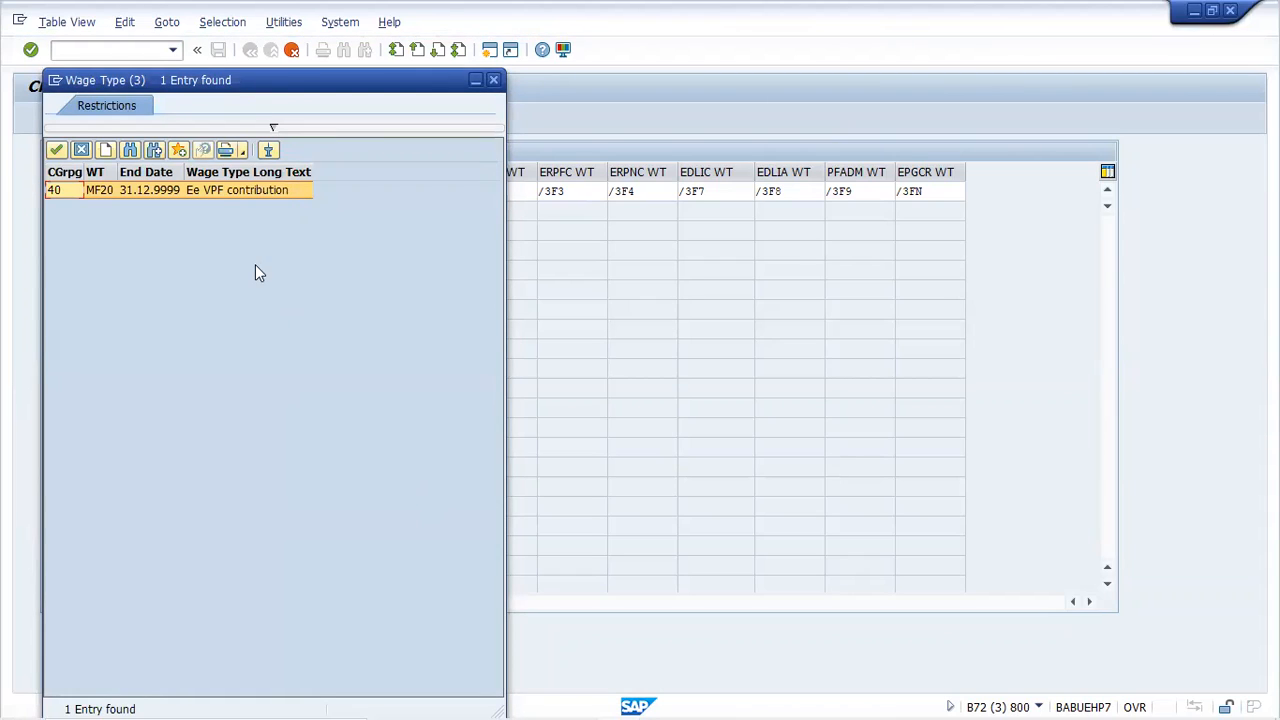
double_click(236, 189)
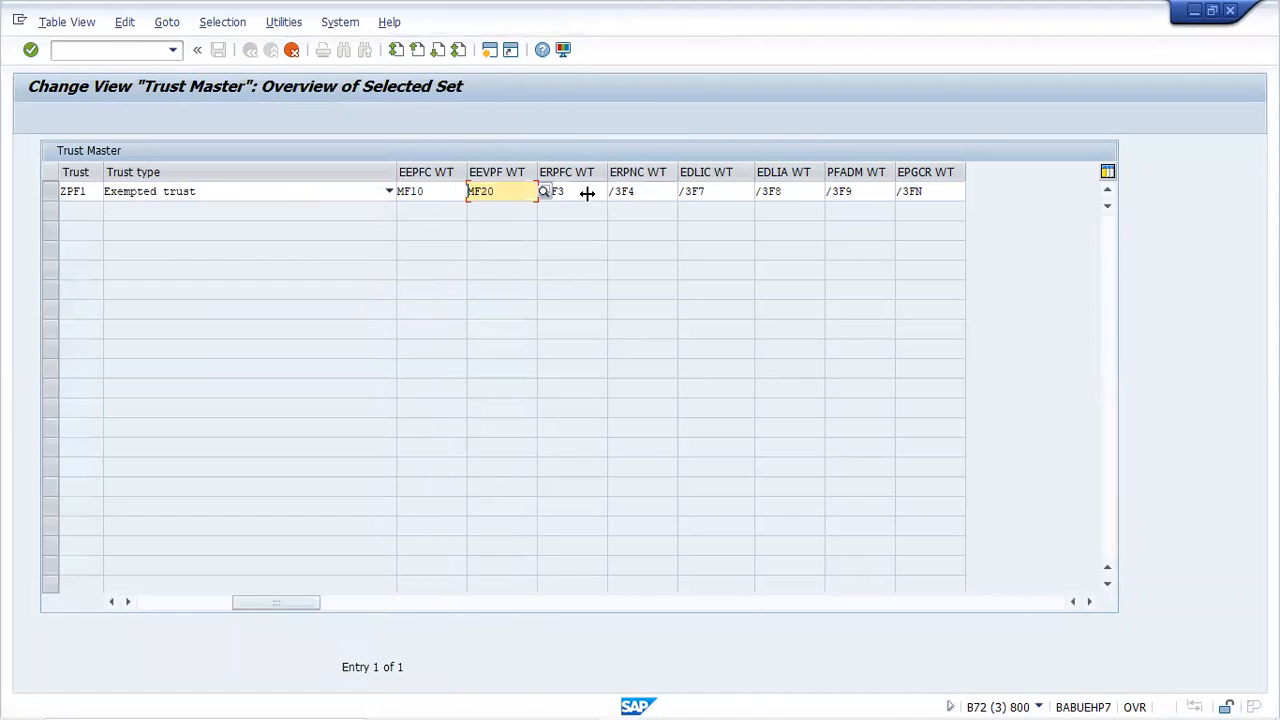
- Set trust ZPF1's ERPFC wage type to MF30, looking it up under country grouping 40
key("Return")
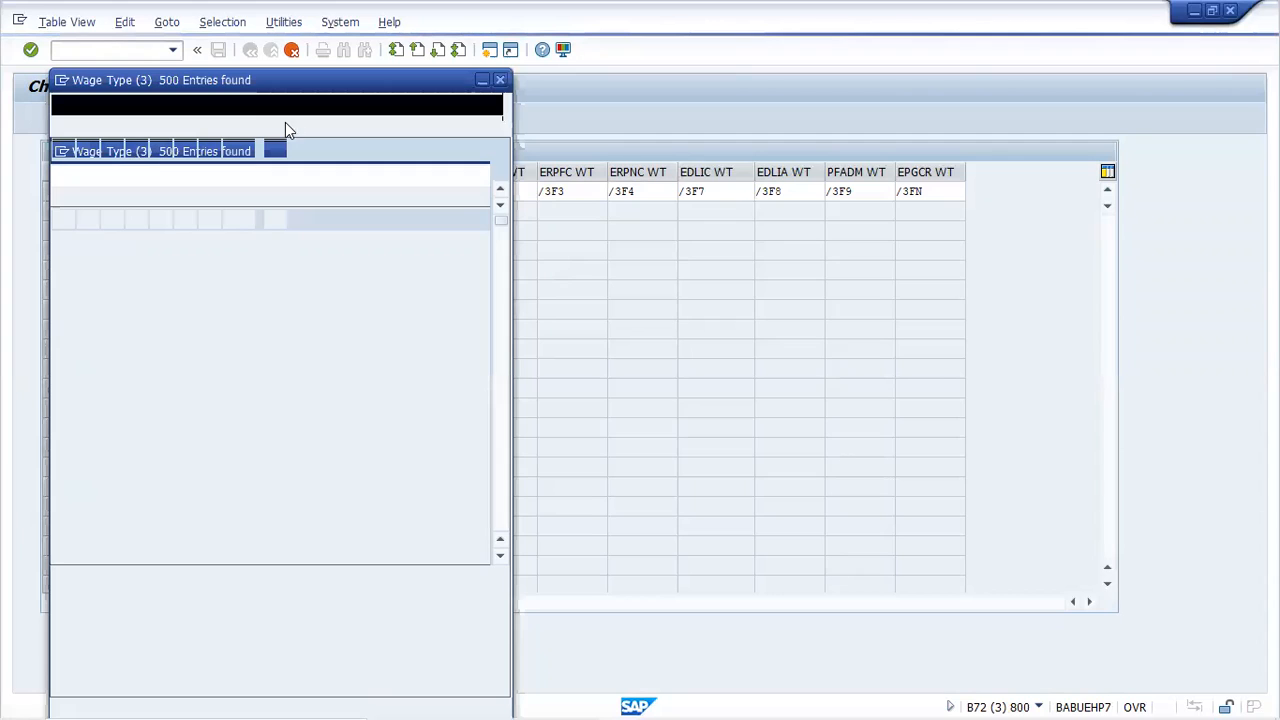
left_click(280, 129)
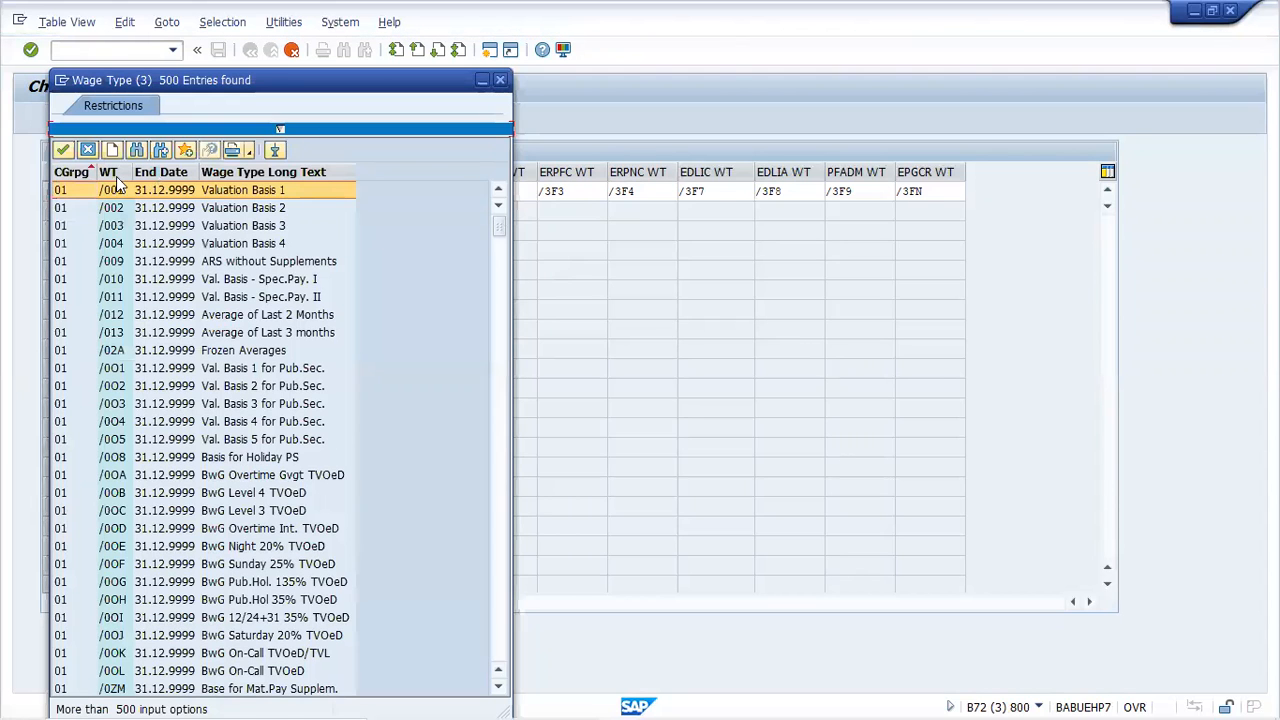
type("40")
key("Tab")
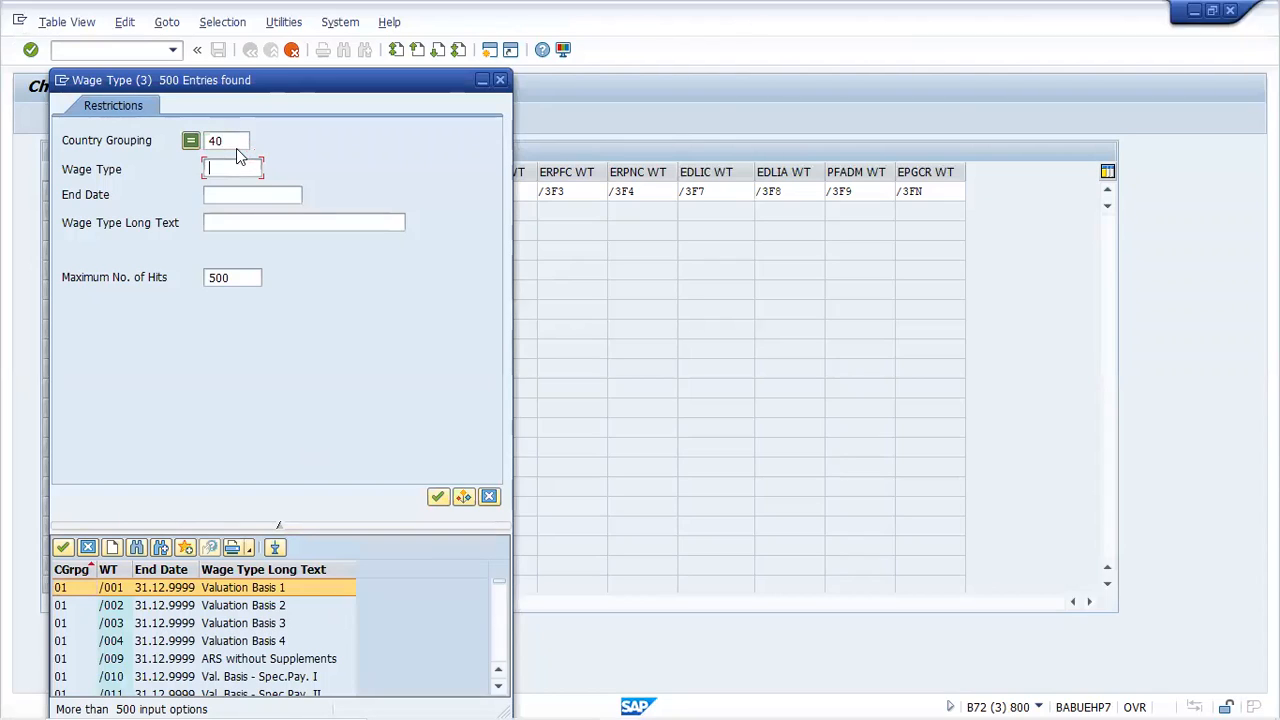
type("mf30")
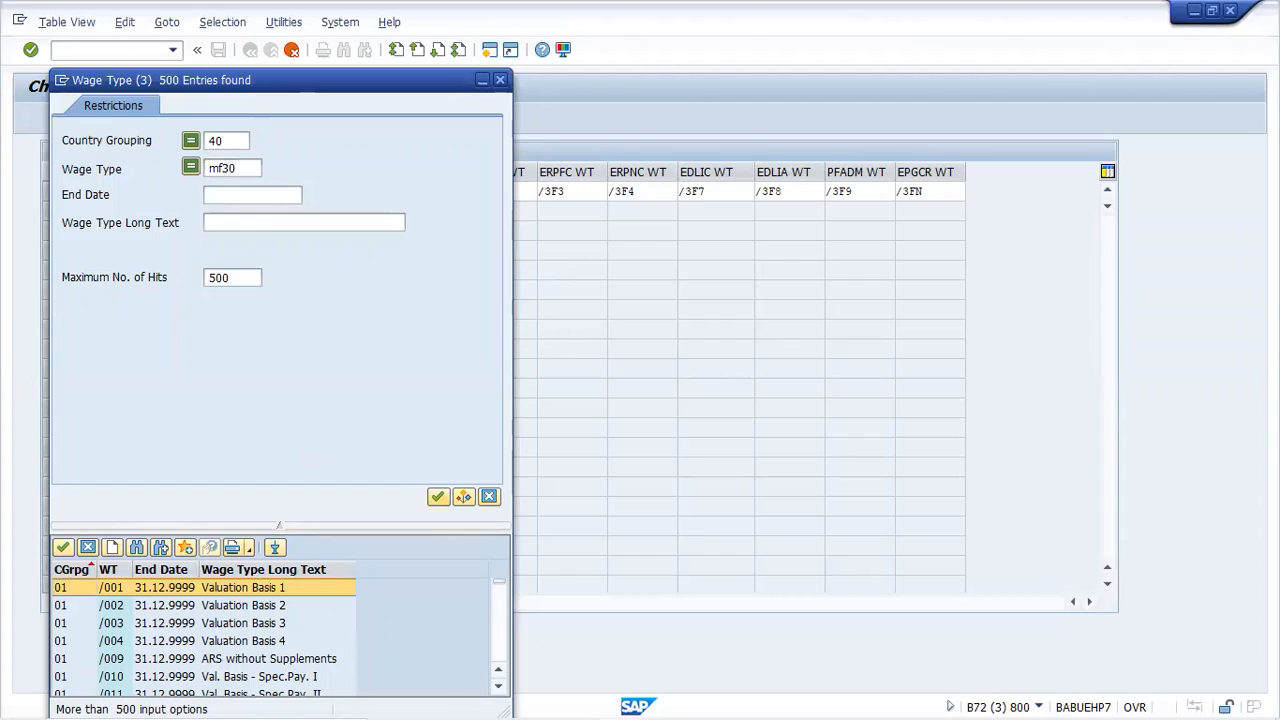
key("Return")
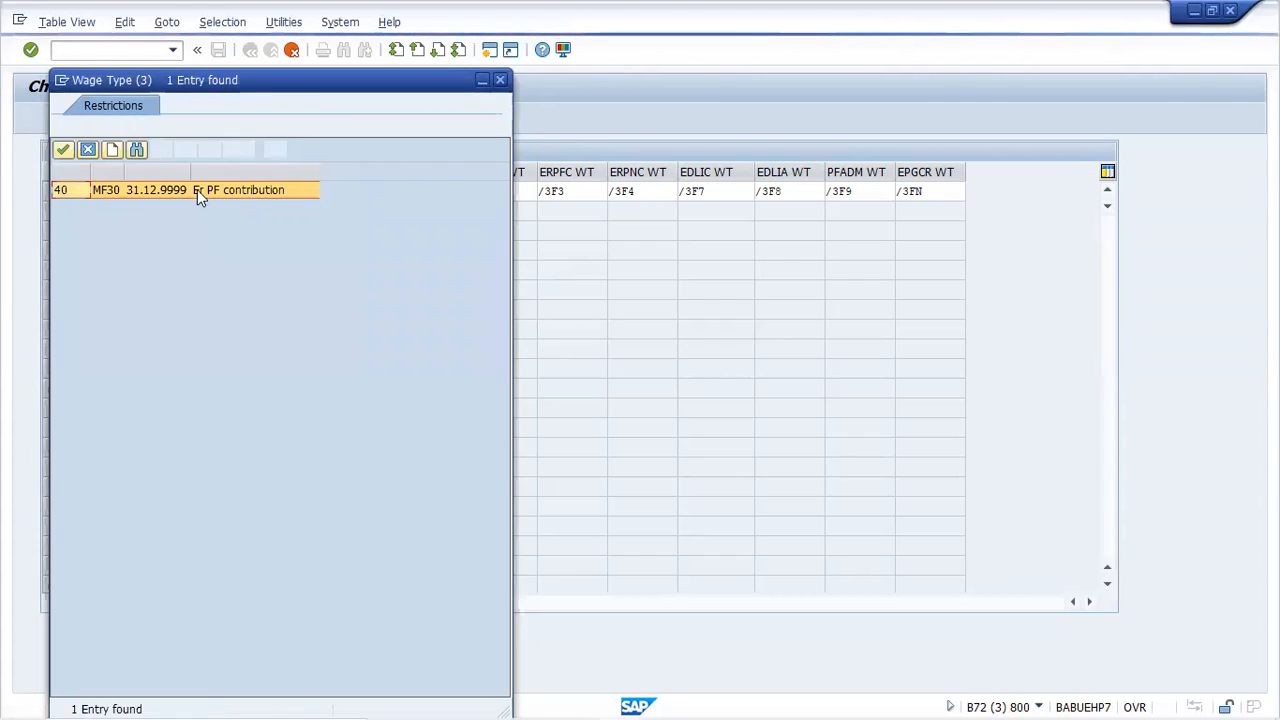
double_click(197, 189)
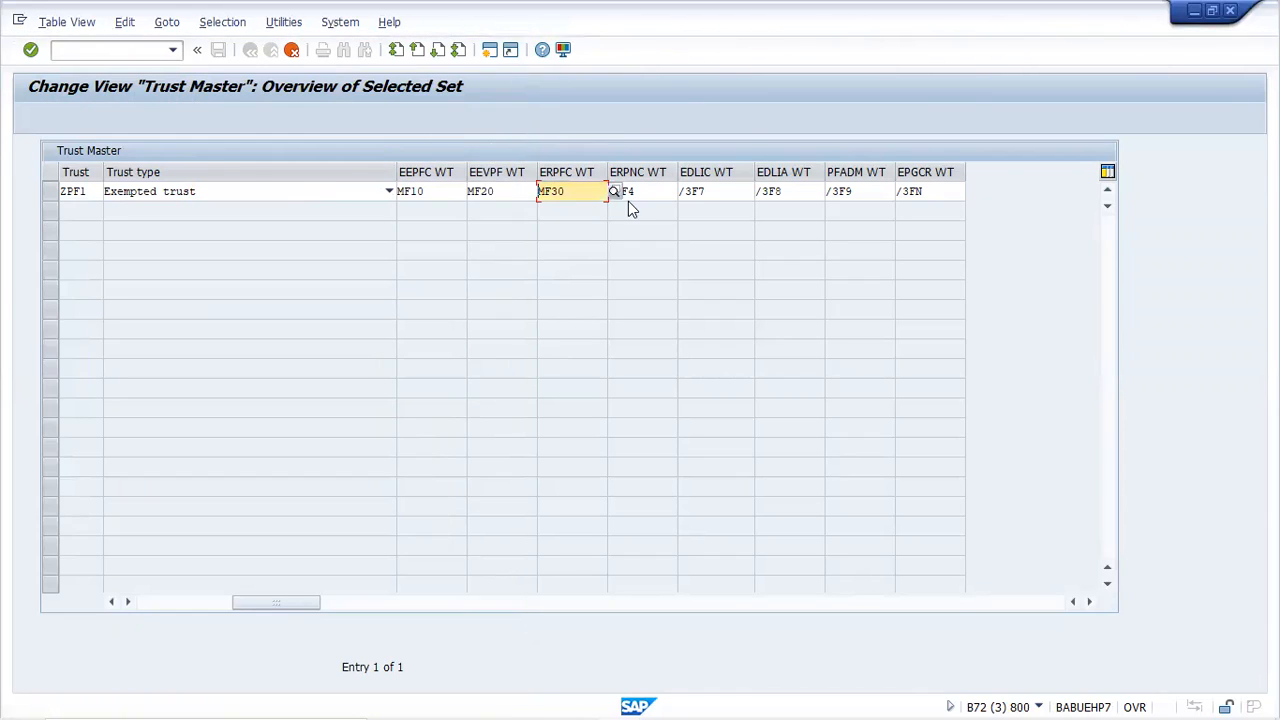
left_click(656, 190)
left_click(685, 189)
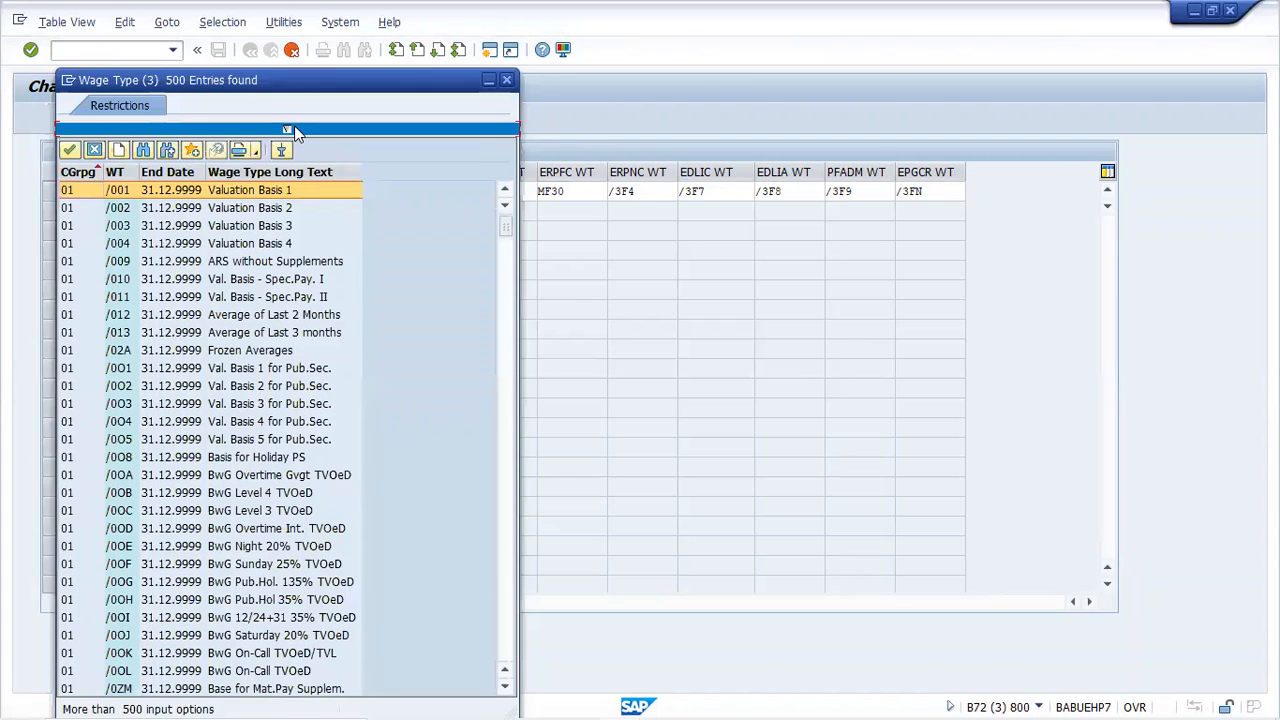
left_click(289, 130)
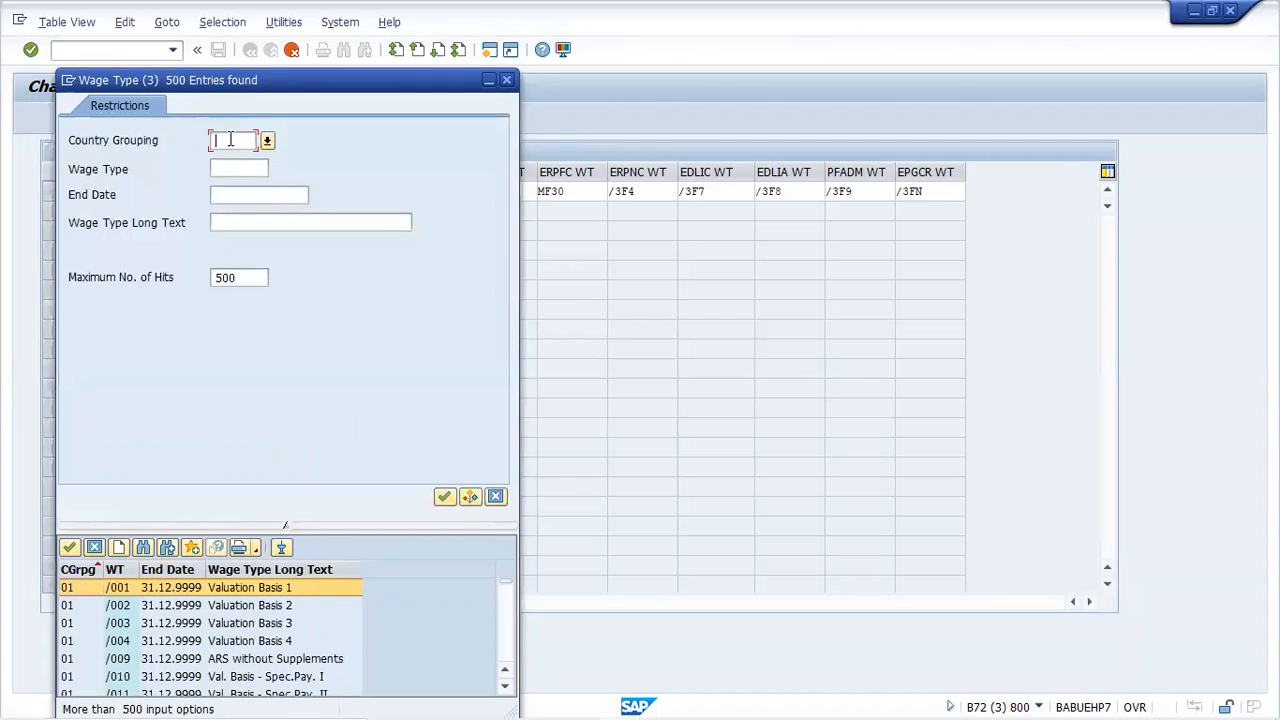
type("40")
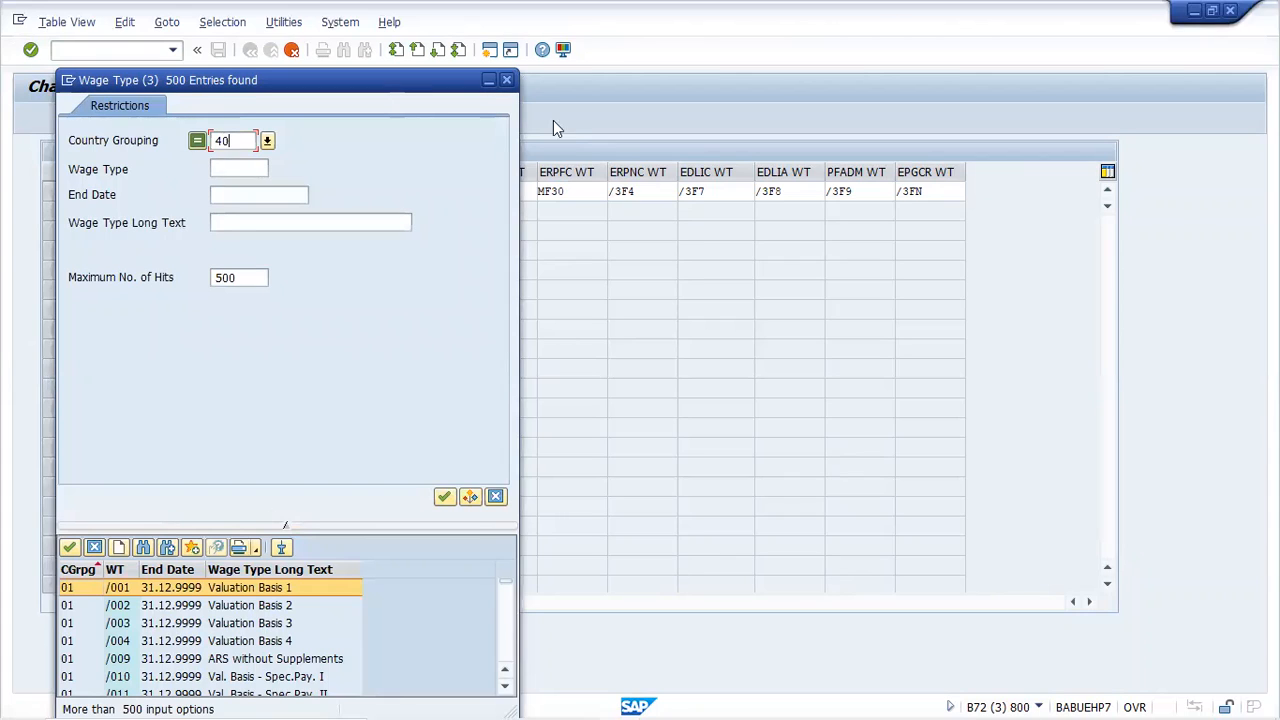
left_click(508, 88)
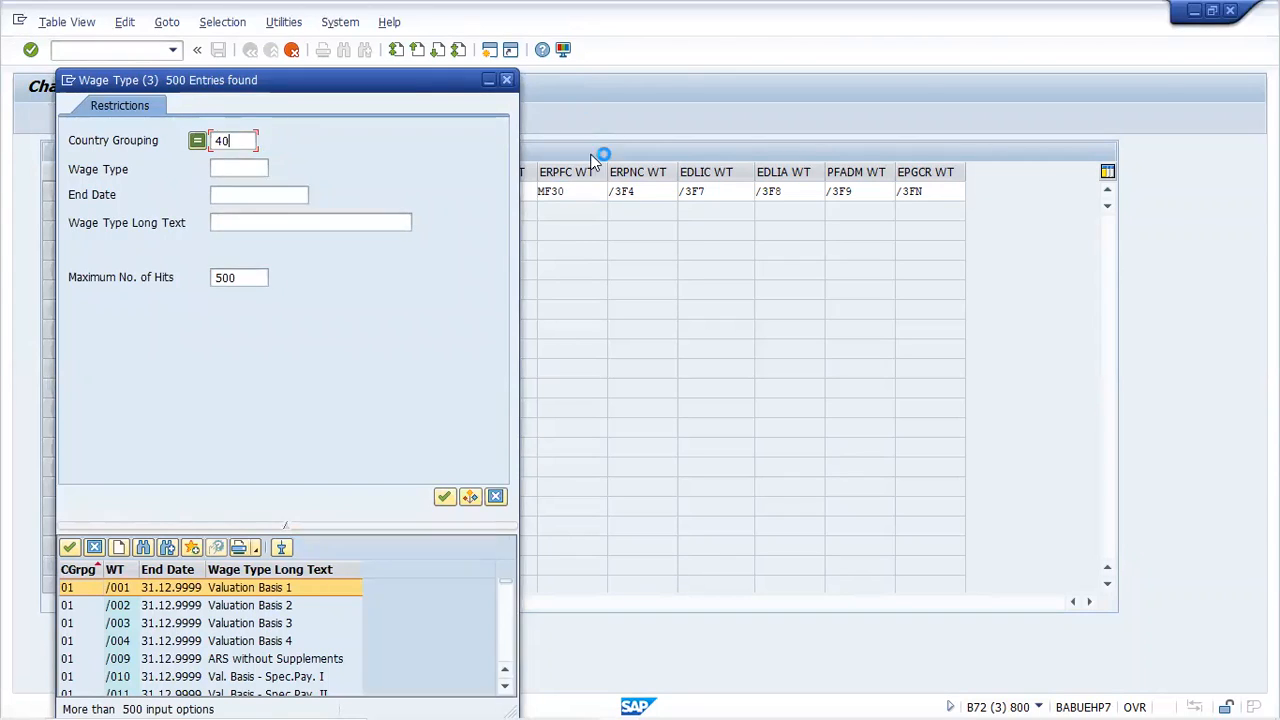
- Reselect MF30 as trust ZPF1's ERPFC wage type, restricting the possible entries to country grouping 40 and wage type MF30
left_click(568, 191)
left_click(616, 193)
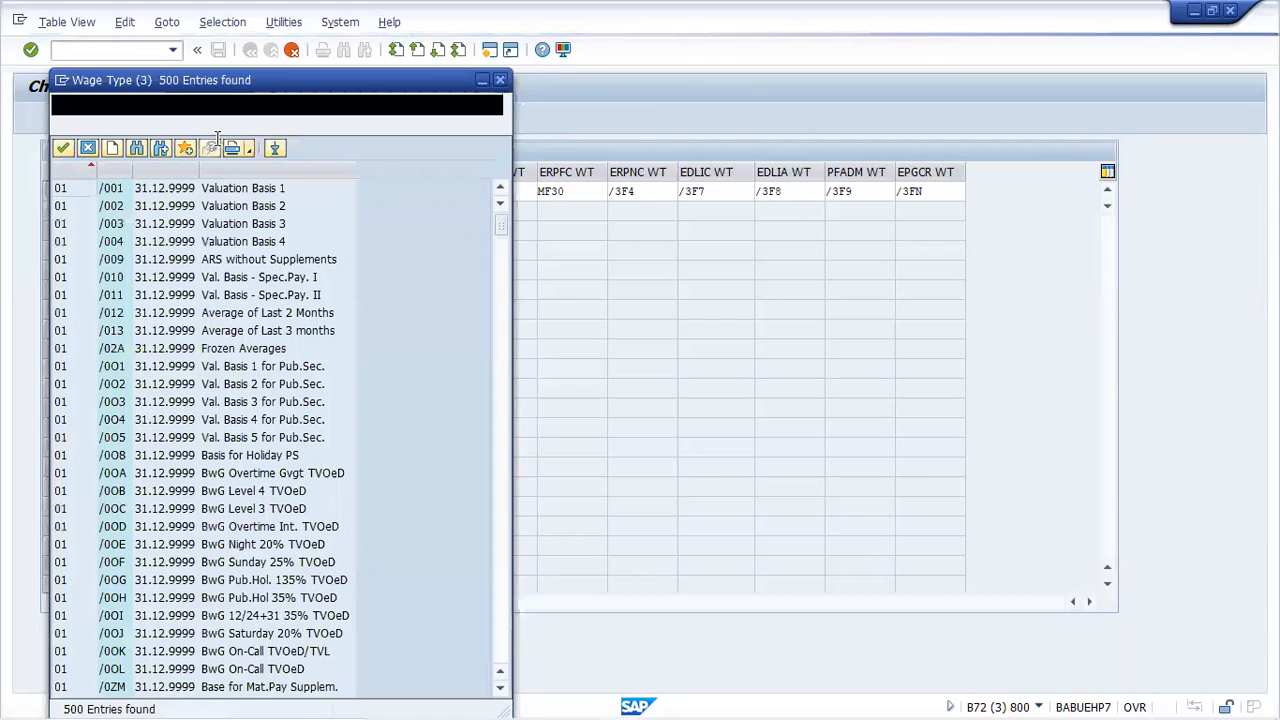
left_click(218, 128)
type("40")
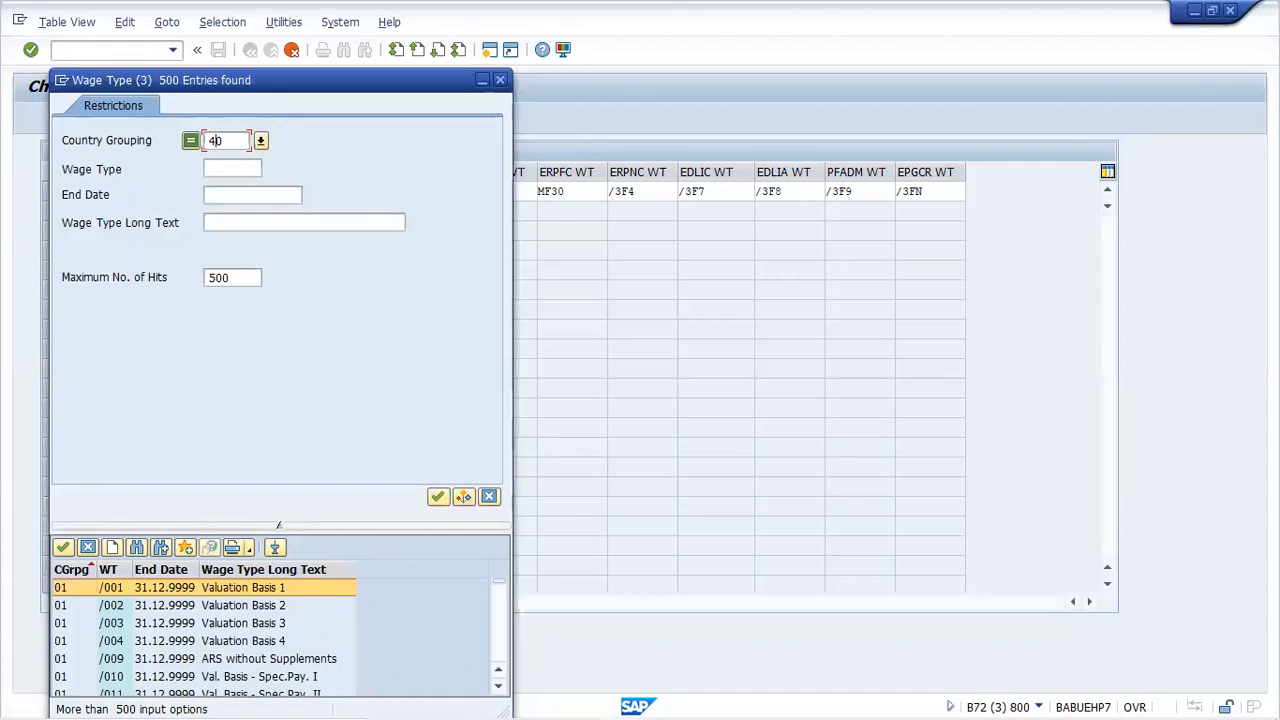
key("Tab")
type("m")
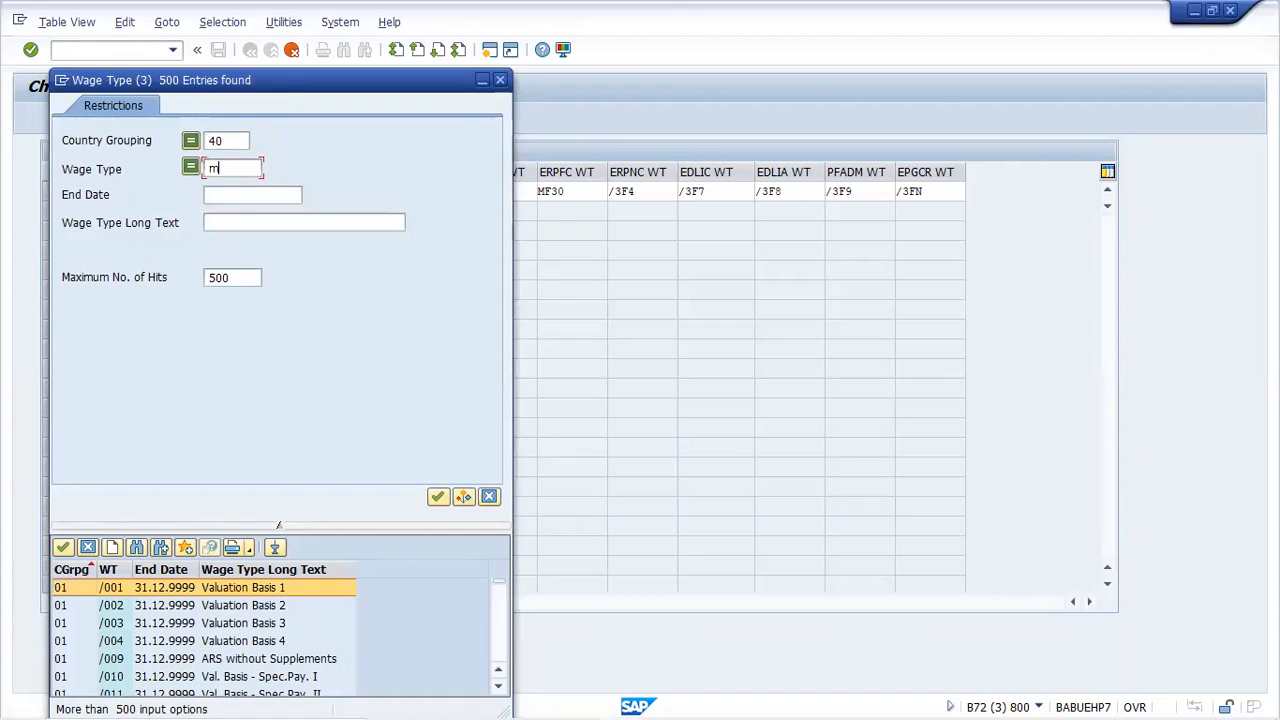
type("f30")
key("Return")
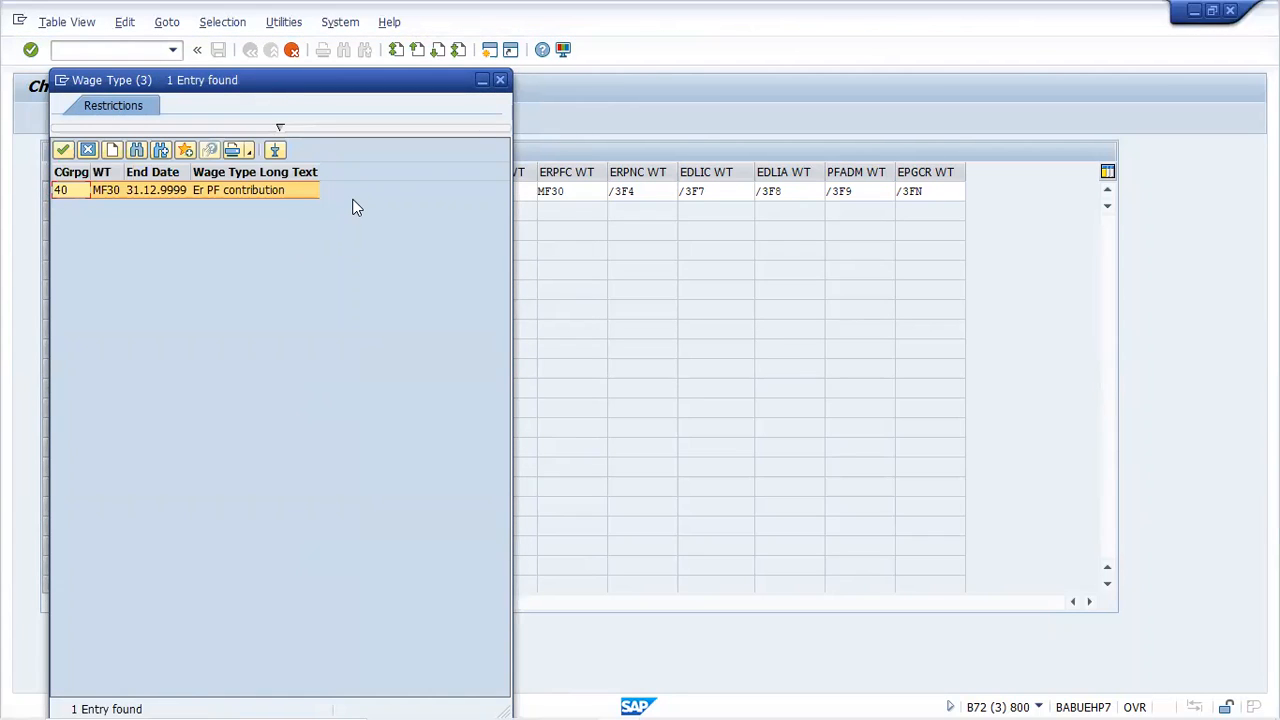
left_click(253, 187)
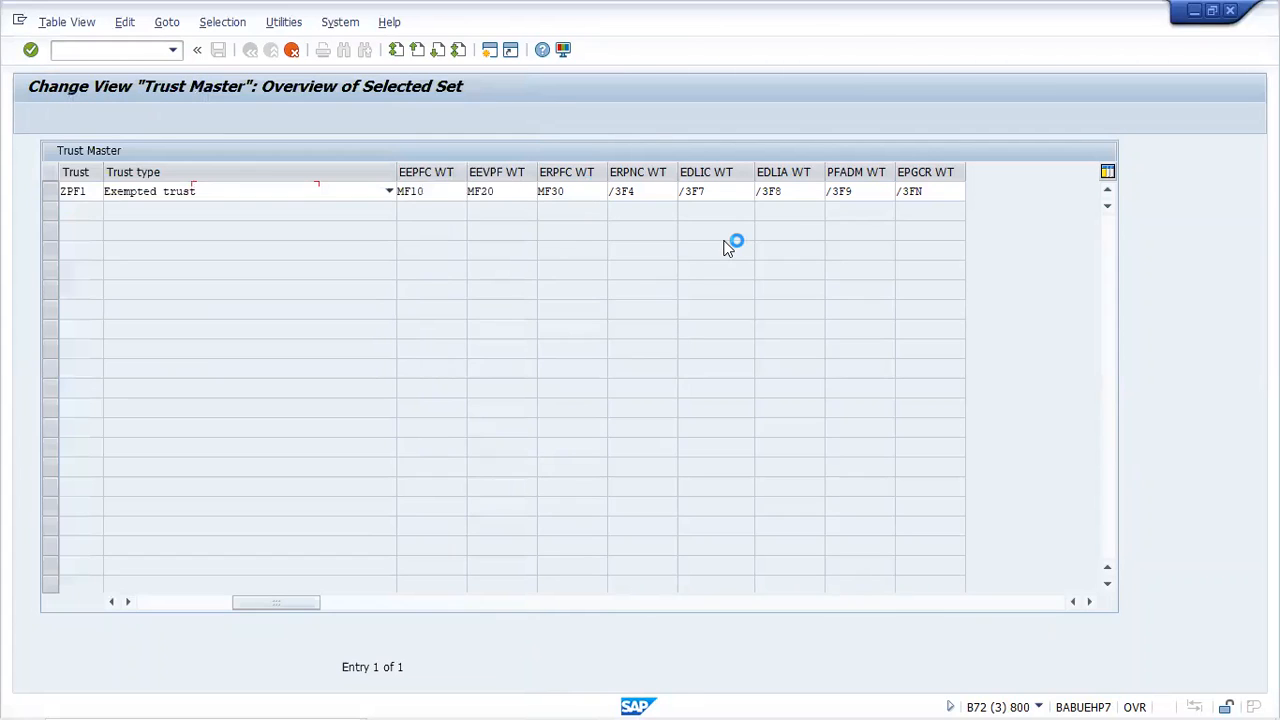
- Set trust ZPF1's ERPNC wage type to MF40, looking it up under country grouping 40
left_click(668, 191)
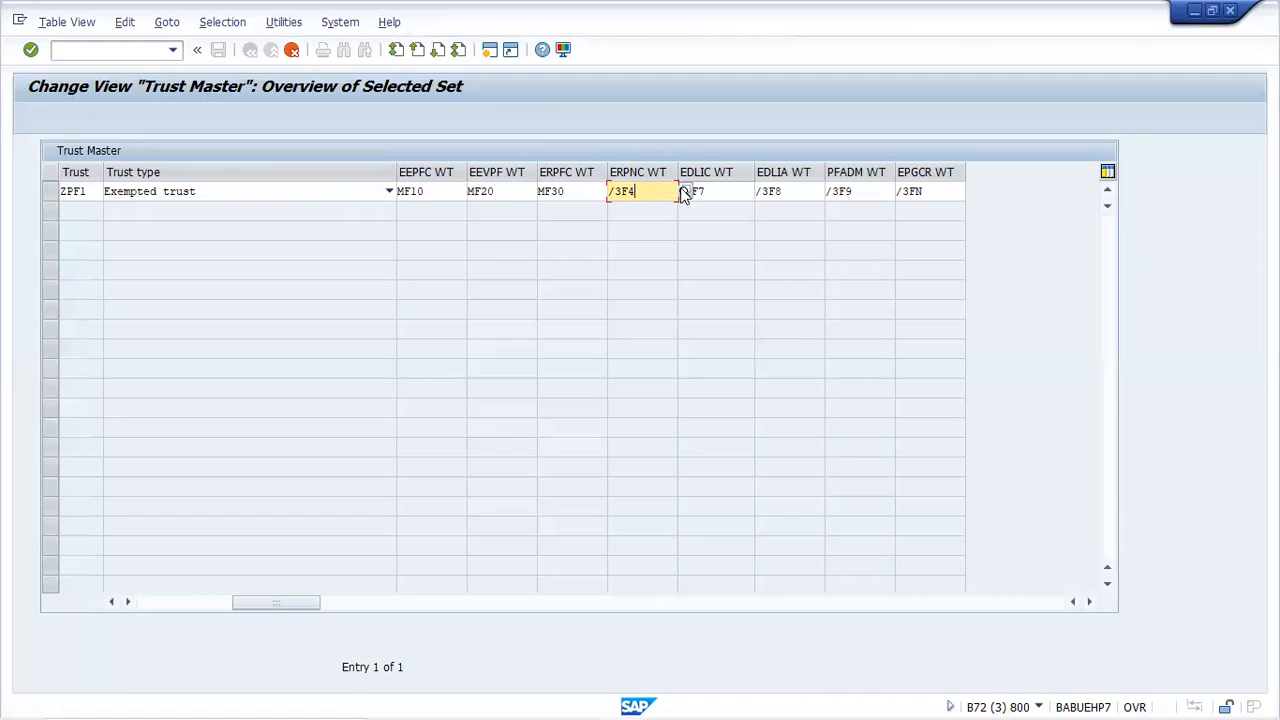
left_click(686, 193)
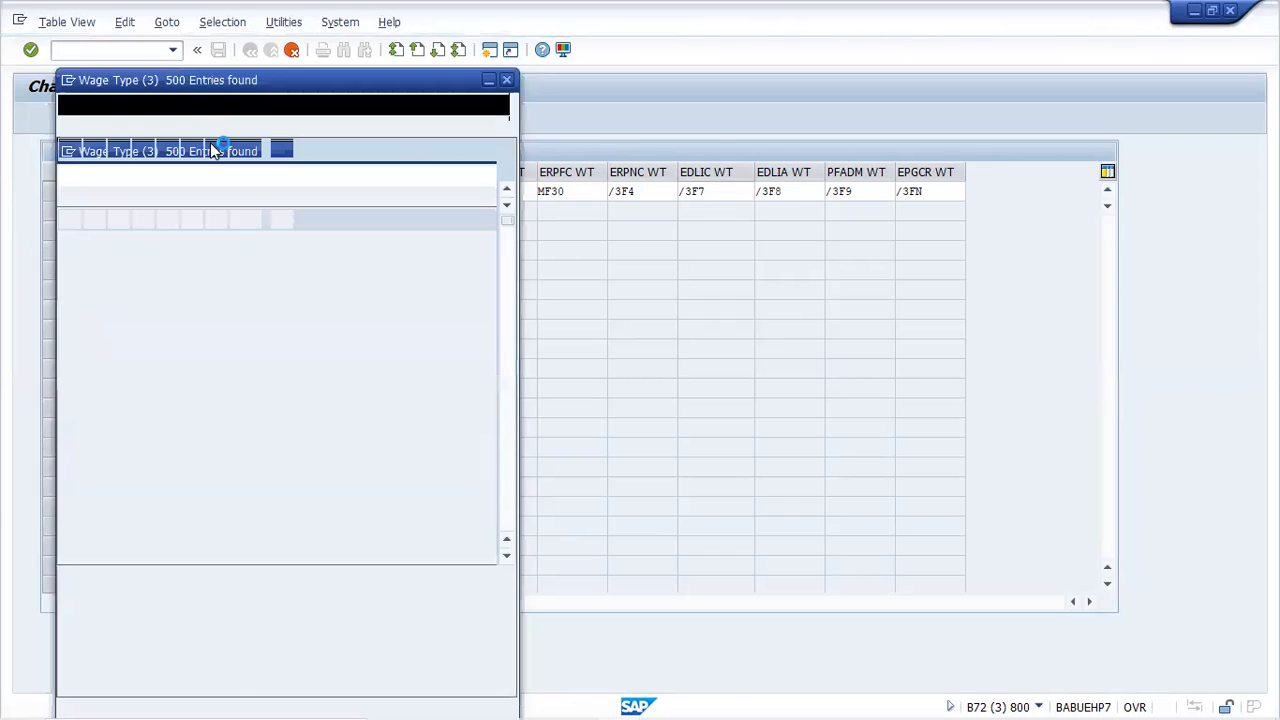
type("mf40")
key("Return")
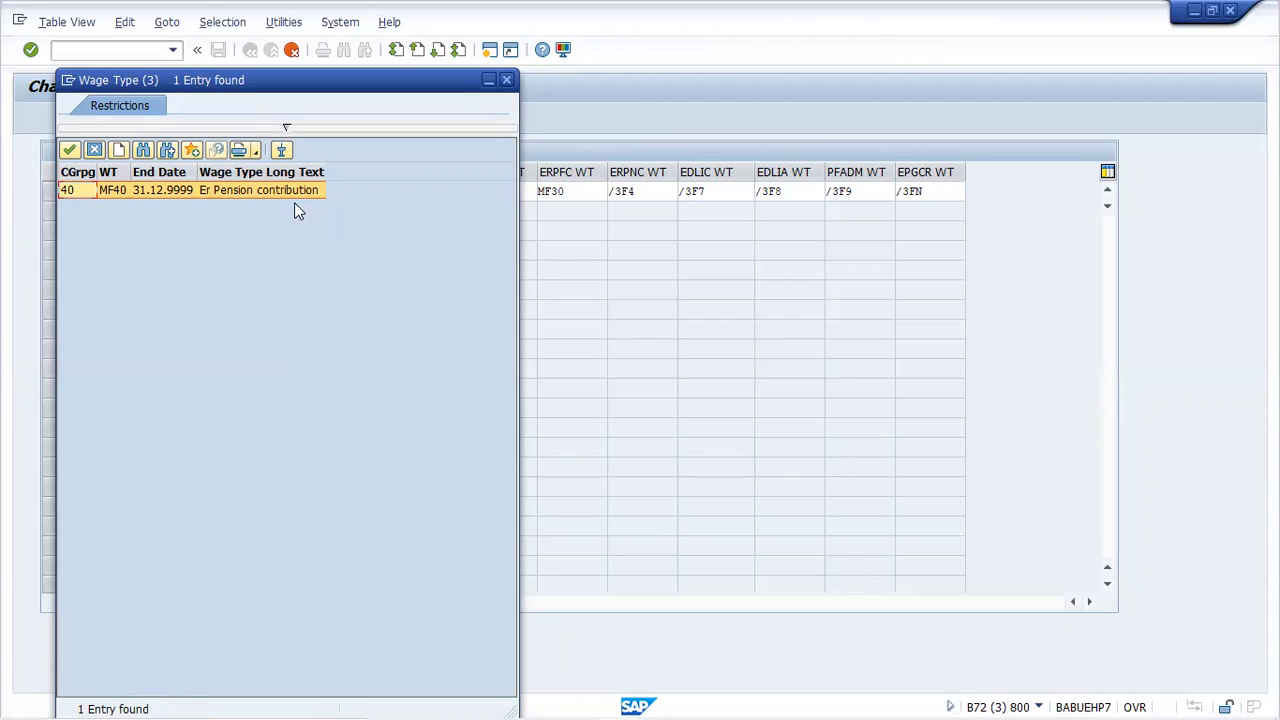
left_click(294, 202)
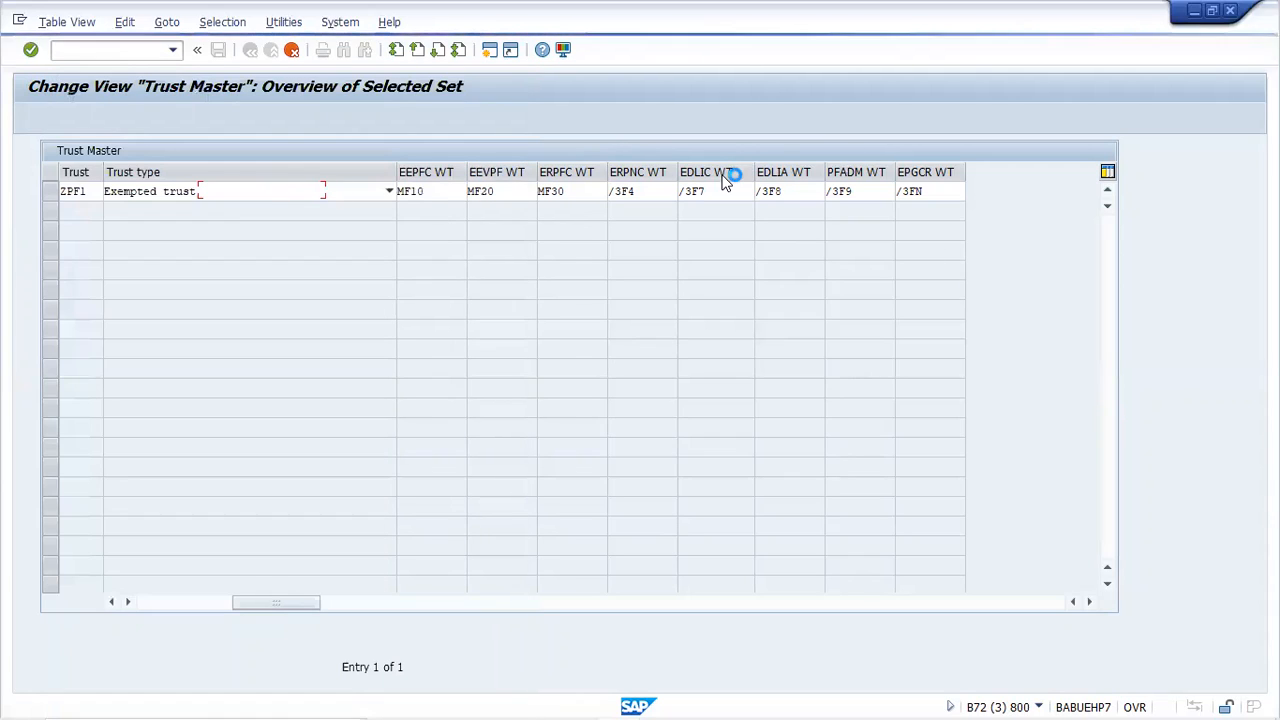
- Set trust ZPF1's EDLIC wage type to MF70, looking it up under country grouping 40
left_click(766, 192)
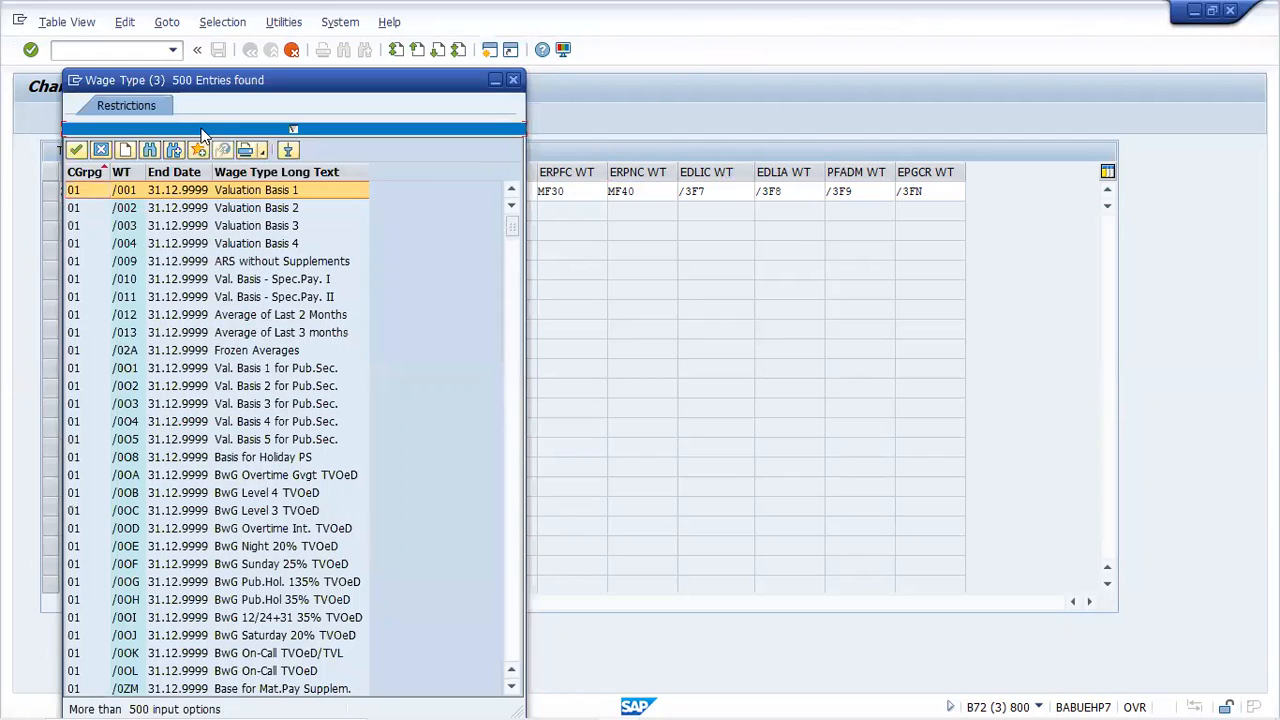
left_click(203, 134)
type("40")
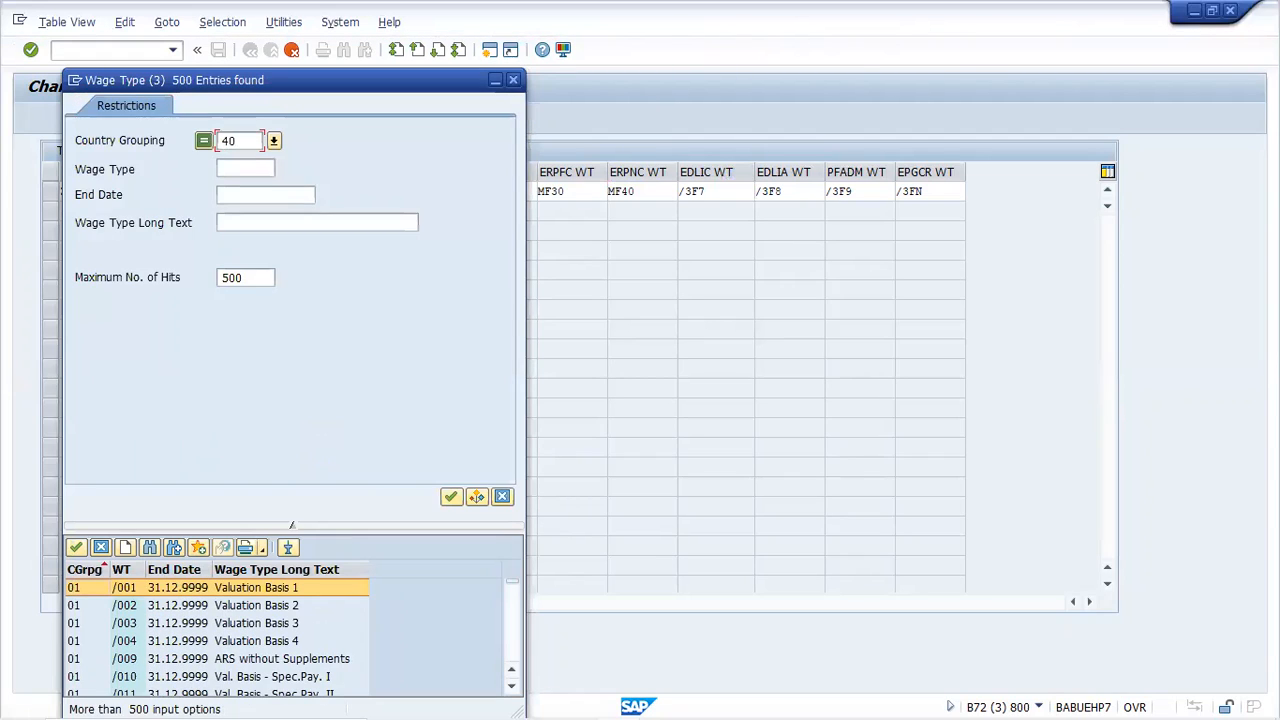
key("Tab")
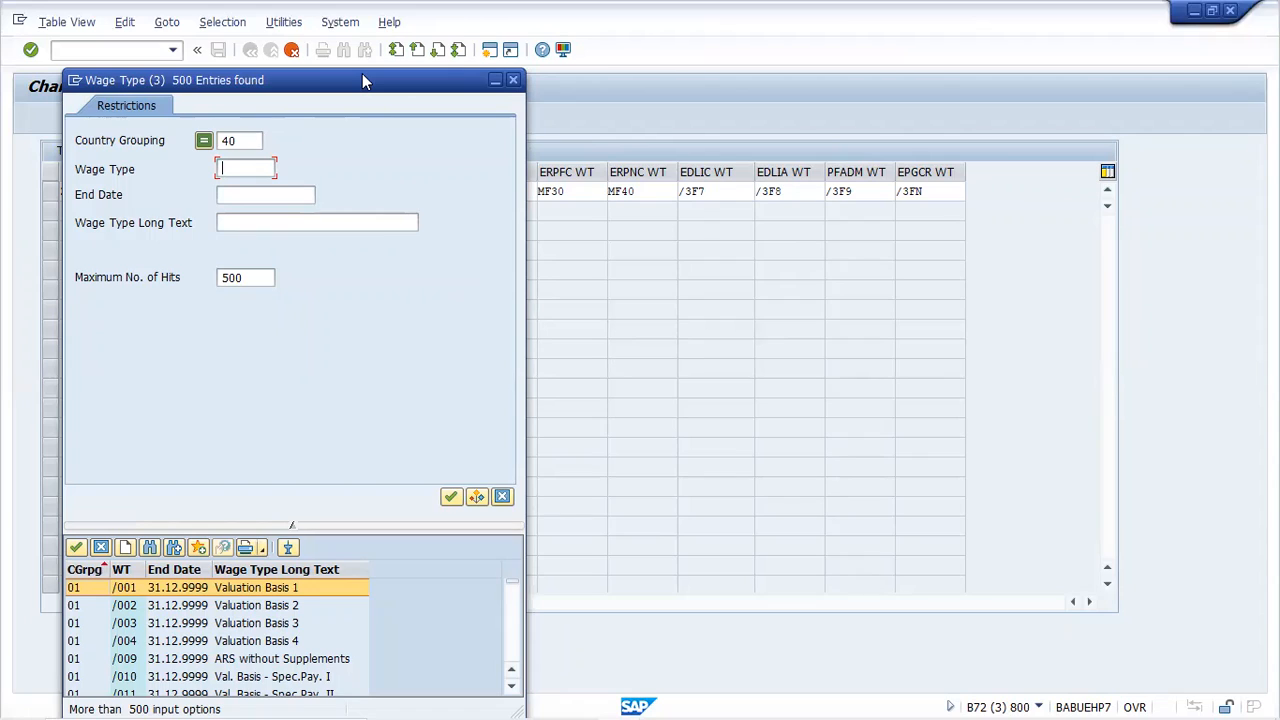
left_click_drag(362, 73, 340, 237)
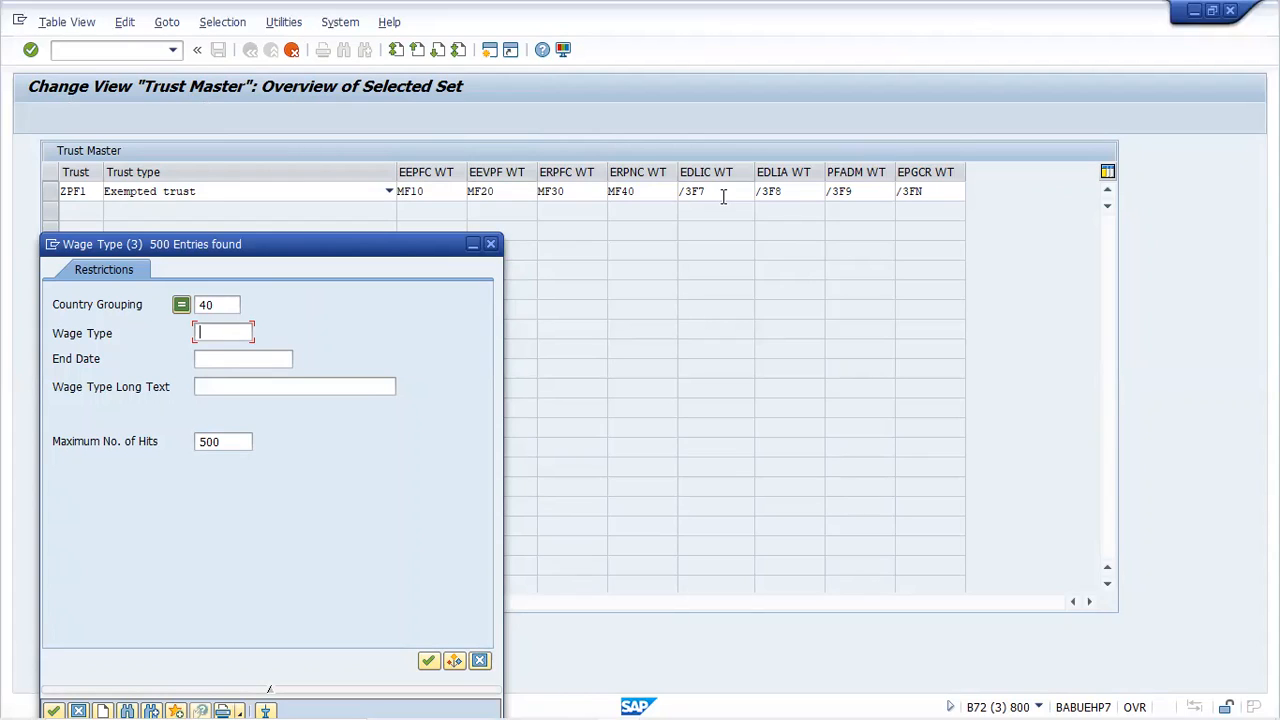
type("mf70")
key("Return")
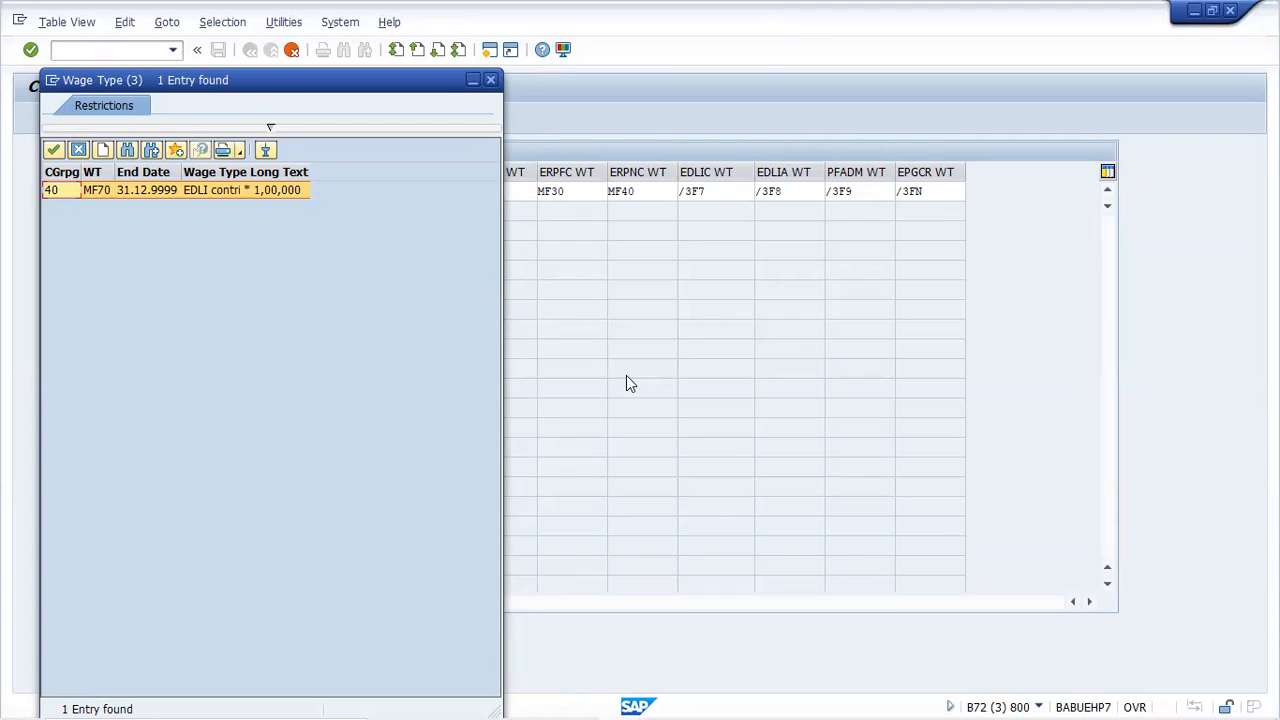
double_click(287, 188)
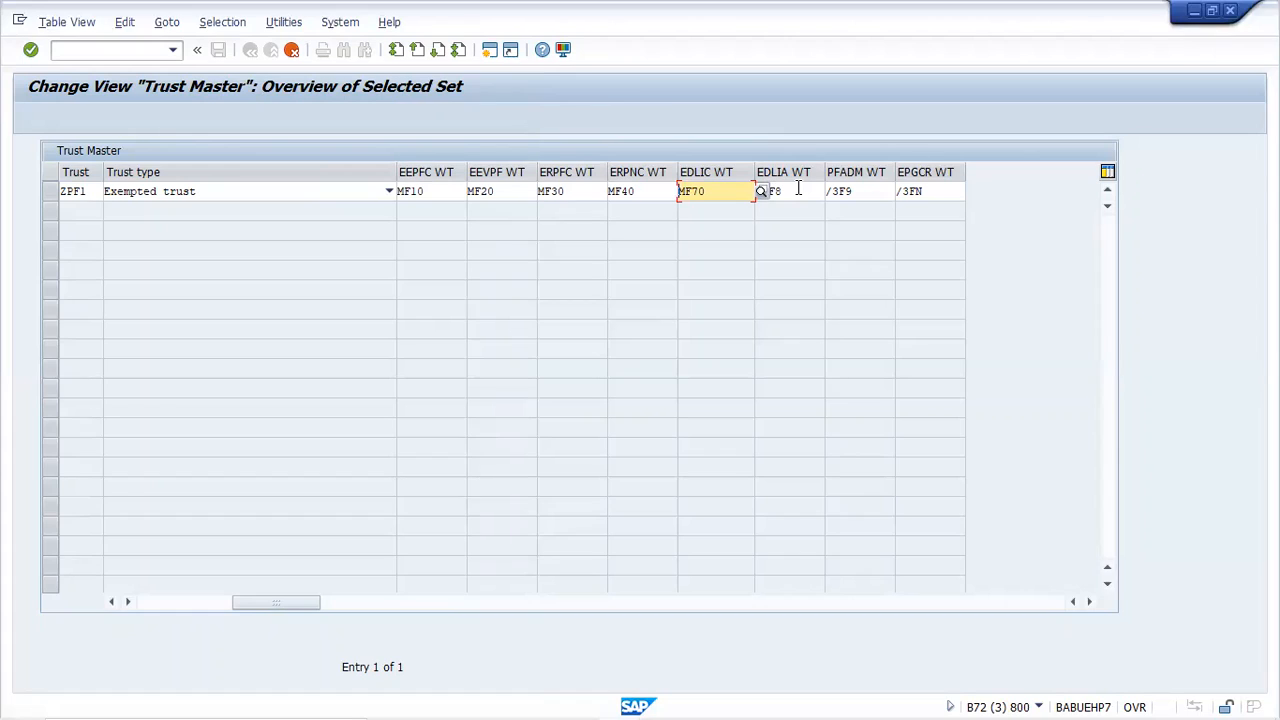
- Restrict the possible entries for trust ZPF1's EDLIA wage type to country grouping 40 and wage types matching mf*
left_click(800, 189)
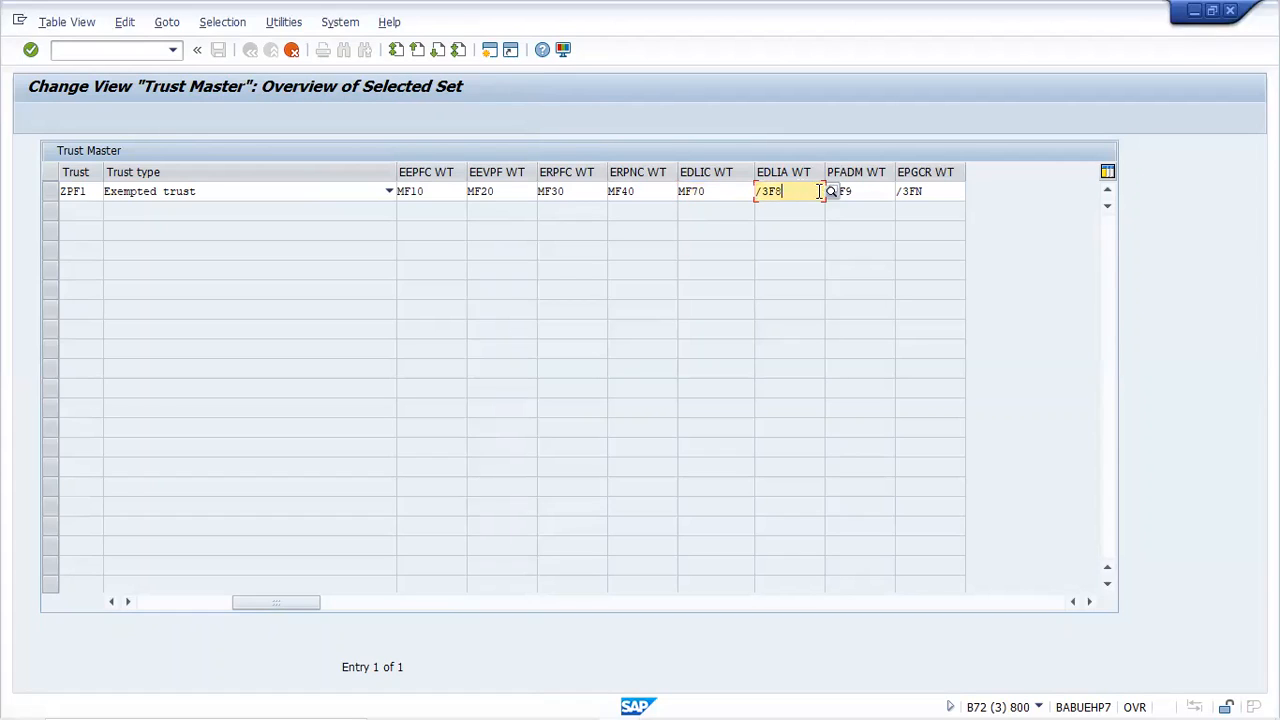
left_click(834, 191)
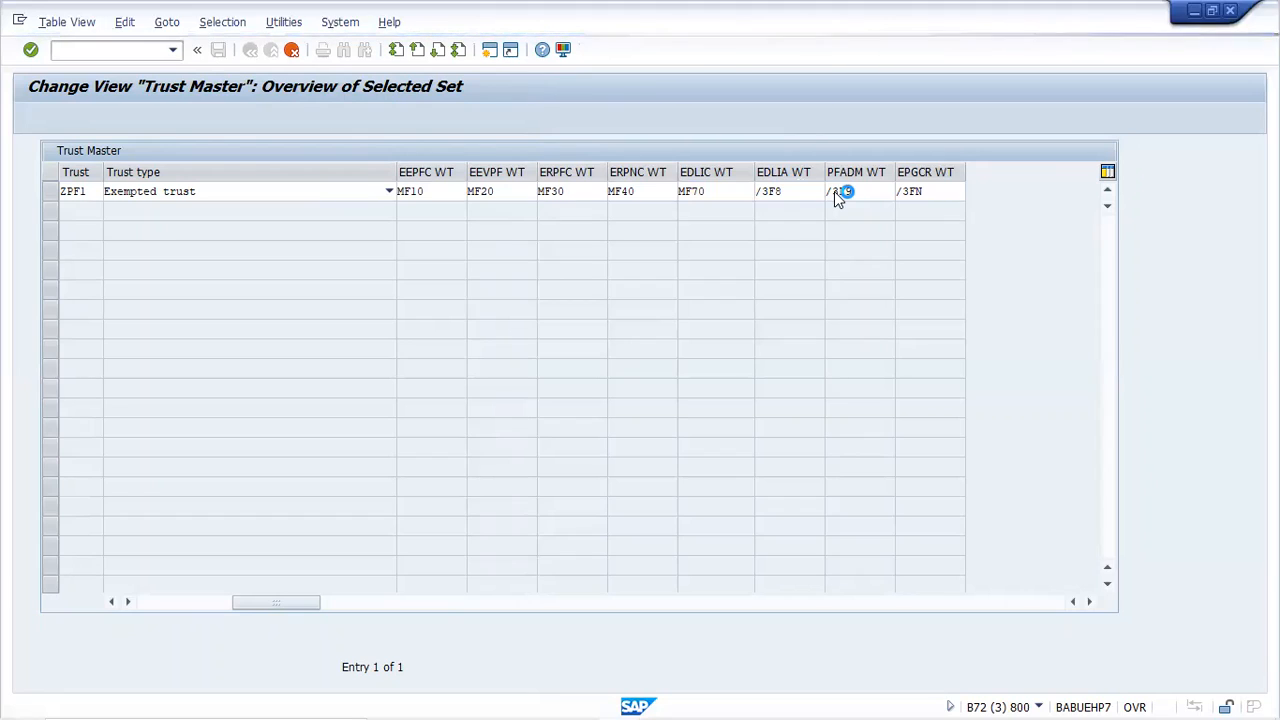
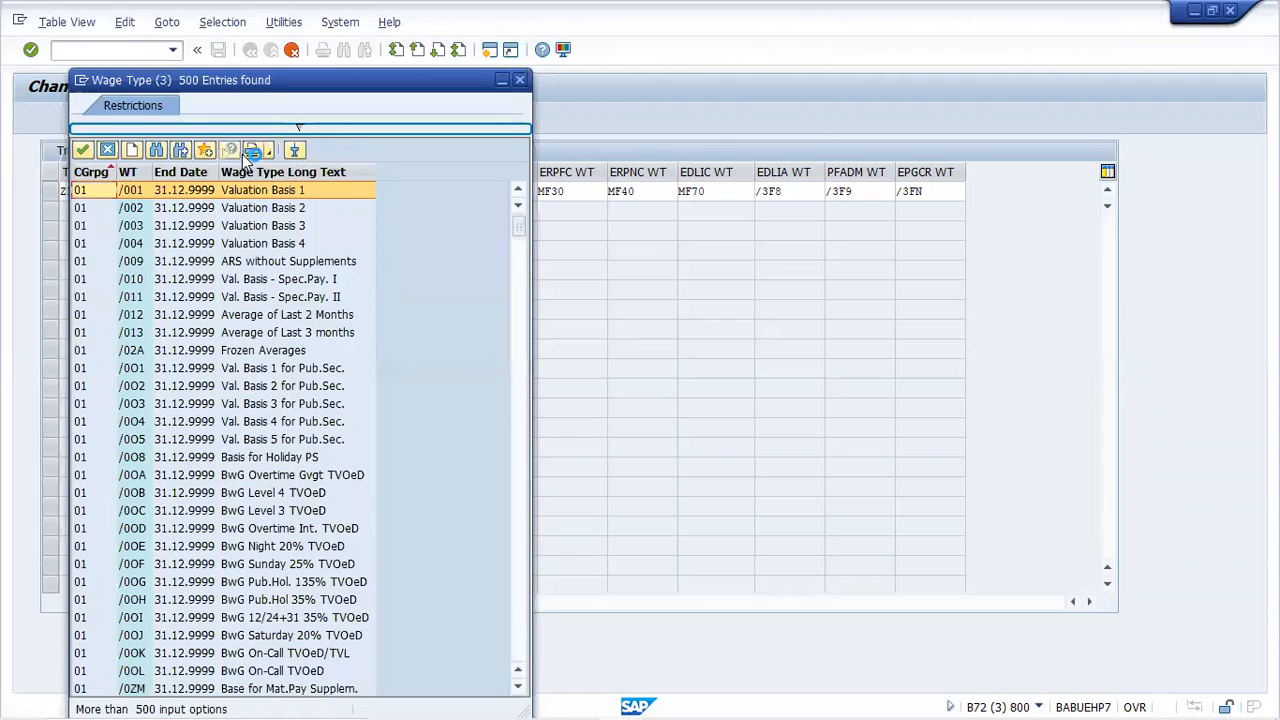
left_click(244, 154)
type("40")
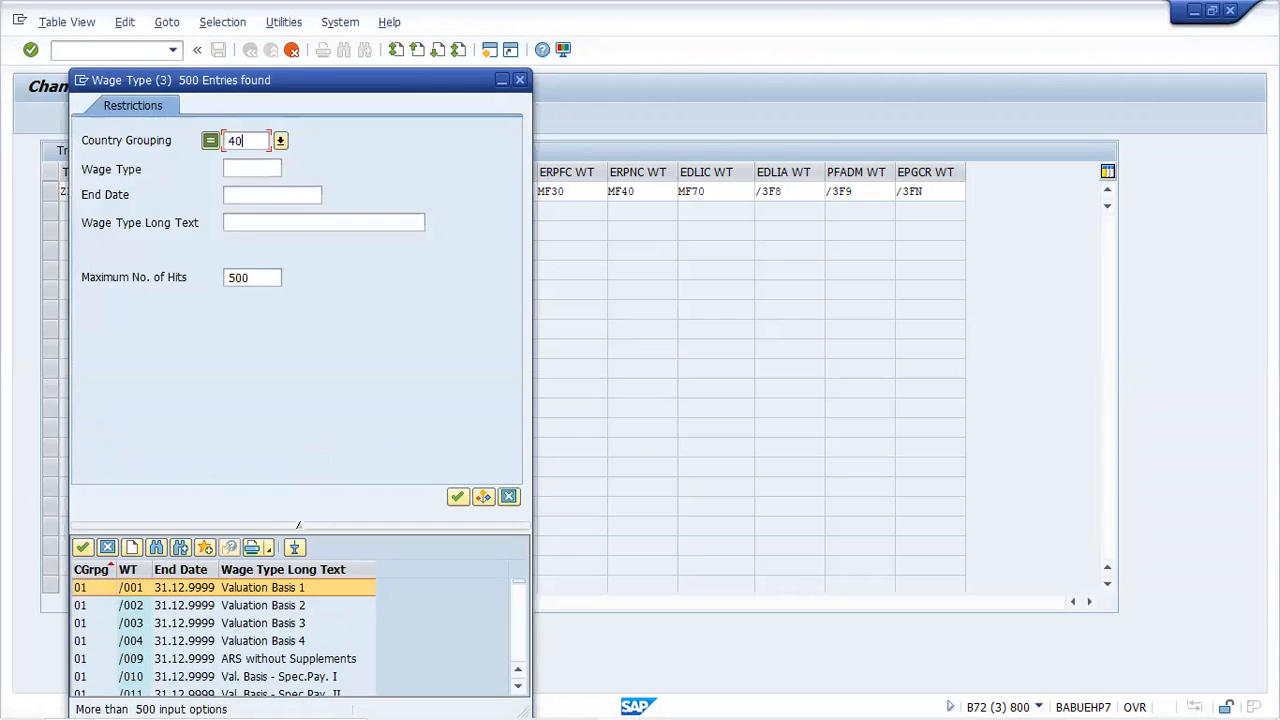
key("Tab")
type("m")
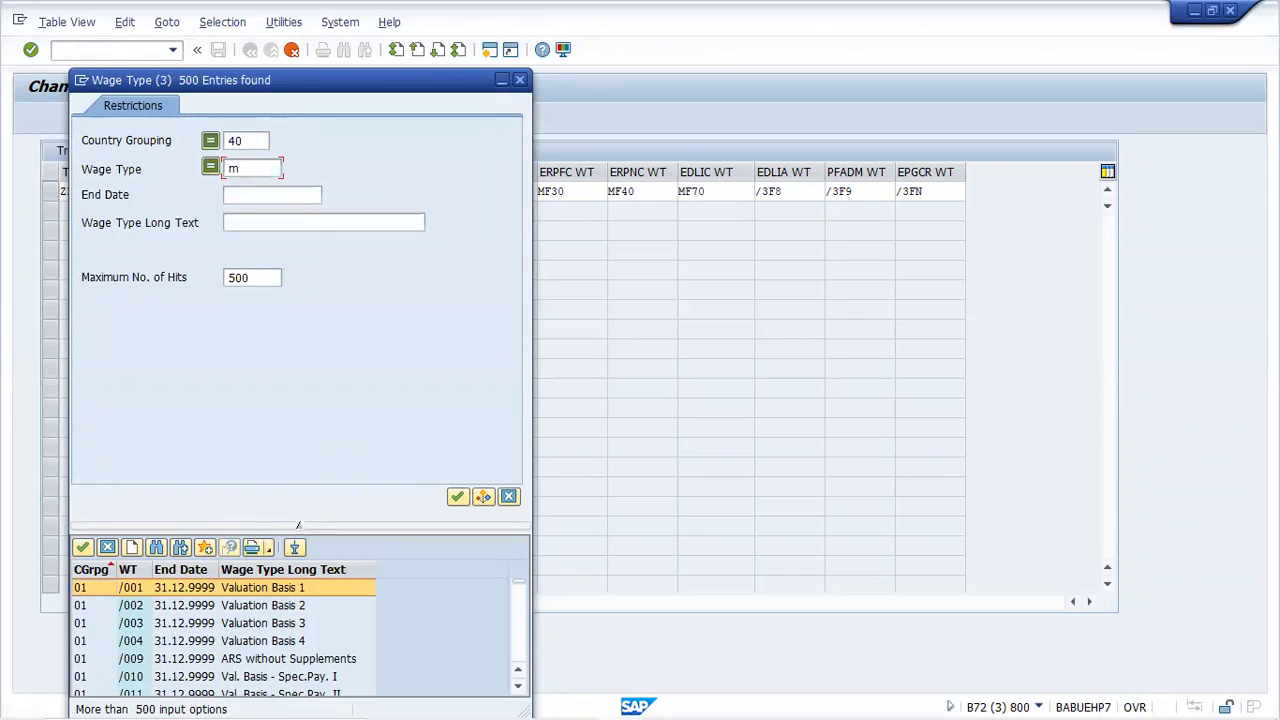
type("f50")
key("BackSpace")
key("BackSpace")
type("*")
key("Return")
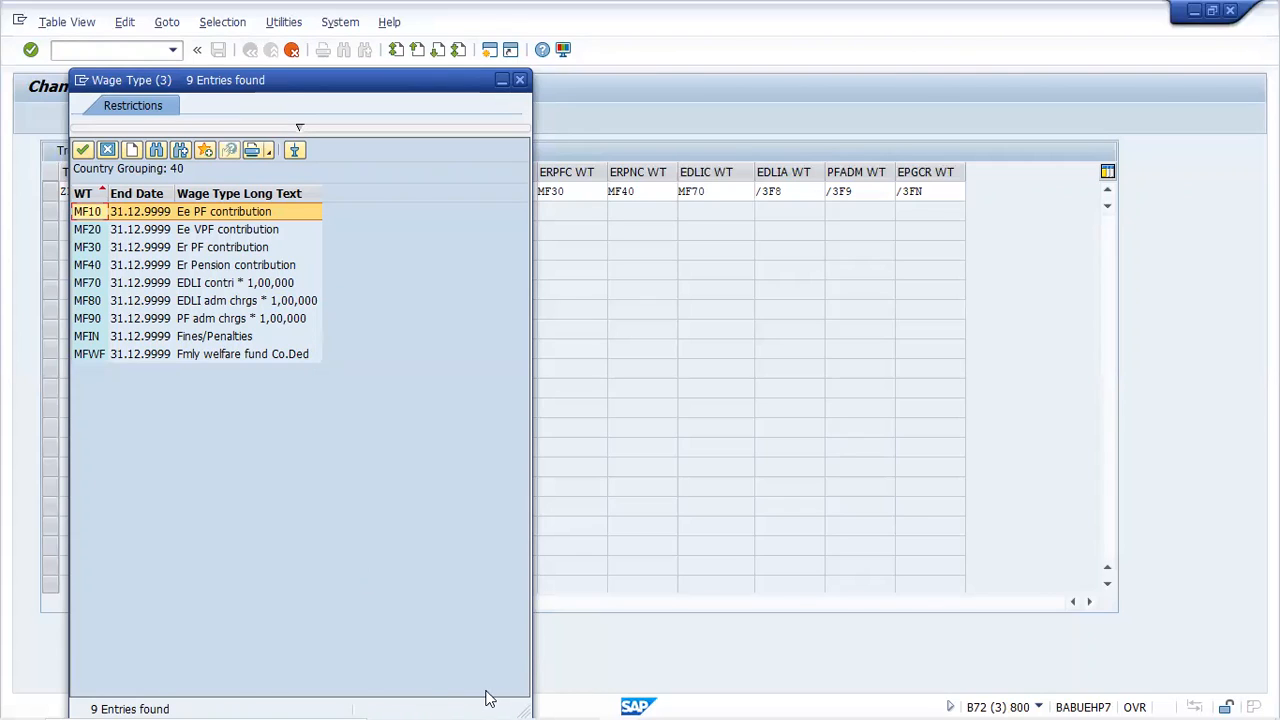
- Switch to Snipping Tool and place its existing payroll results capture in IT0585_IT0586.docx below the PC00_M40_S80 log
mouse_move(600, 680)
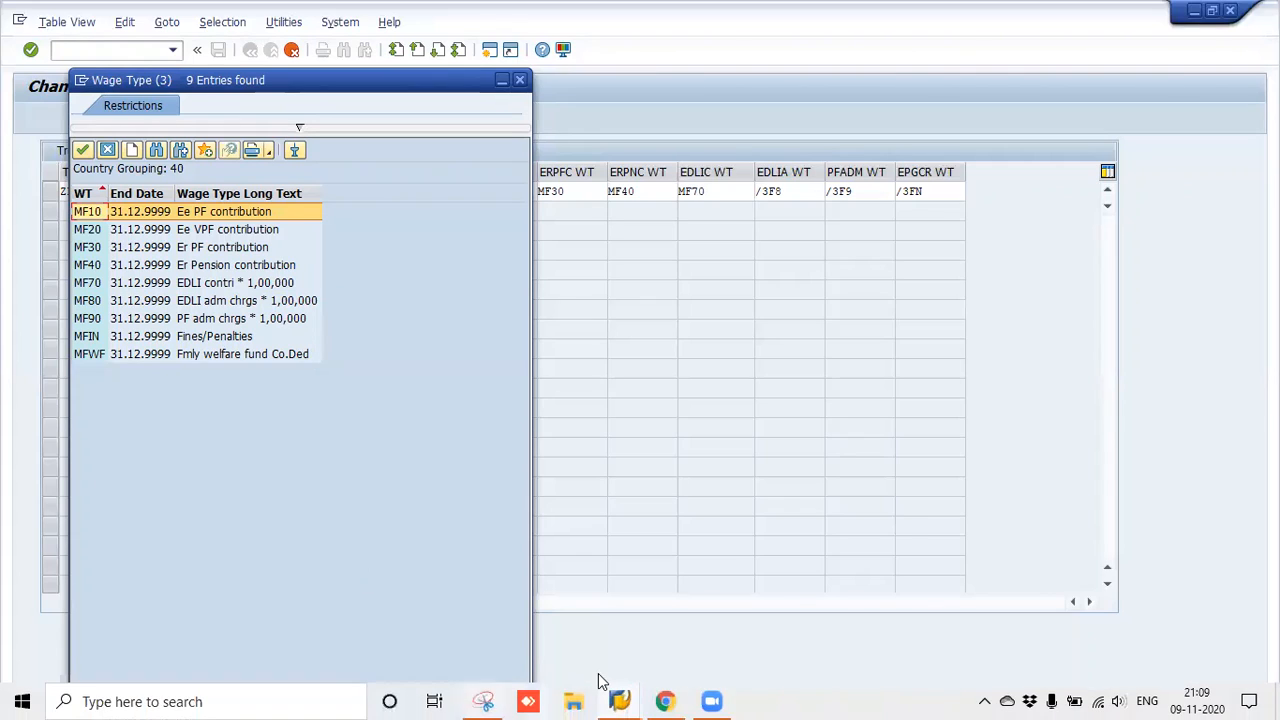
left_click(490, 699)
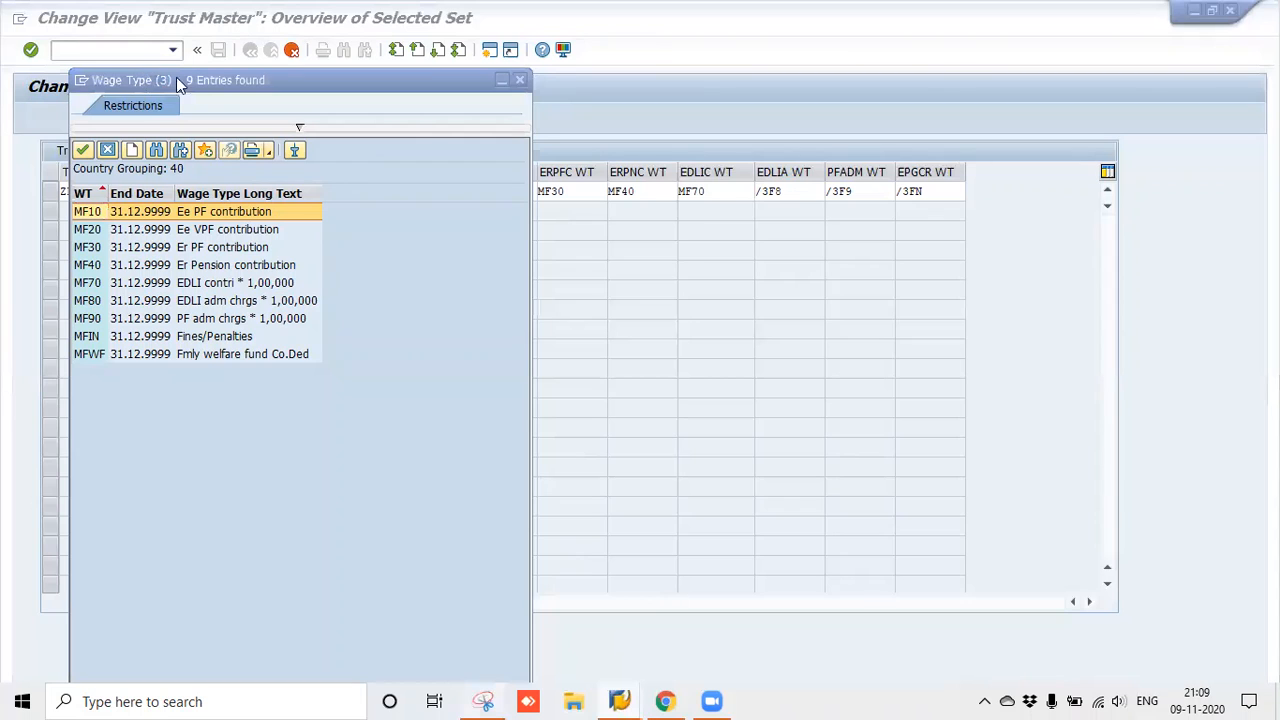
left_click(483, 701)
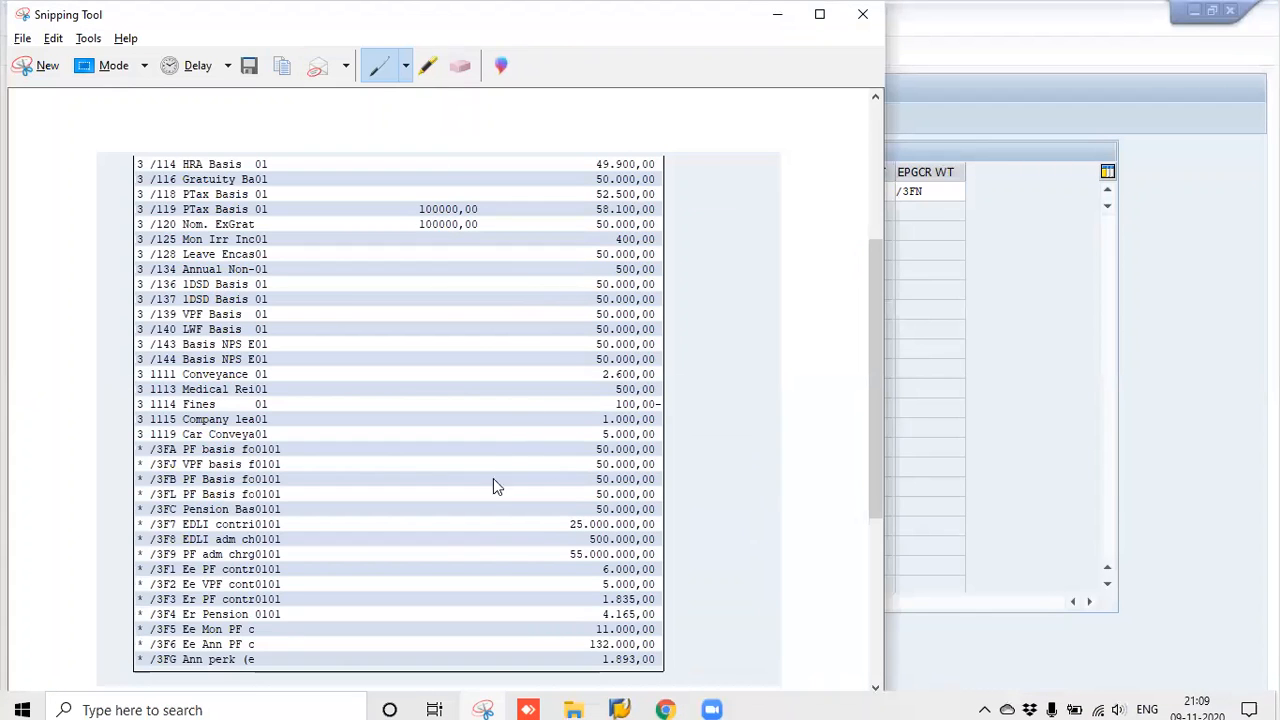
key("alt+Tab")
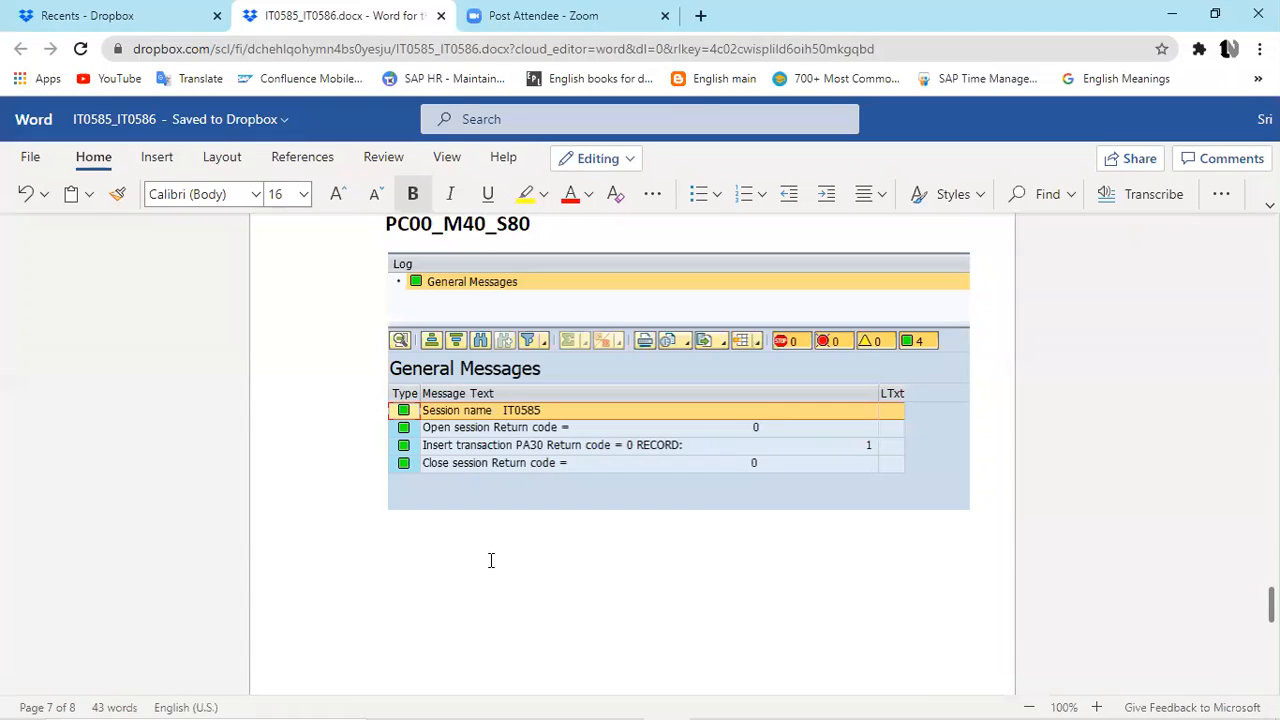
scroll(491, 560, "down", 1)
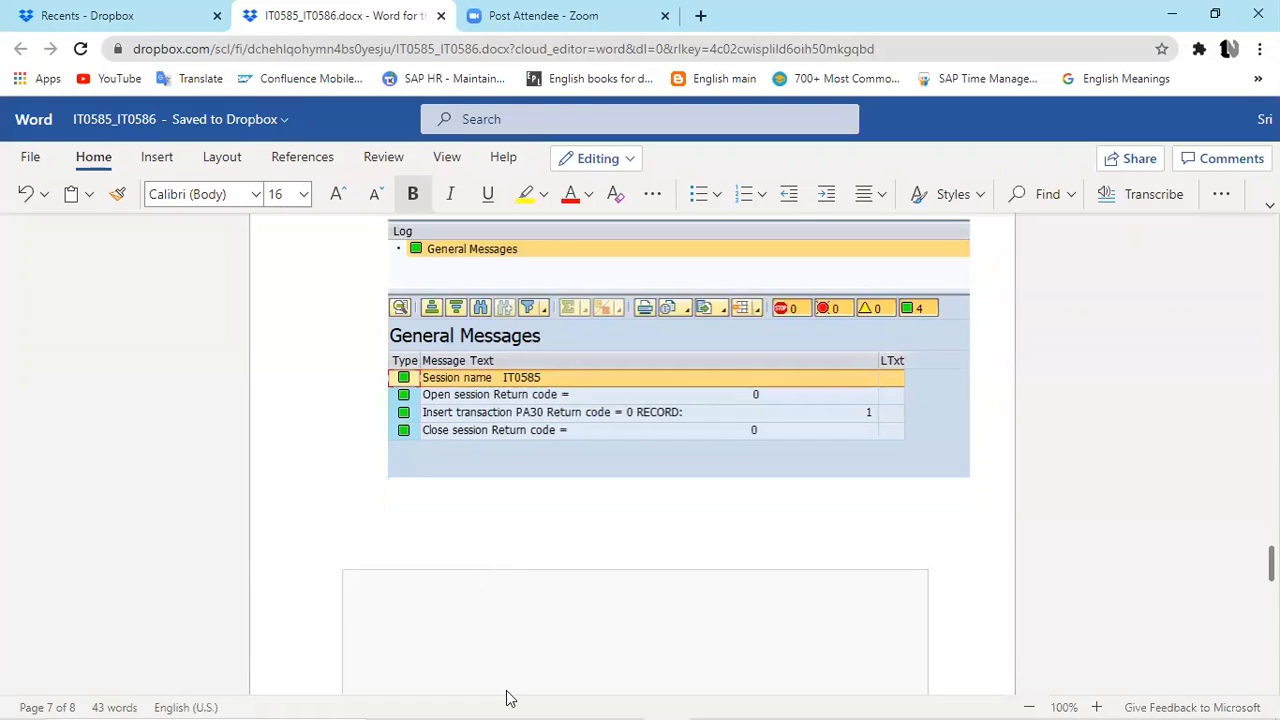
- Capture the list of MF wage types for country grouping 40 as a new snip in Snipping Tool and copy it
left_click(616, 700)
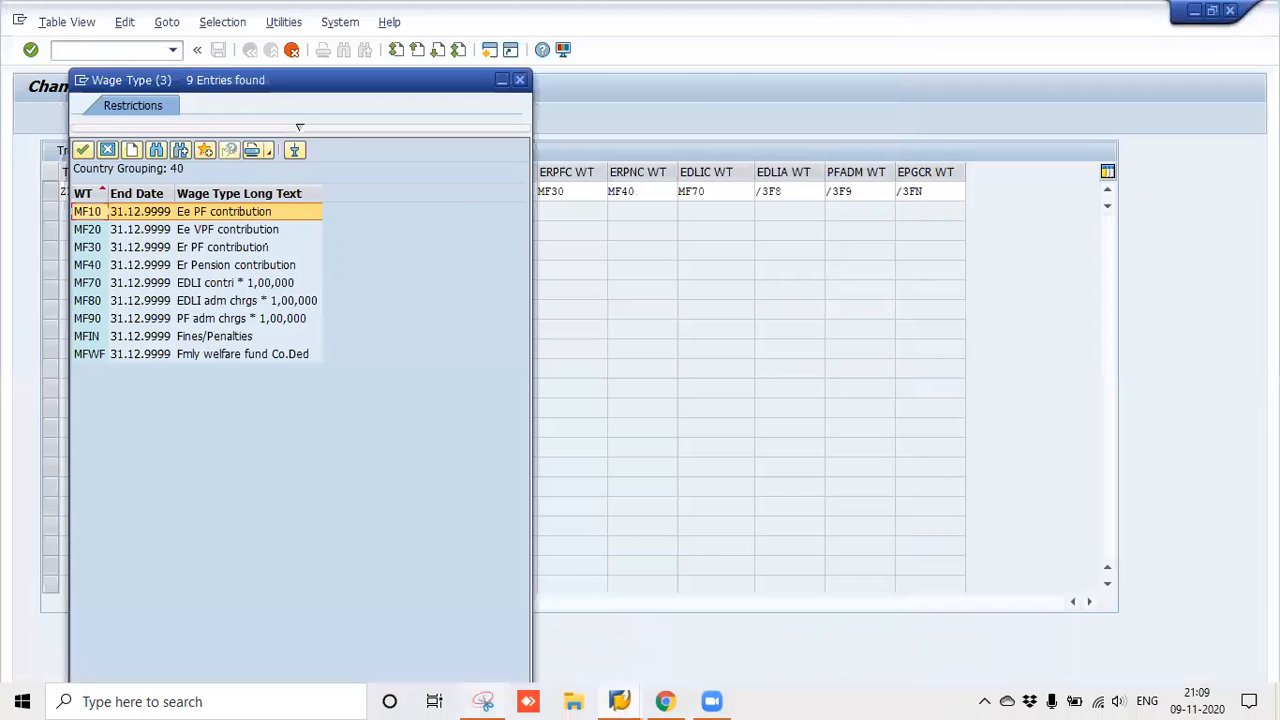
left_click(485, 700)
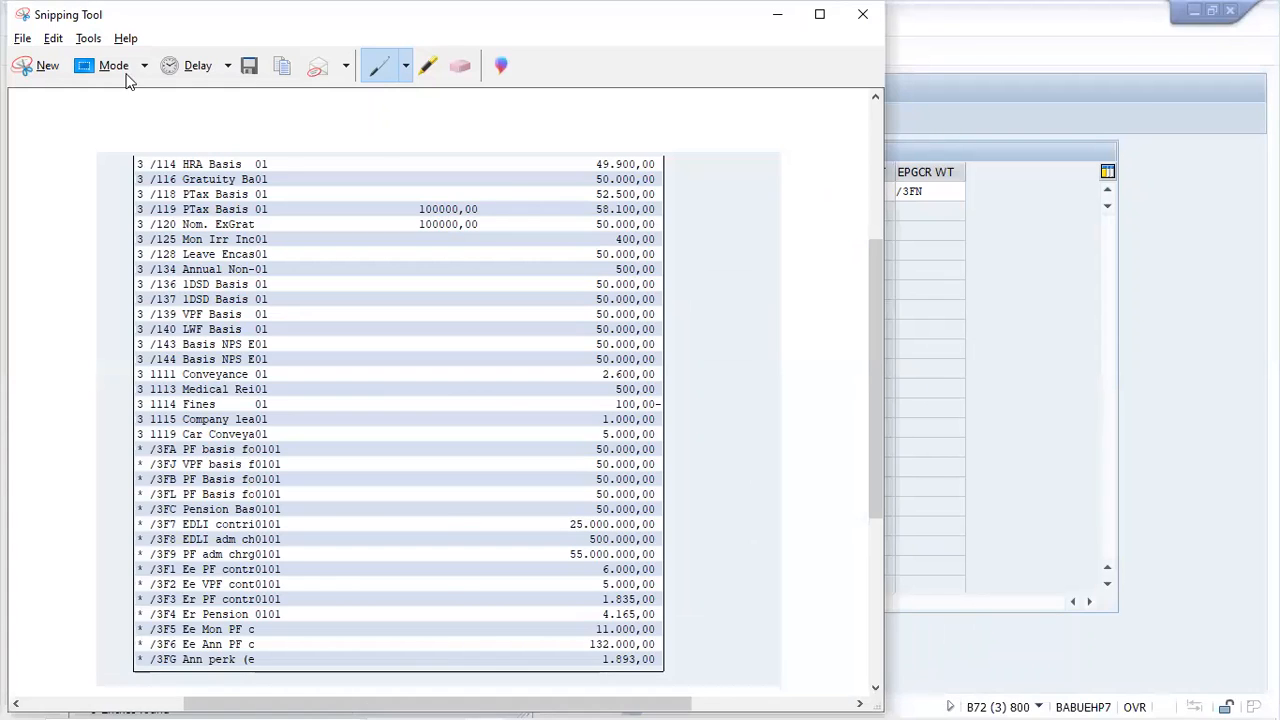
left_click(36, 65)
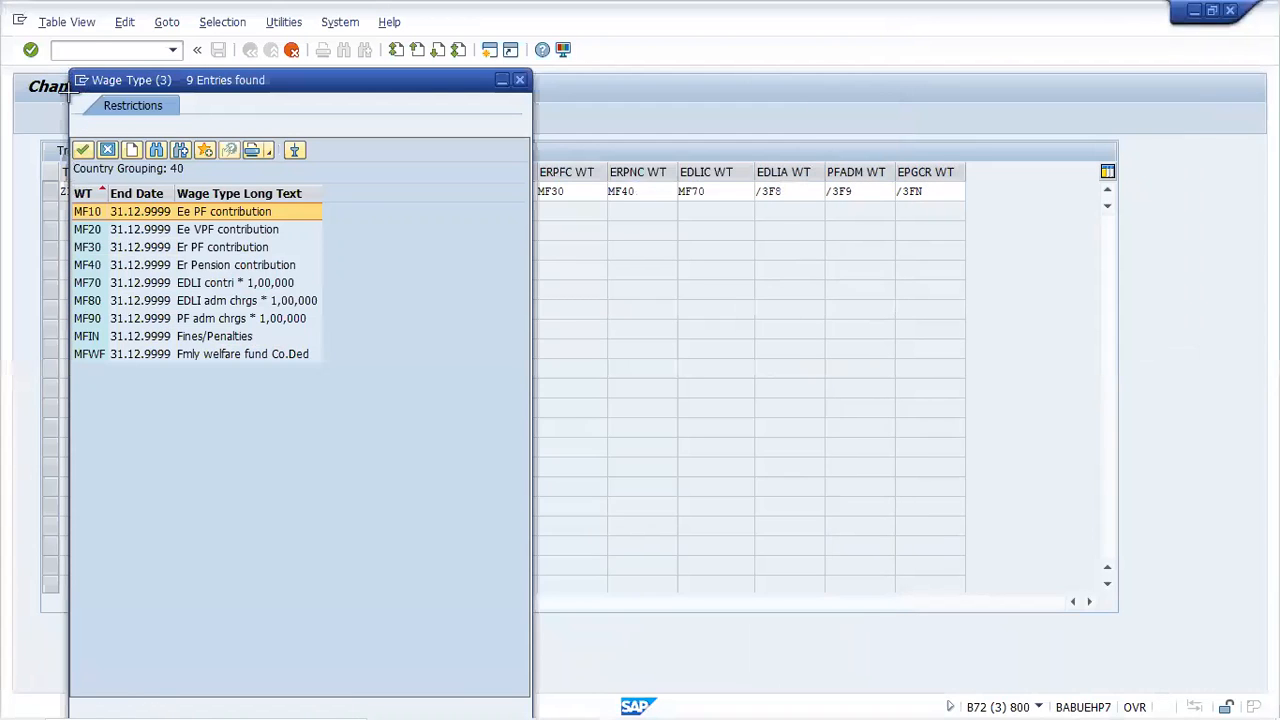
left_click_drag(68, 78, 354, 414)
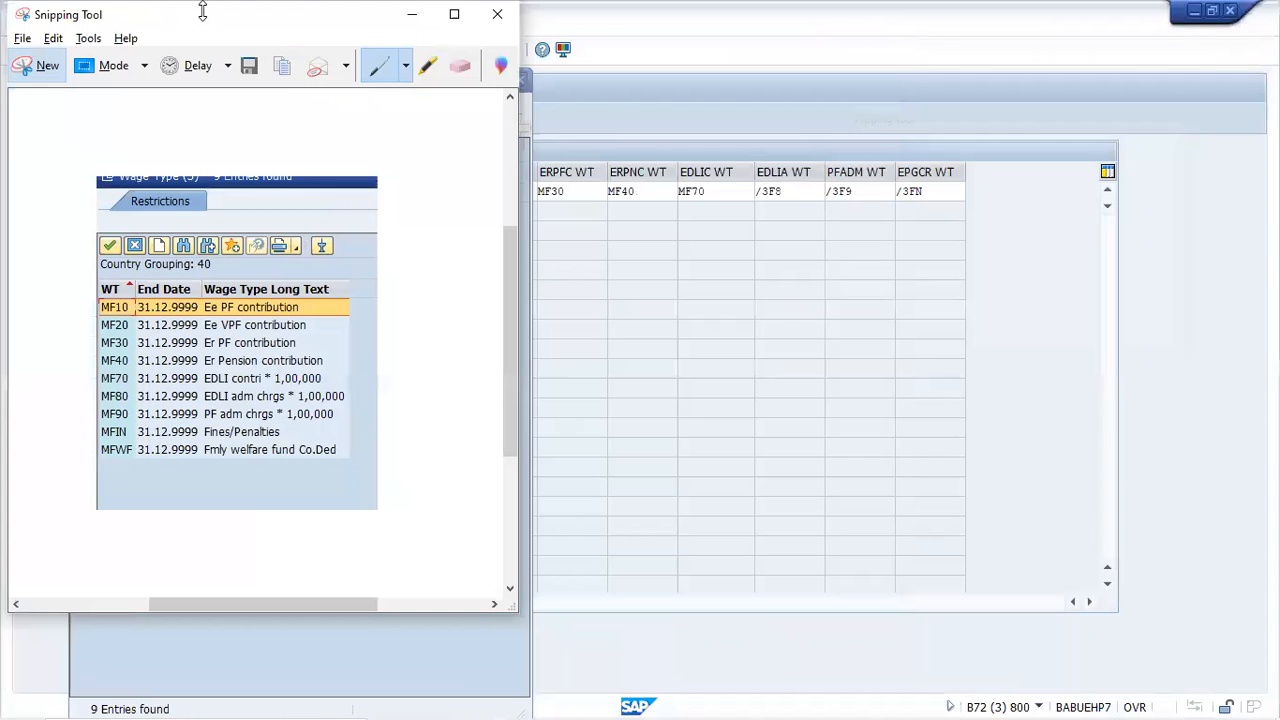
left_click(283, 65)
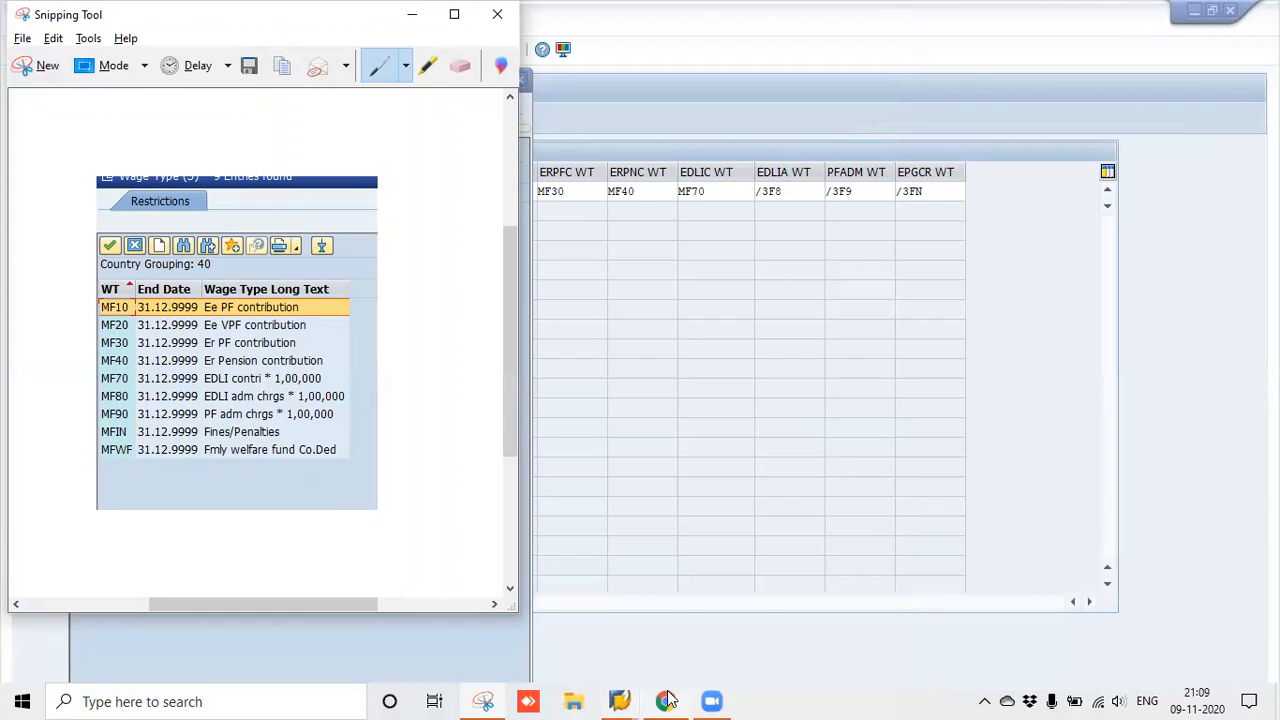
- Paste the wage type capture into IT0585_IT0586.docx above PC00_M40_S88, add three blank lines, and place the insertion point below that section's log
mouse_move(672, 700)
left_click(680, 625)
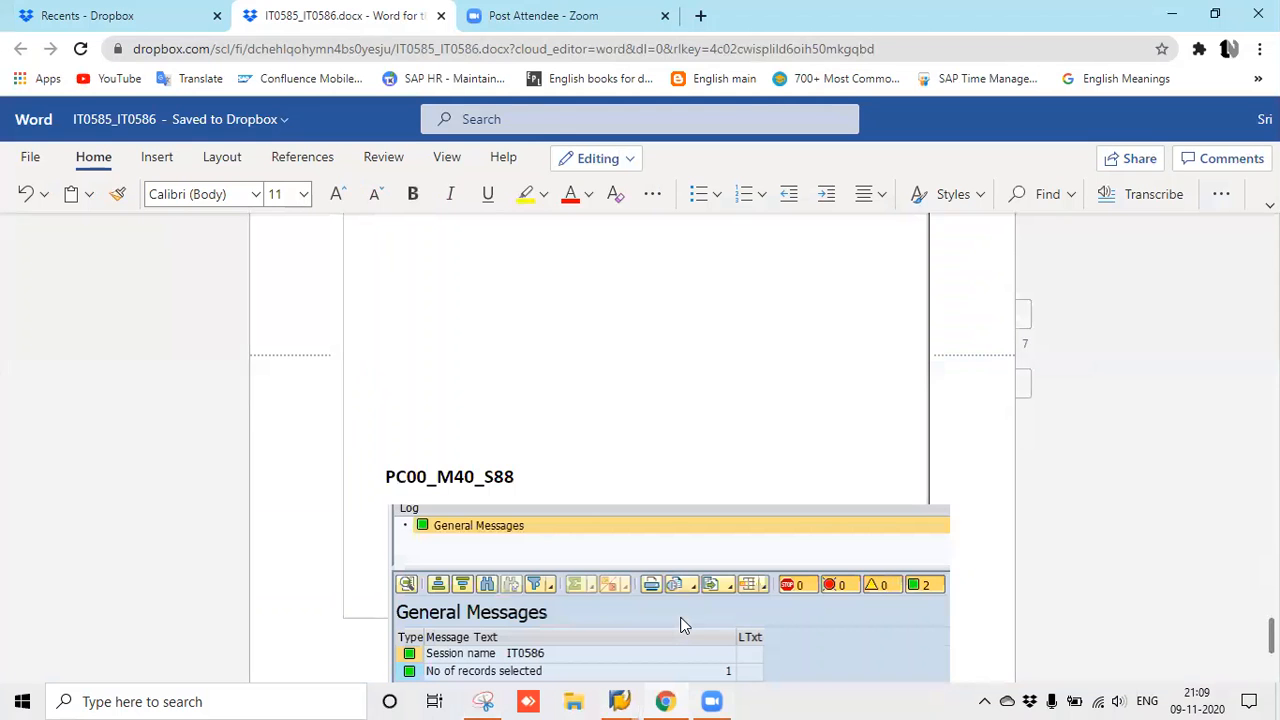
key("ctrl+v")
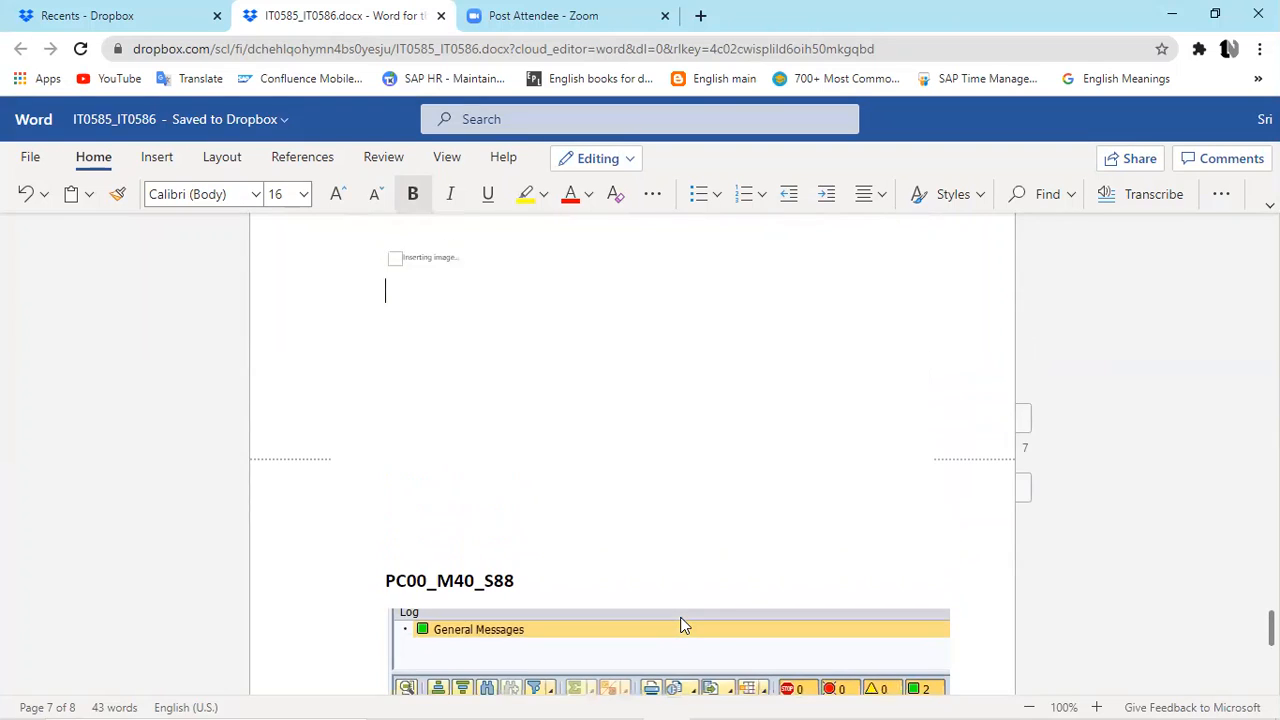
key("Return")
key("Return")
key("Return")
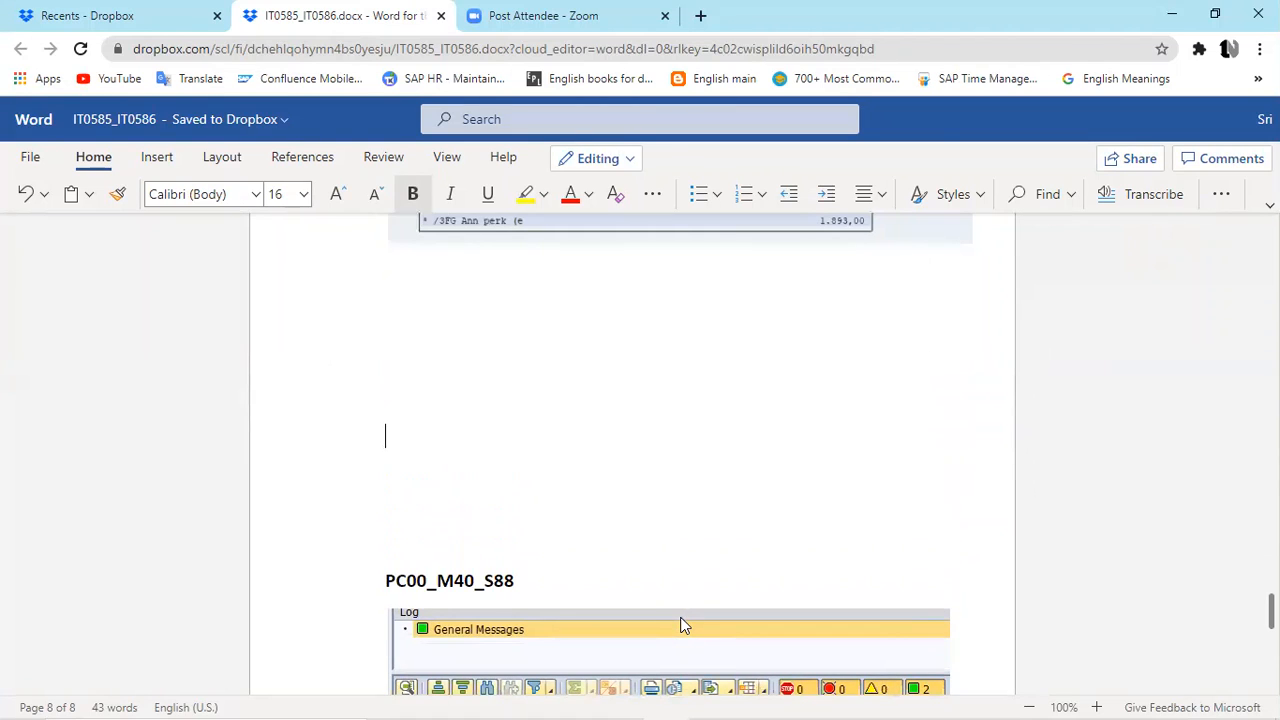
key("Down")
key("Down")
key("Down")
key("Down")
key("Down")
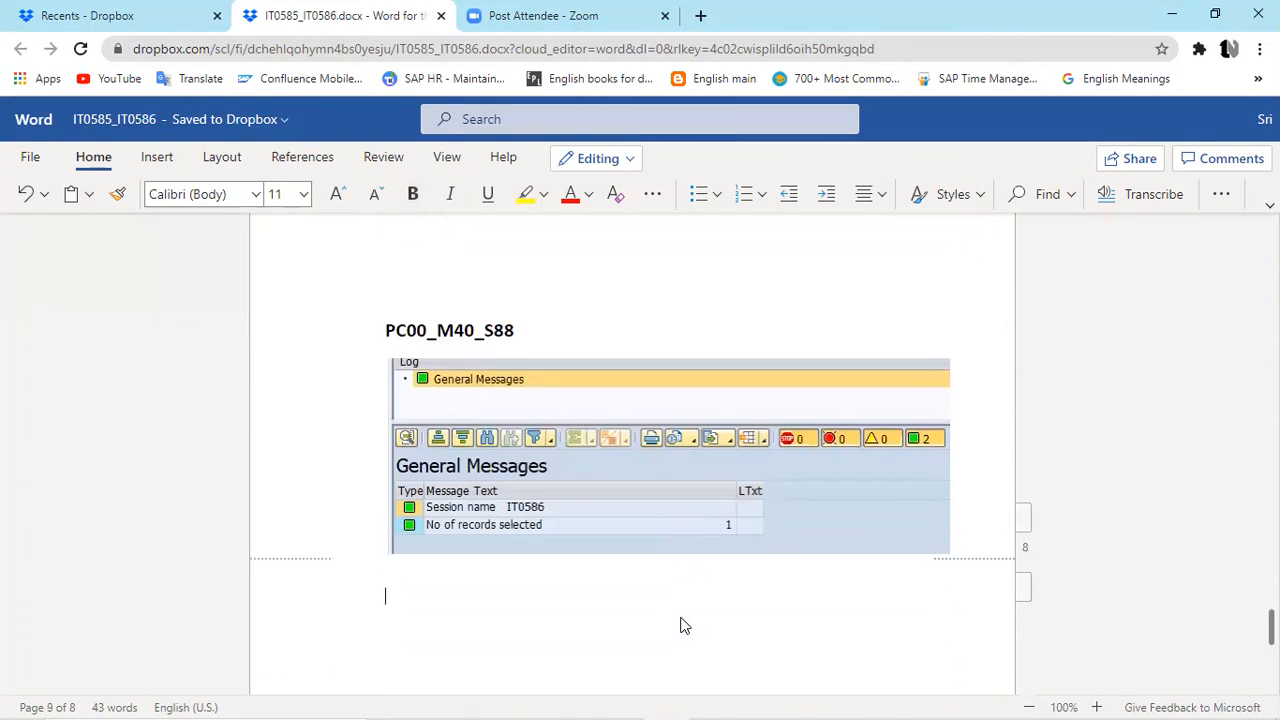